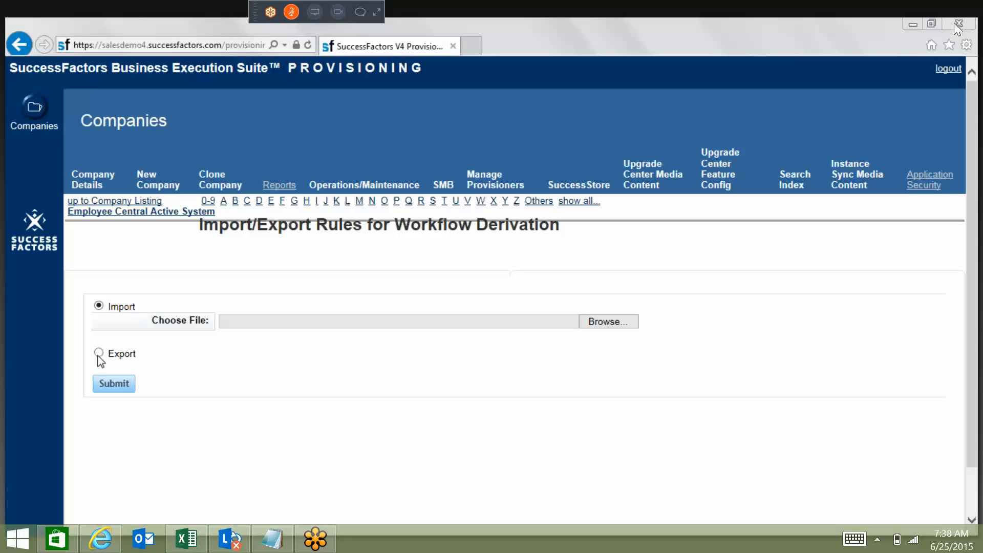
Export the workflow derivation rules and save the acepmw-workflow-rules.xml file.
{"action": "left_click", "coordinate": [98, 353]}
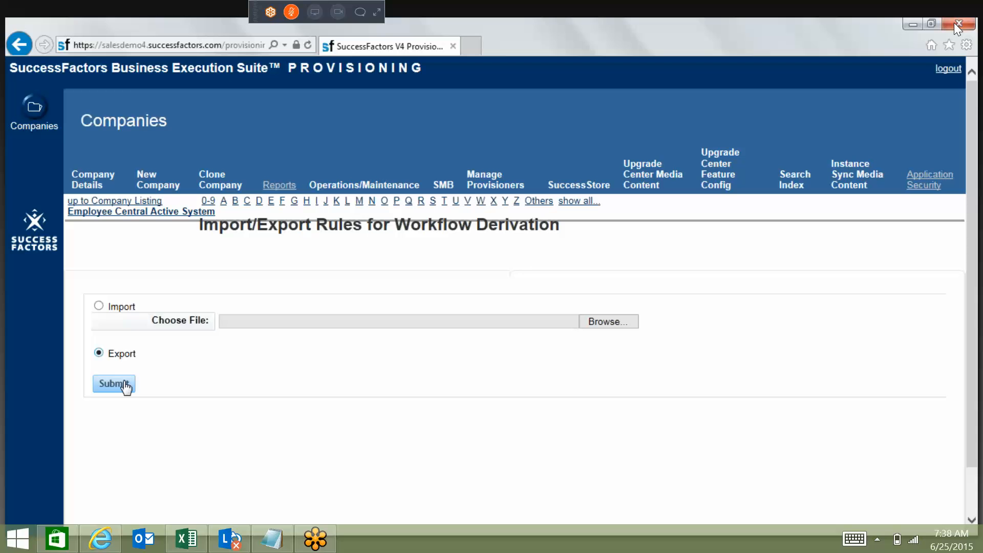
{"action": "left_click", "coordinate": [126, 385]}
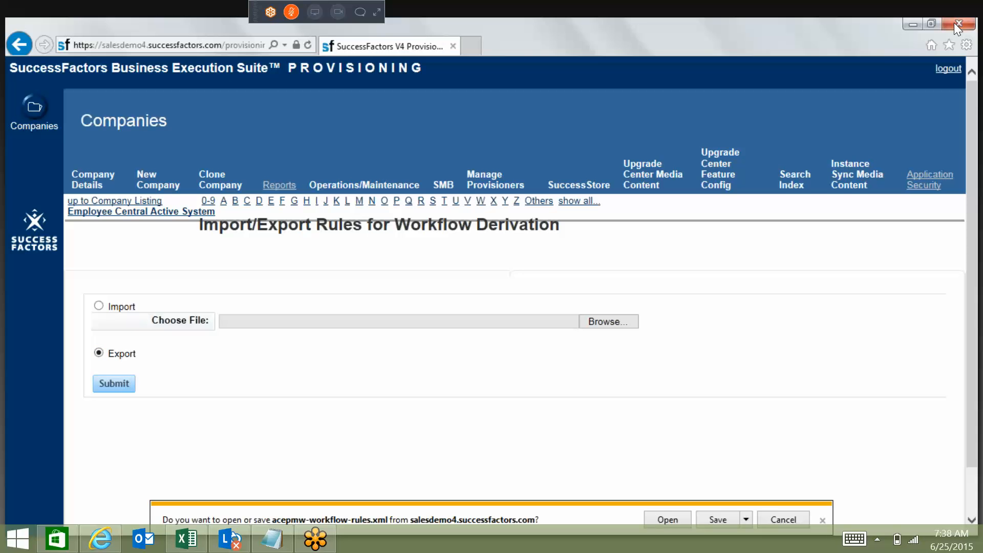
{"action": "left_click", "coordinate": [712, 521]}
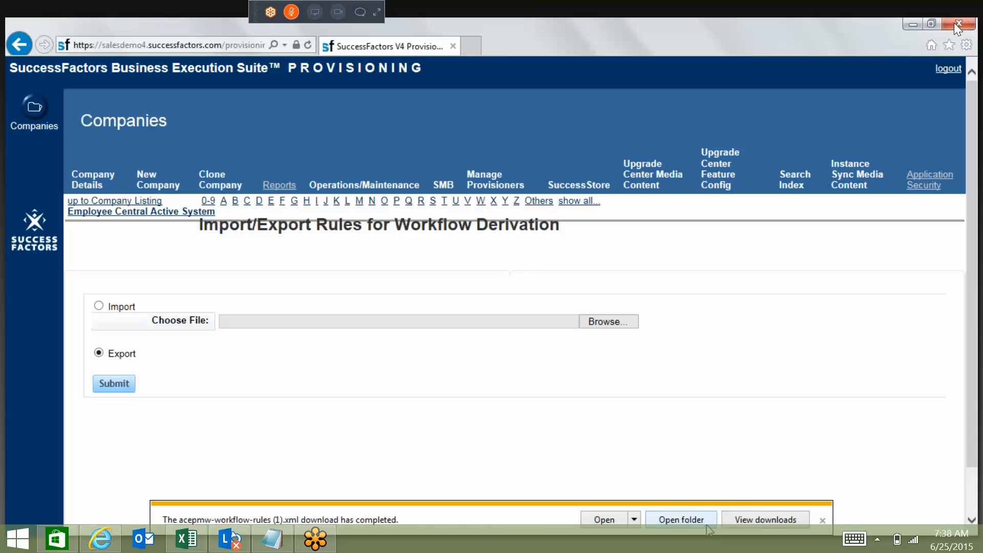
Open the downloaded workflow rules file in XmlPad.
{"action": "left_click", "coordinate": [634, 519]}
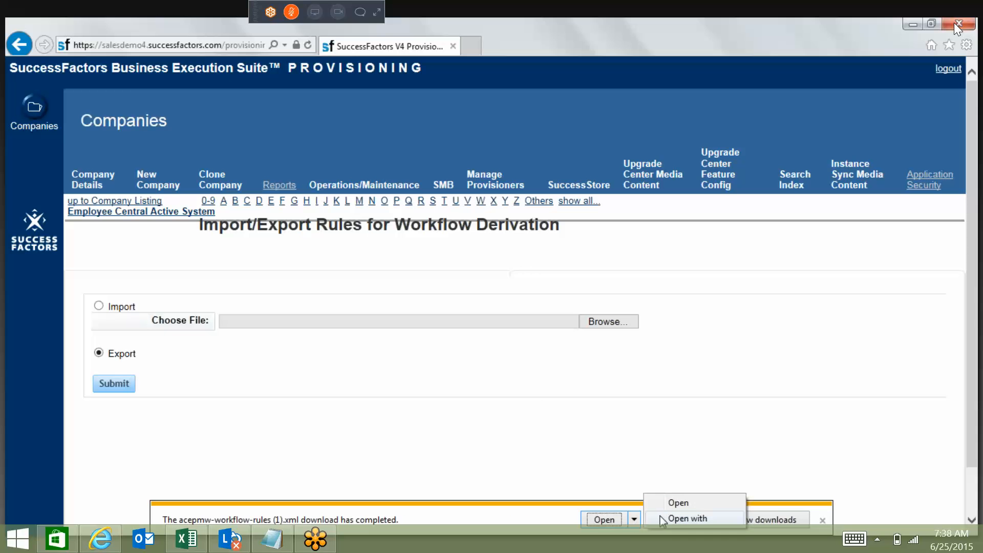
{"action": "left_click", "coordinate": [666, 519]}
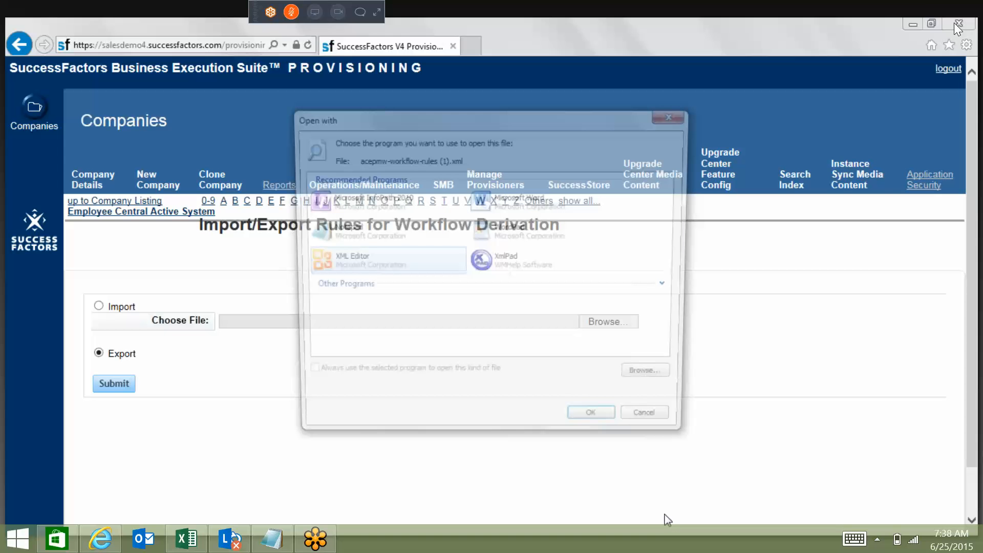
{"action": "left_click", "coordinate": [511, 261]}
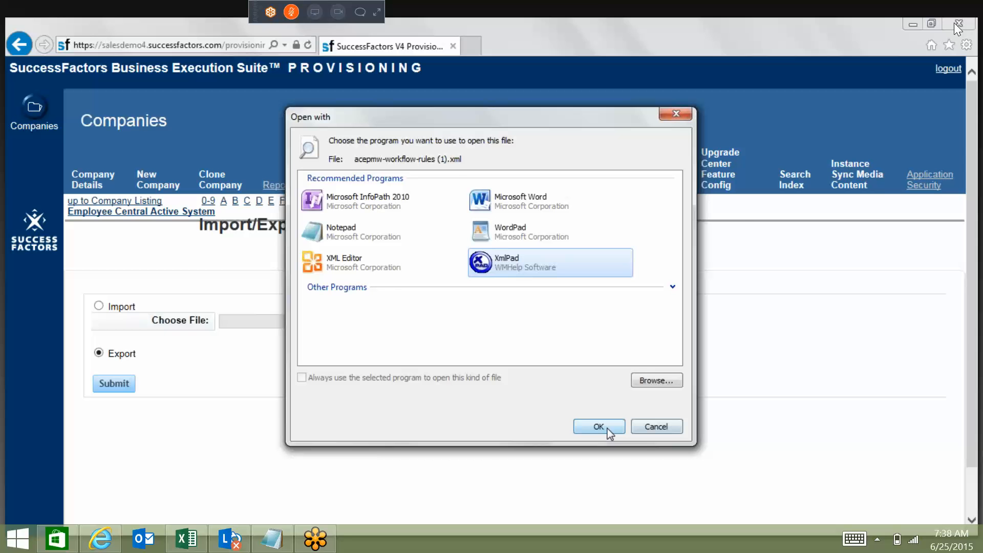
{"action": "left_click", "coordinate": [598, 427]}
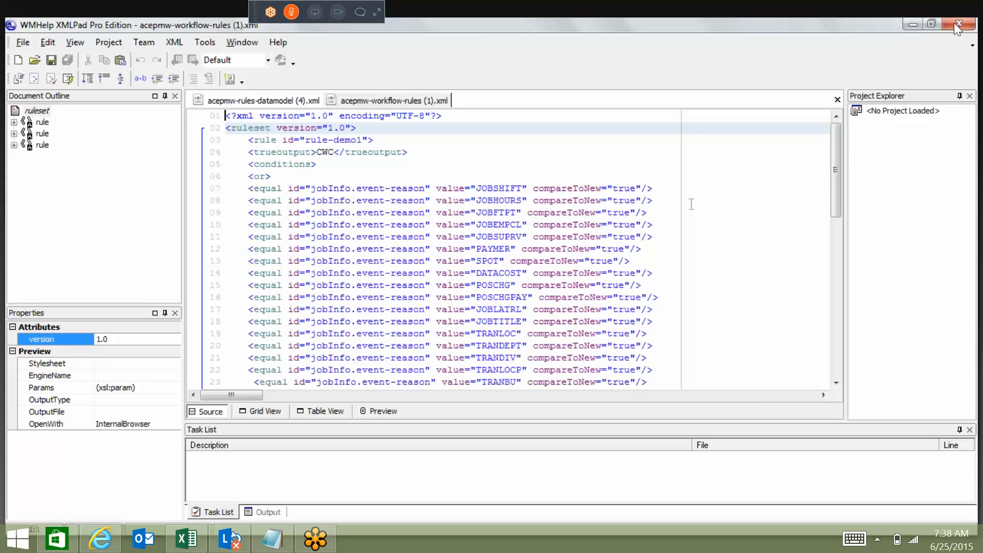
Look through the workflow rules file's event-reason conditions and rule outputs, from rule-demo1 onward.
{"action": "left_click_drag", "start_coordinate": [691, 204], "coordinate": [227, 188]}
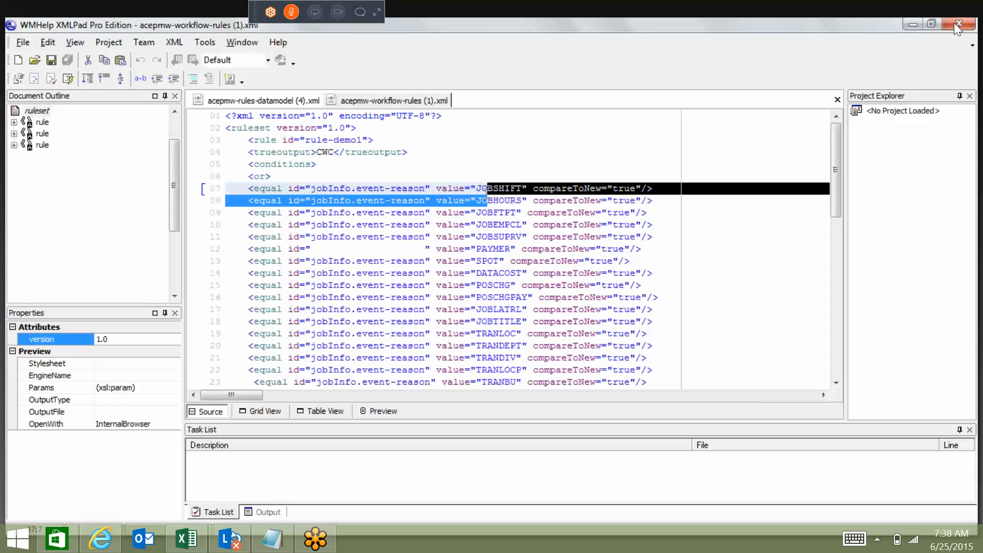
{"action": "left_click", "coordinate": [470, 188]}
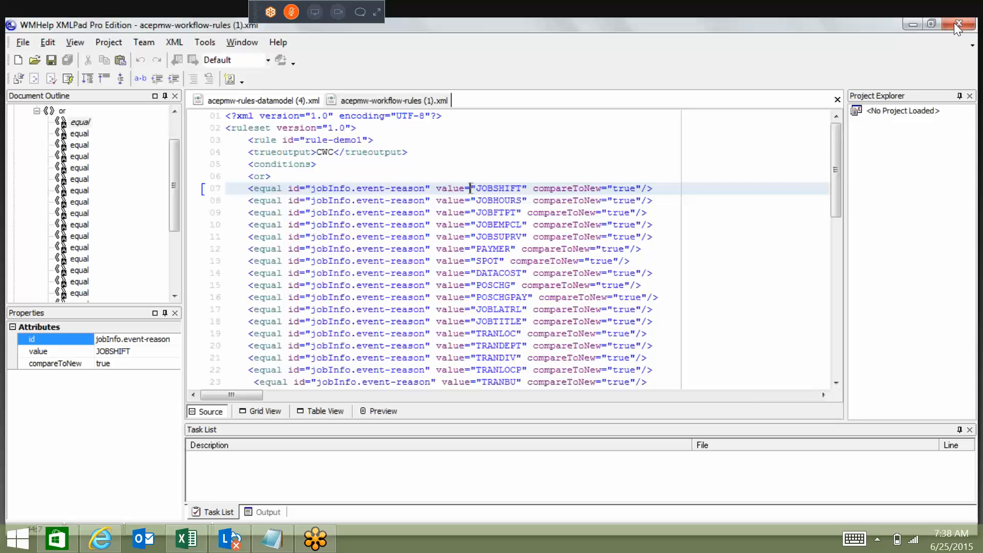
{"action": "key", "text": "Down"}
{"action": "scroll", "coordinate": [471, 188], "scroll_direction": "down", "scroll_amount": 1}
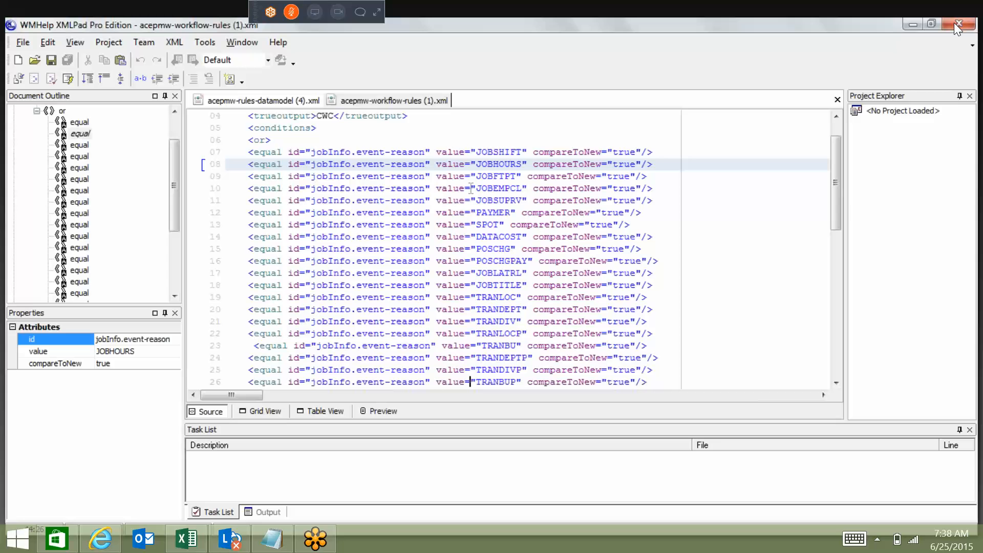
{"action": "scroll", "coordinate": [470, 381], "scroll_direction": "down", "scroll_amount": 5}
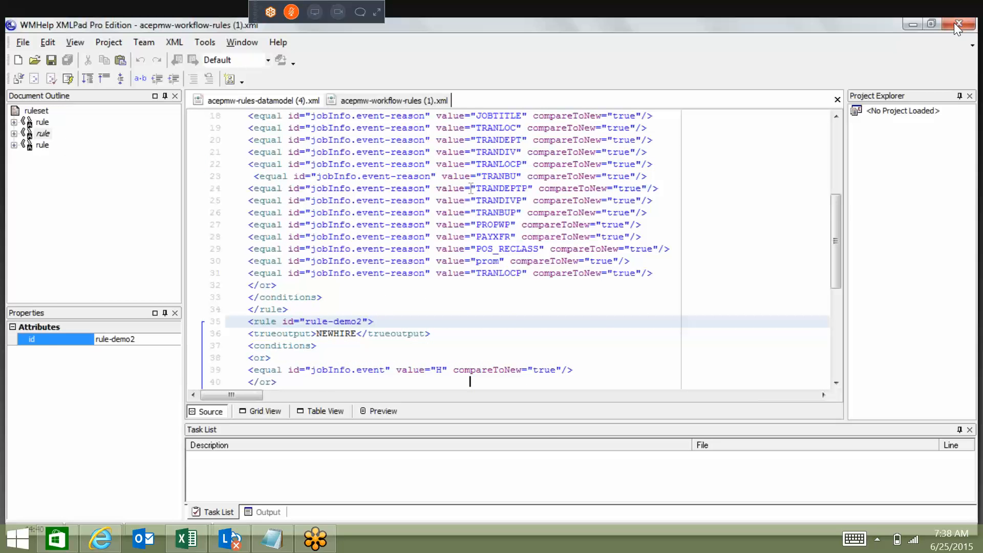
{"action": "key", "text": "ctrl+Home"}
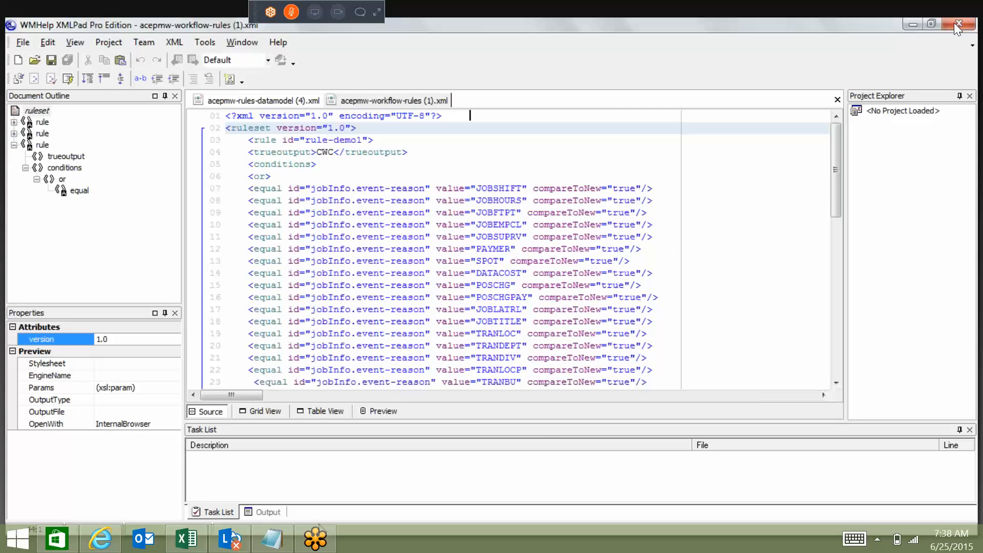
Switch to acepmw-rules-datamodel (4).xml and read through the supported event reasons down to the start of the ruleset.
{"action": "left_click", "coordinate": [266, 101]}
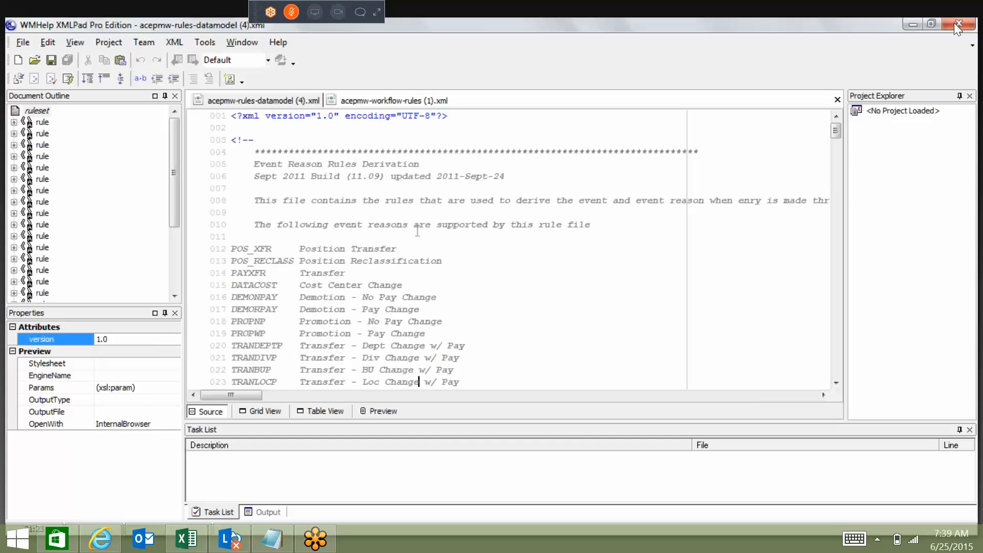
{"action": "key", "text": "Down"}
{"action": "key", "text": "Down"}
{"action": "key", "text": "Down"}
{"action": "key", "text": "Down"}
{"action": "key", "text": "Down"}
{"action": "key", "text": "Down"}
{"action": "key", "text": "Down"}
{"action": "key", "text": "Down"}
{"action": "key", "text": "Down"}
{"action": "key", "text": "Down"}
{"action": "key", "text": "Down"}
{"action": "key", "text": "Down"}
{"action": "key", "text": "Down"}
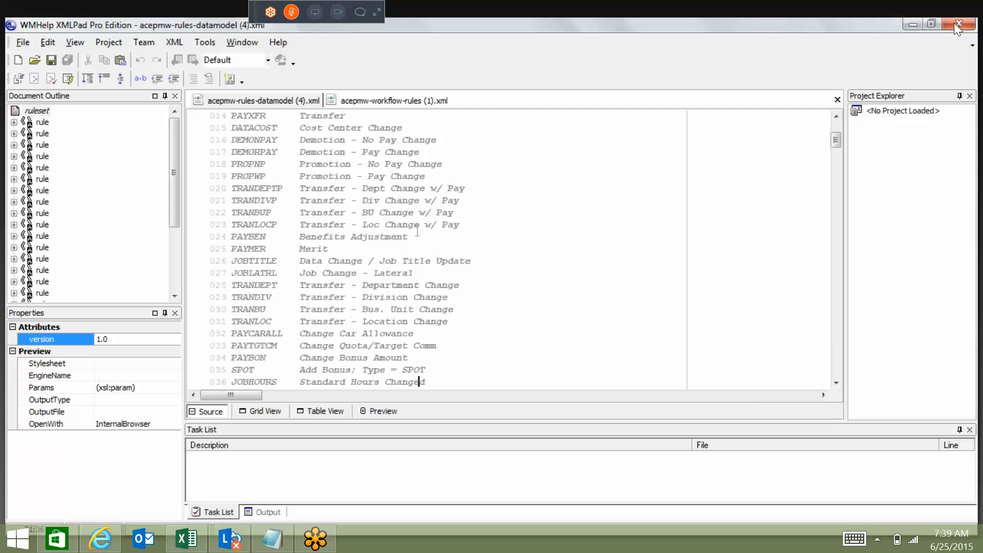
{"action": "key", "text": "Down"}
{"action": "key", "text": "Down"}
{"action": "key", "text": "Down"}
{"action": "key", "text": "Down"}
{"action": "key", "text": "Down"}
{"action": "key", "text": "Down"}
{"action": "key", "text": "Down"}
{"action": "key", "text": "Down"}
{"action": "key", "text": "Down"}
{"action": "key", "text": "Down"}
{"action": "key", "text": "Down"}
{"action": "key", "text": "Down"}
{"action": "key", "text": "Down"}
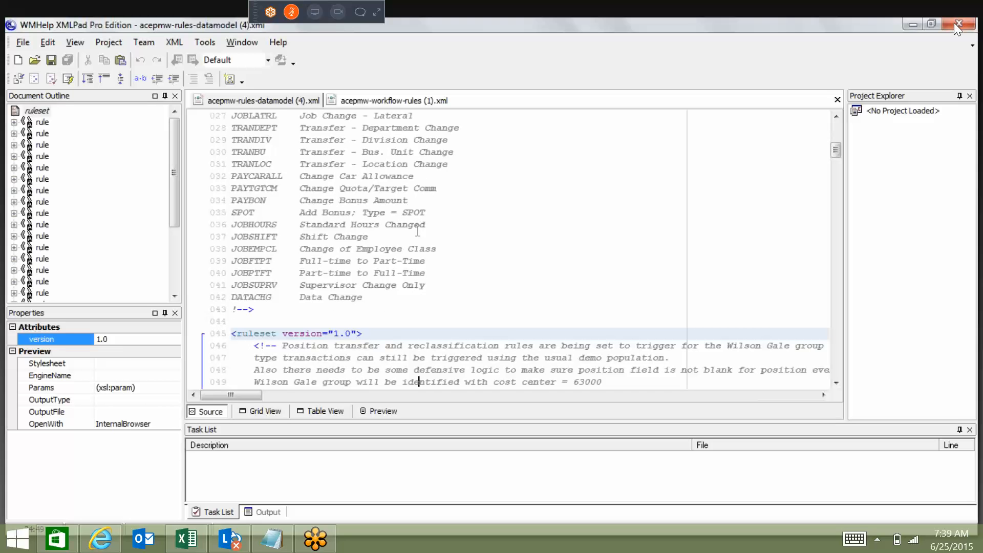
{"action": "key", "text": "Down"}
{"action": "key", "text": "Down"}
{"action": "key", "text": "Down"}
{"action": "key", "text": "Down"}
{"action": "key", "text": "Down"}
{"action": "key", "text": "Down"}
{"action": "key", "text": "Down"}
{"action": "key", "text": "Down"}
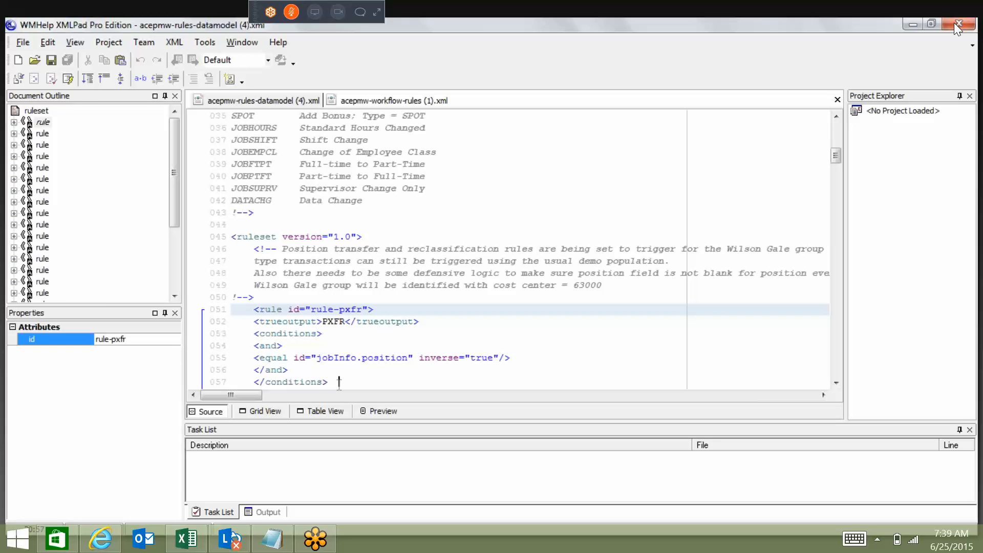
Examine the first rule-pxfr definition and highlight its PXFR trueoutput value.
{"action": "scroll", "coordinate": [339, 381], "scroll_direction": "down", "scroll_amount": 1}
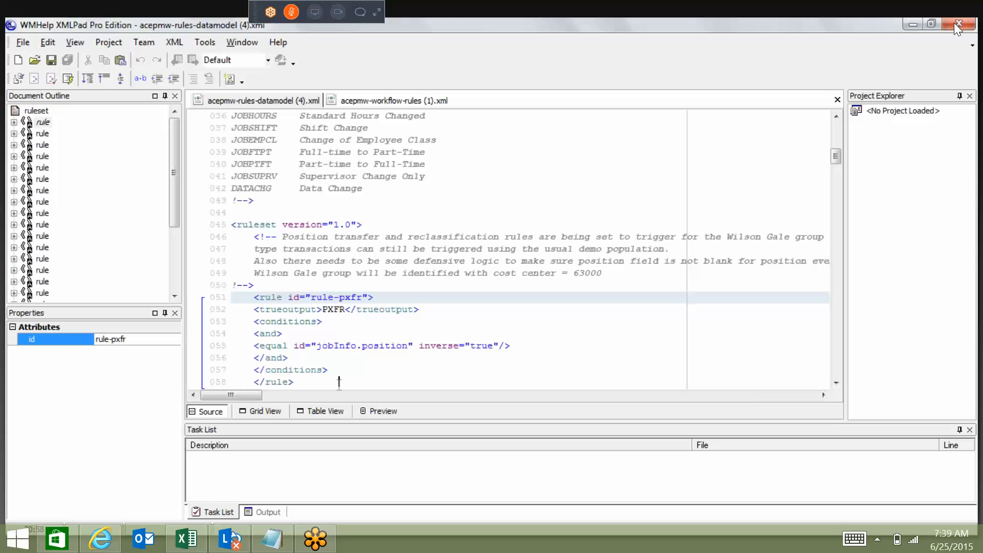
{"action": "scroll", "coordinate": [339, 382], "scroll_direction": "down", "scroll_amount": 1}
{"action": "key", "text": "Up"}
{"action": "key", "text": "Up"}
{"action": "key", "text": "Up"}
{"action": "key", "text": "Up"}
{"action": "key", "text": "Up"}
{"action": "key", "text": "Up"}
{"action": "double_click", "coordinate": [328, 298]}
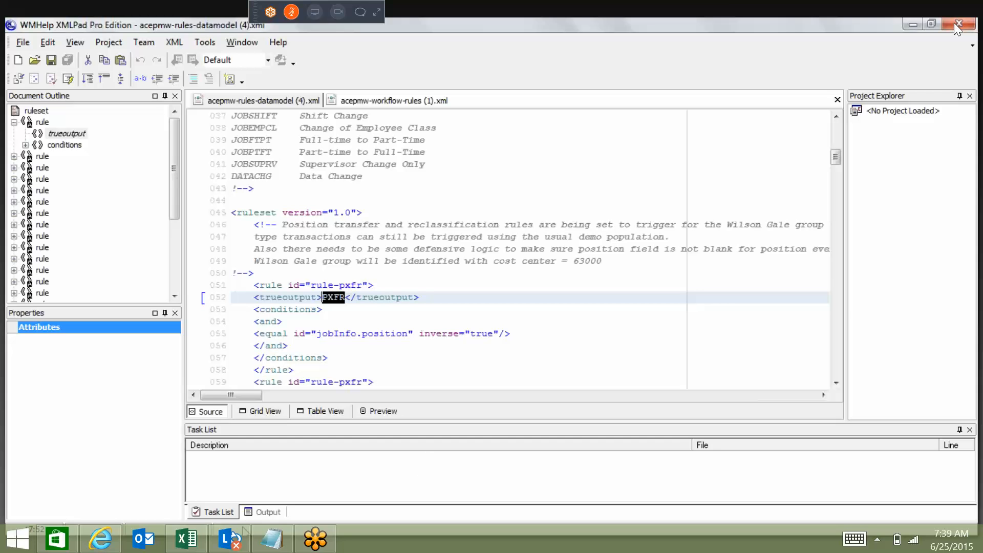
Switch to the SuccessFactors home page in the browser and open Admin Tools.
{"action": "left_click", "coordinate": [955, 23]}
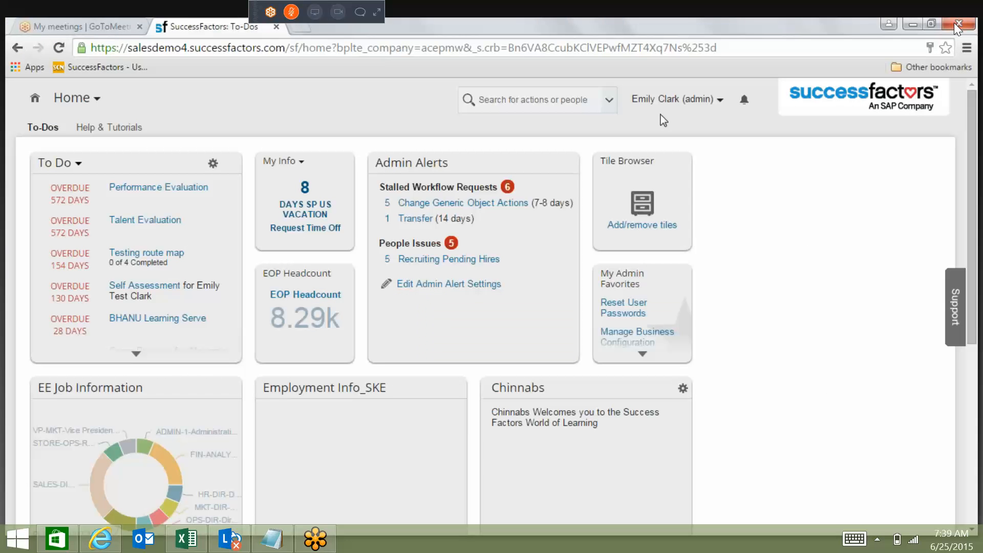
{"action": "left_click", "coordinate": [661, 101]}
{"action": "left_click", "coordinate": [658, 153]}
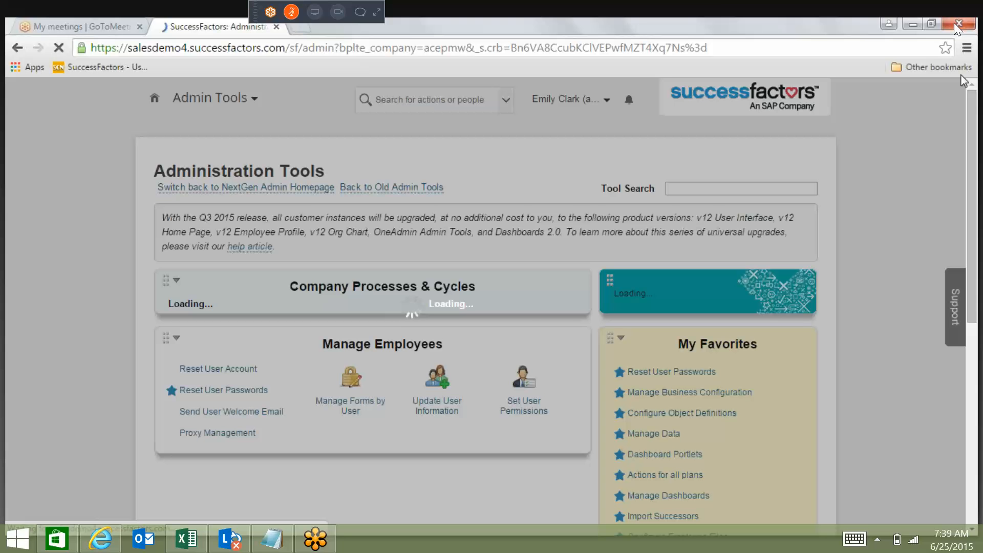
Find and open Manage Organization, Pay and Job Structures through the tool search.
{"action": "left_click", "coordinate": [722, 188]}
{"action": "type", "text": "m"}
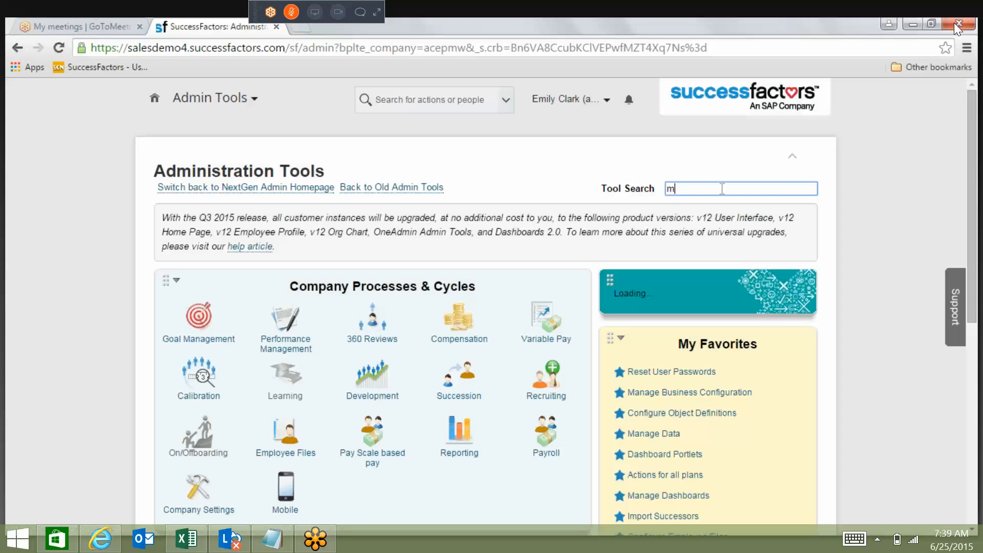
{"action": "key", "text": "Down"}
{"action": "key", "text": "Return"}
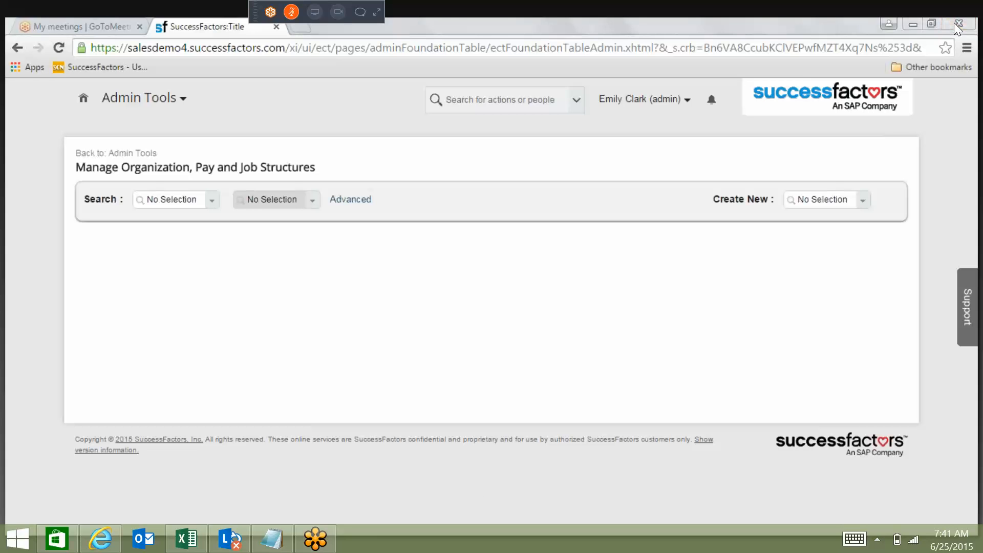
Switch to the blank Word document and write "Position → X" as the first line.
{"action": "left_click", "coordinate": [955, 24]}
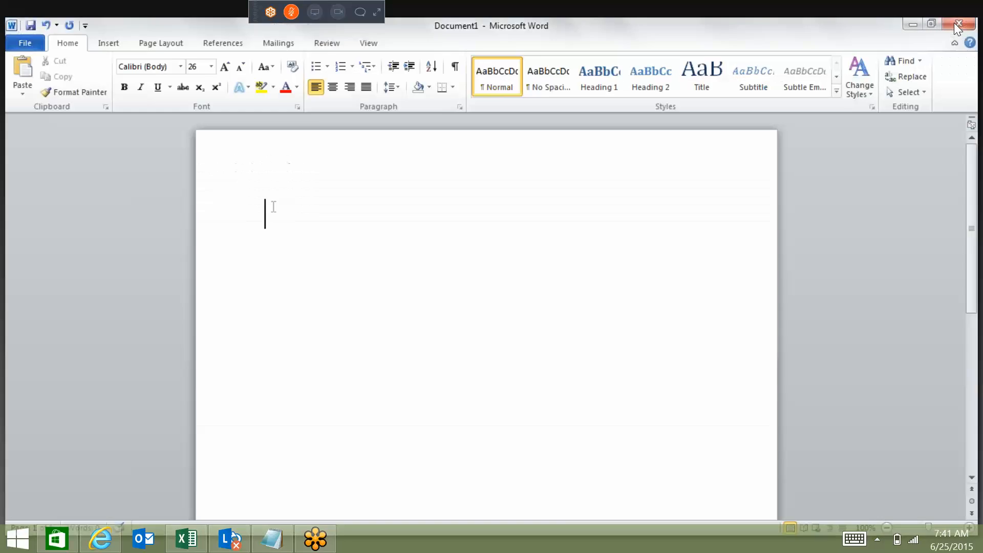
{"action": "type", "text": "Position"}
{"action": "type", "text": " --> x"}
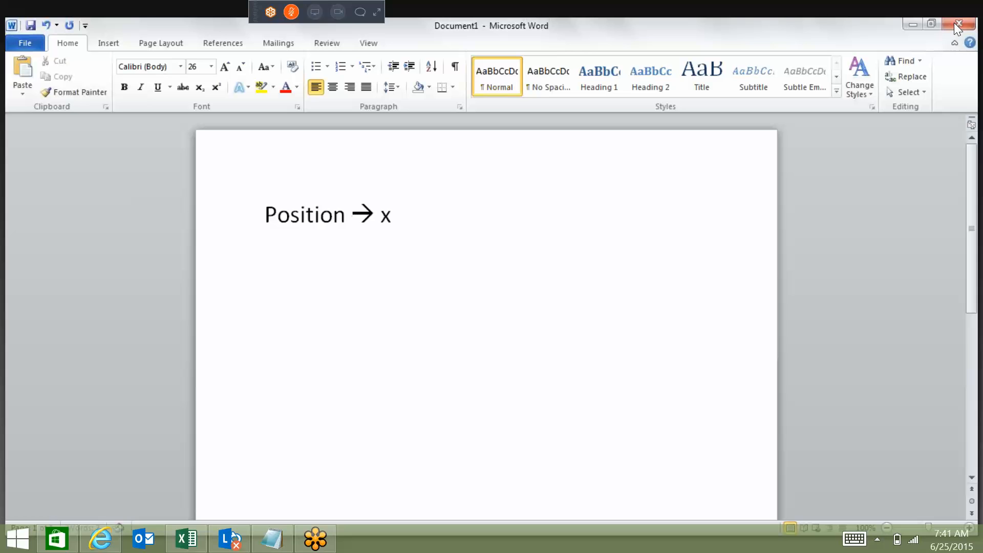
{"action": "key", "text": "Return"}
{"action": "key", "text": "BackSpace"}
{"action": "key", "text": "BackSpace"}
{"action": "type", "text": "X"}
Add the line "Salary → X" below the Position line.
{"action": "key", "text": "Return"}
{"action": "type", "text": "S"}
{"action": "type", "text": "la"}
{"action": "key", "text": "BackSpace"}
{"action": "key", "text": "BackSpace"}
{"action": "type", "text": "alary --> X"}
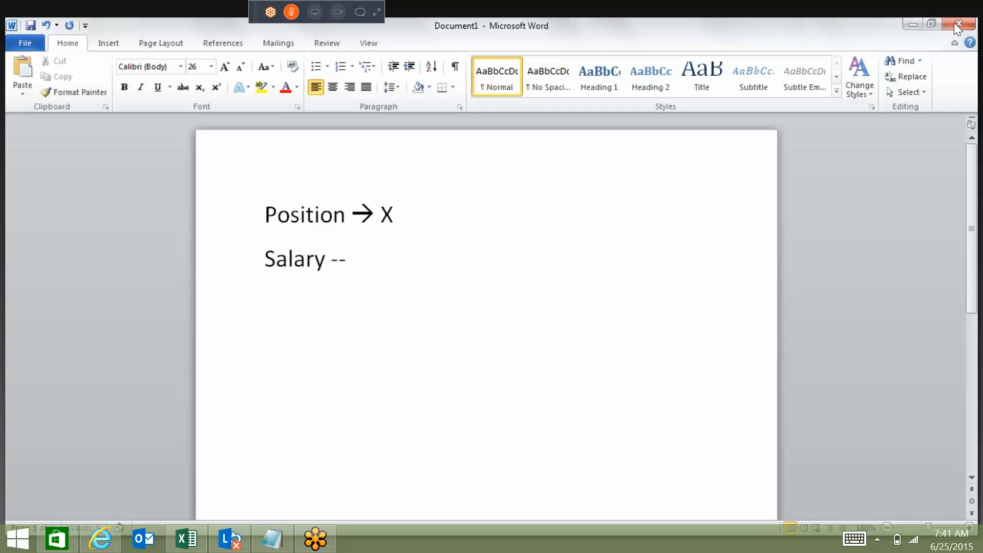
Leave a blank line and add the lines "Temporary" and "Permanent Changes" below the Salary line.
{"action": "key", "text": "Return"}
{"action": "key", "text": "Return"}
{"action": "type", "text": "Tempor"}
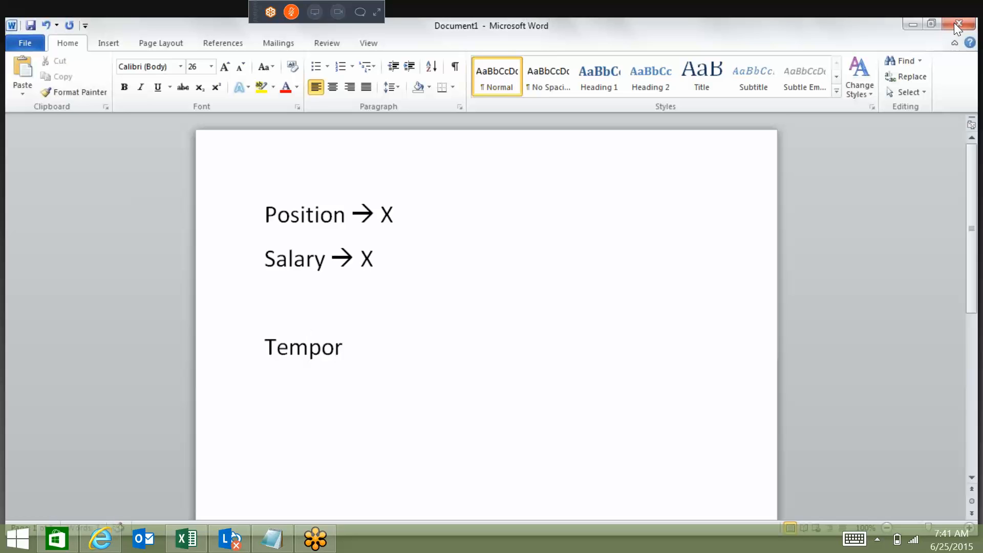
{"action": "type", "text": "ary"}
{"action": "key", "text": "Return"}
{"action": "type", "text": "Permanent"}
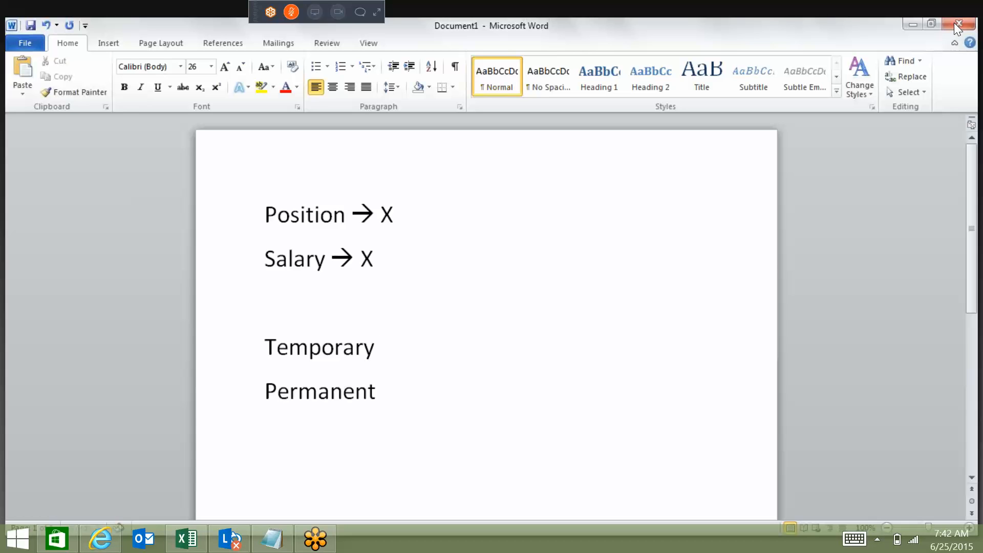
{"action": "type", "text": " Changes"}
{"action": "key", "text": "Return"}
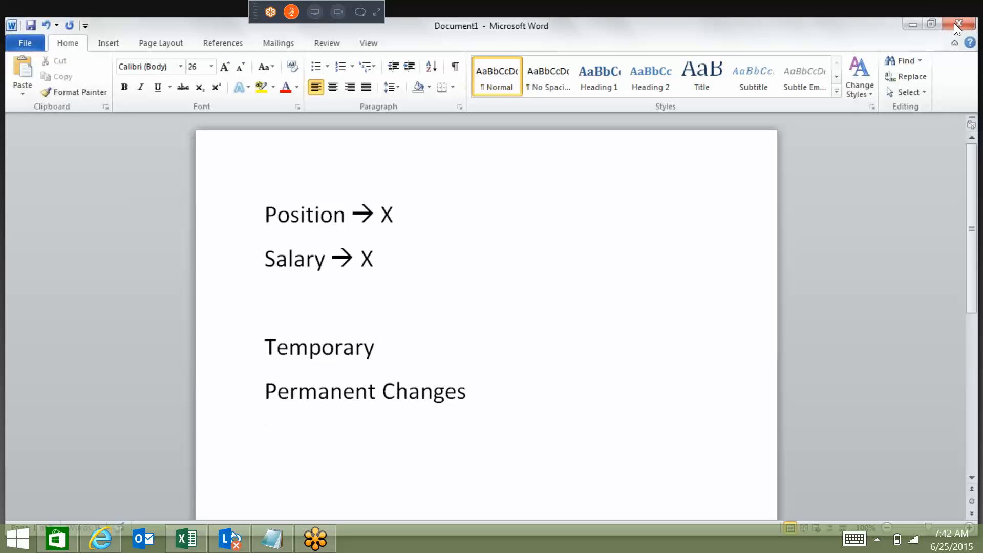
Append "??" to both the Temporary line and the Permanent Changes line.
{"action": "left_click", "coordinate": [420, 365]}
{"action": "type", "text": "??"}
{"action": "left_click", "coordinate": [507, 388]}
{"action": "type", "text": "??"}
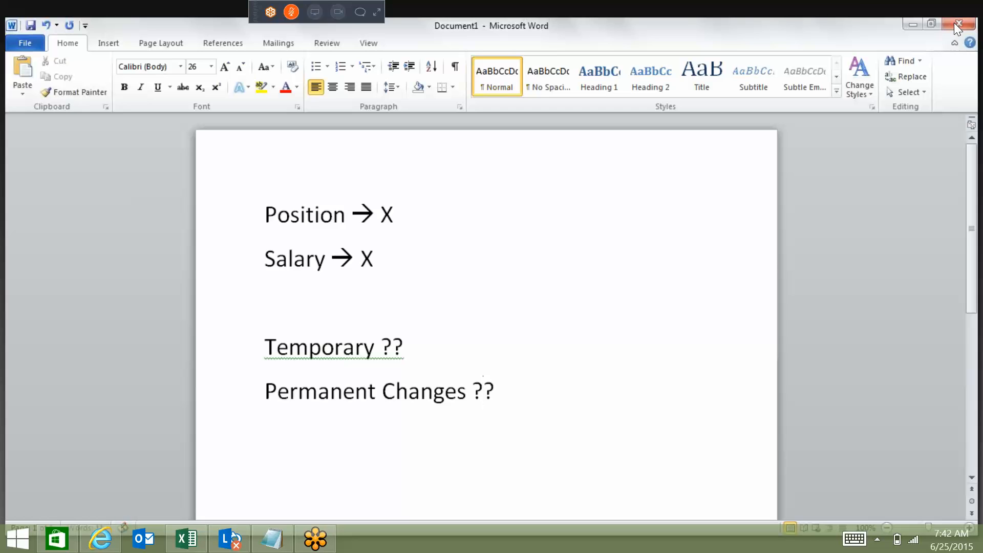
{"action": "key", "text": "Return"}
{"action": "left_click", "coordinate": [436, 205]}
{"action": "left_click", "coordinate": [382, 279]}
{"action": "left_click", "coordinate": [364, 288]}
{"action": "left_click", "coordinate": [480, 343]}
{"action": "left_click", "coordinate": [545, 379]}
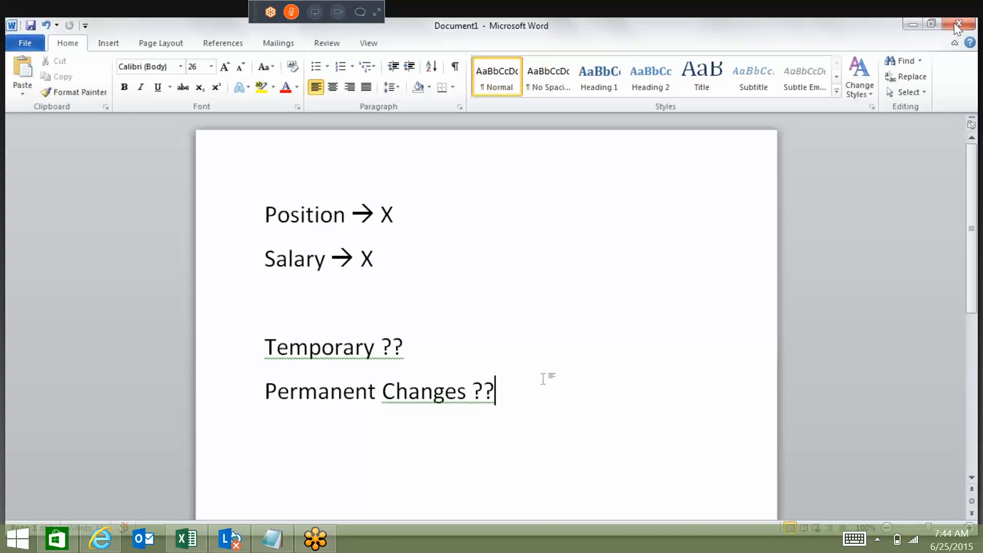
Insert an opening "<and>" line above the Position line.
{"action": "key", "text": "ctrl+Home"}
{"action": "key", "text": "Return"}
{"action": "key", "text": "Up"}
{"action": "type", "text": "<and>"}
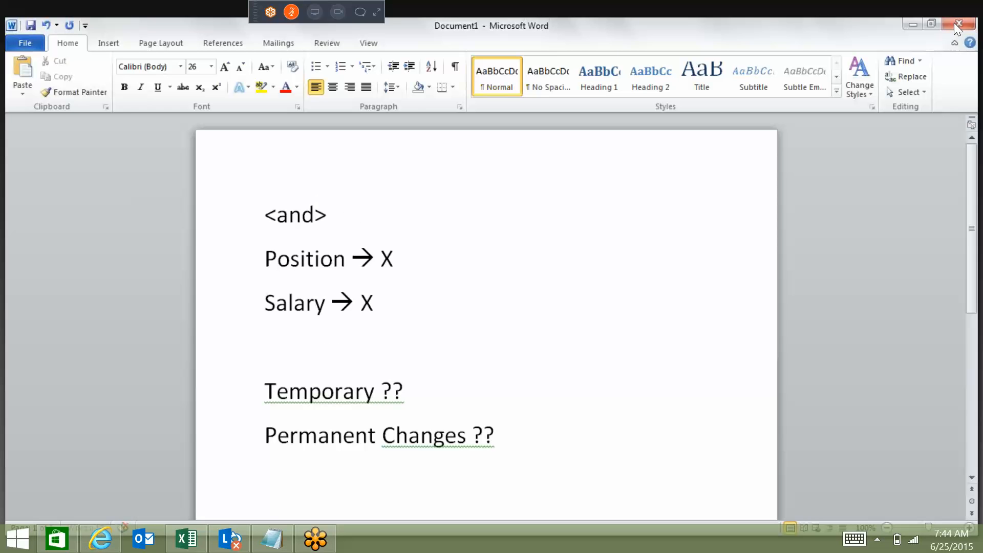
Add a "Temp indicator" line directly below the Salary line.
{"action": "left_click", "coordinate": [376, 318]}
{"action": "key", "text": "Return"}
{"action": "type", "text": "temp indication"}
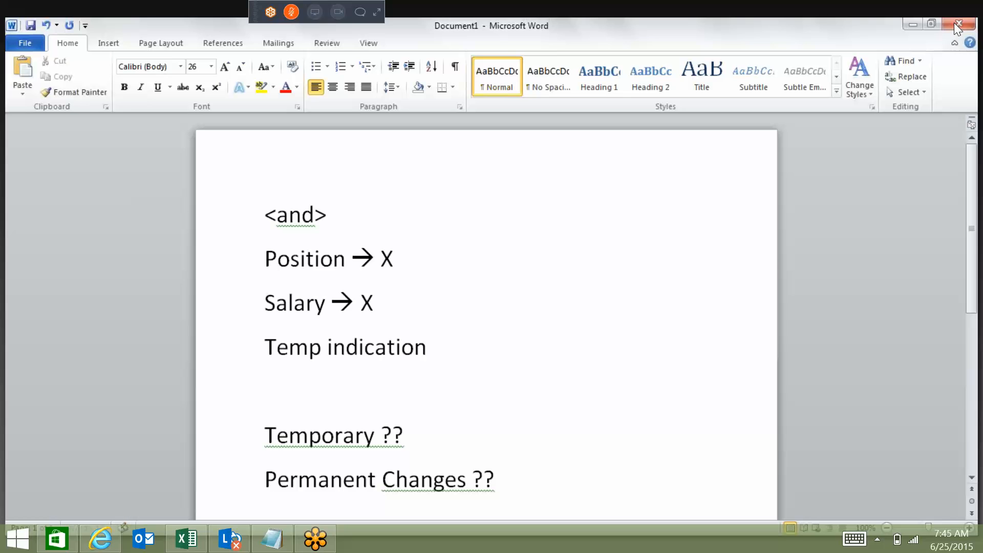
{"action": "key", "text": "BackSpace"}
{"action": "key", "text": "BackSpace"}
{"action": "key", "text": "BackSpace"}
{"action": "type", "text": "or"}
Close the condition block with a "</and>" line below Temp indicator.
{"action": "key", "text": "Return"}
{"action": "type", "text": "</an"}
{"action": "key", "text": "BackSpace"}
{"action": "key", "text": "BackSpace"}
{"action": "type", "text": "/and>"}
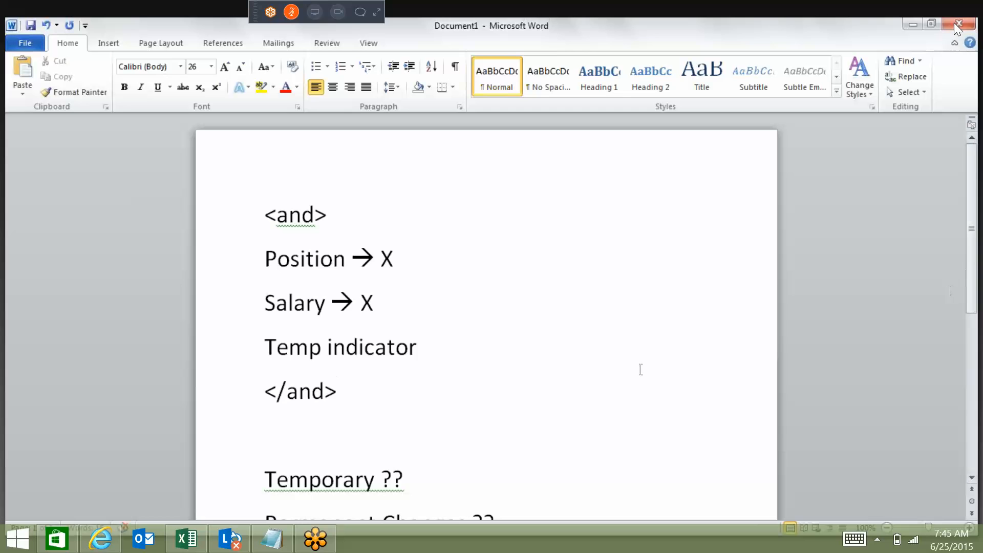
{"action": "left_click_drag", "start_coordinate": [471, 347], "coordinate": [267, 338]}
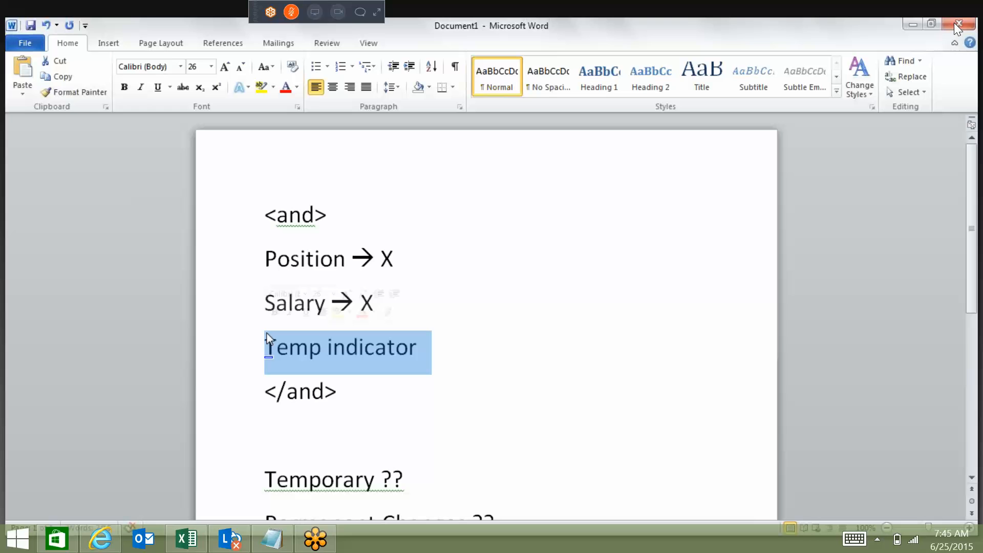
{"action": "left_click_drag", "start_coordinate": [976, 264], "coordinate": [970, 403]}
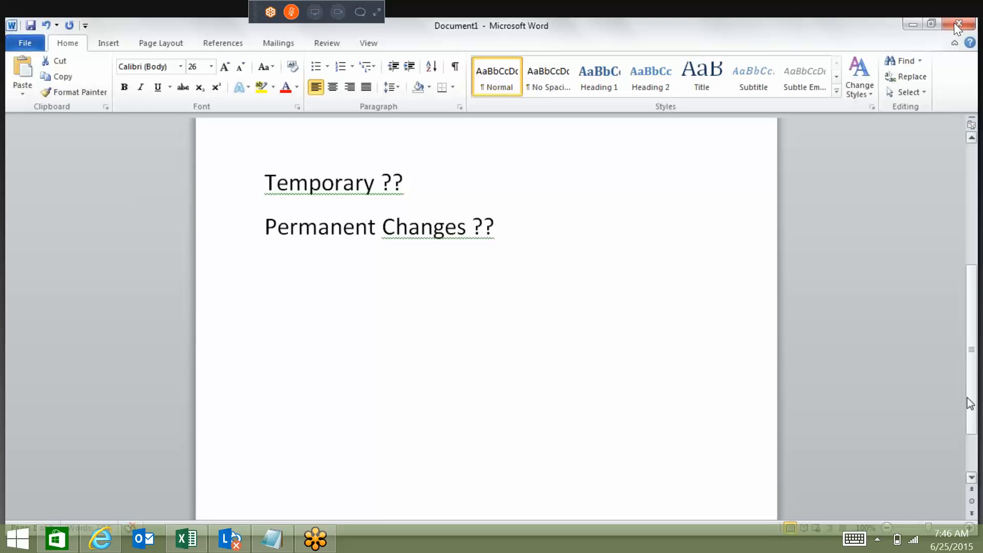
Review the sample condition block and the Temporary and Permanent Changes lines, and switch back to the XML rules in XMLPad.
{"action": "left_click_drag", "start_coordinate": [971, 395], "coordinate": [973, 350]}
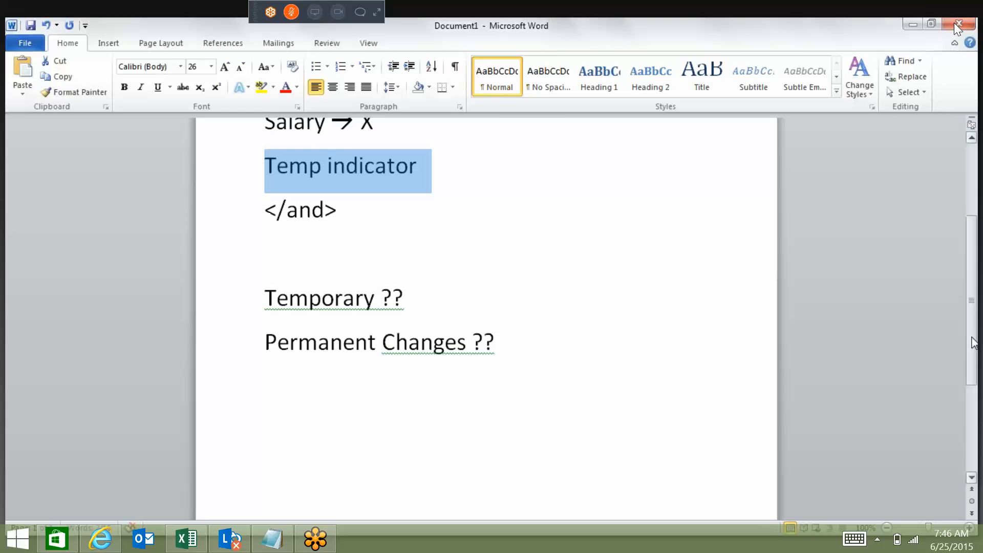
{"action": "left_click_drag", "start_coordinate": [972, 338], "coordinate": [971, 288]}
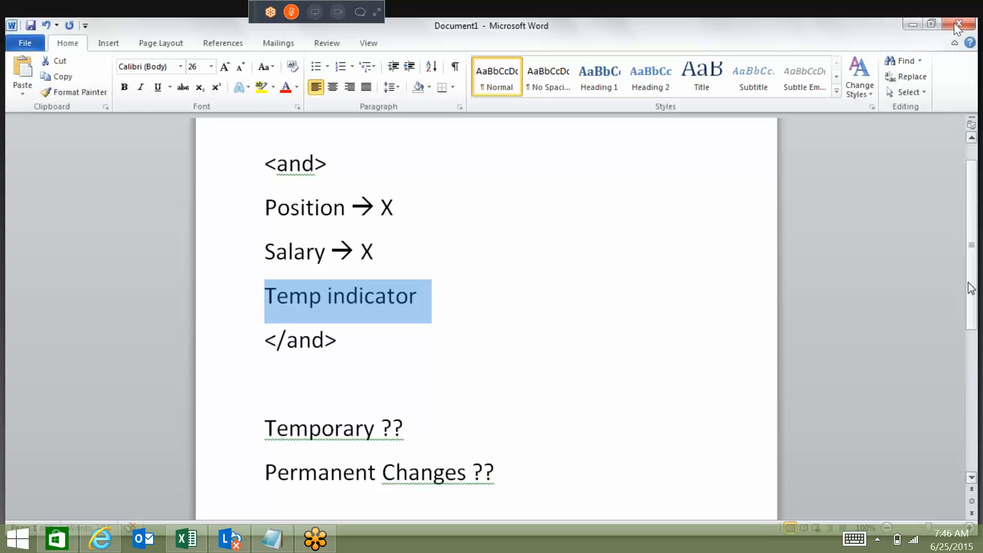
{"action": "left_click_drag", "start_coordinate": [972, 286], "coordinate": [977, 401]}
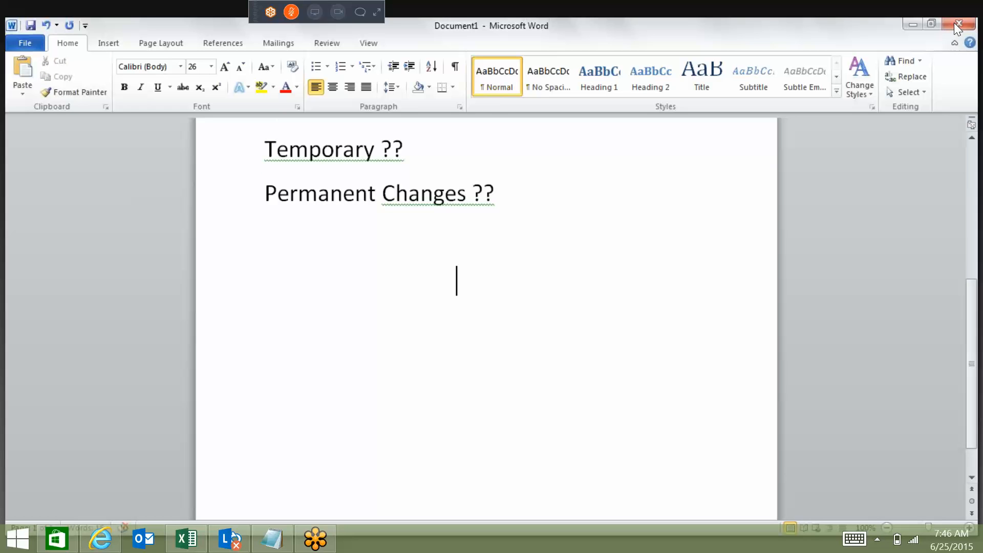
{"action": "key", "text": "ctrl+z"}
{"action": "left_click", "coordinate": [956, 24]}
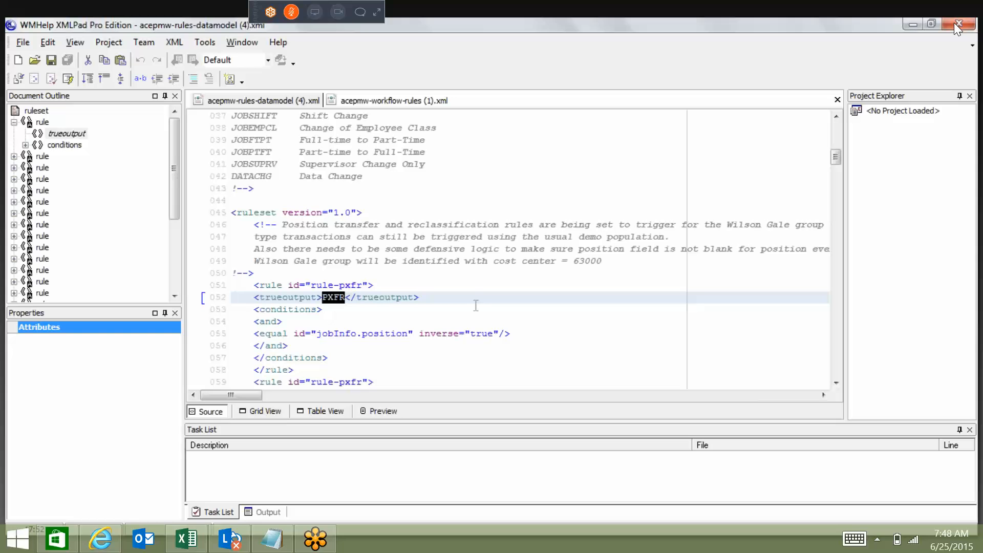
Highlight the jobInfo.position field and its jobInfo prefix in the condition of the PXFR rule.
{"action": "left_click_drag", "start_coordinate": [412, 334], "coordinate": [317, 334]}
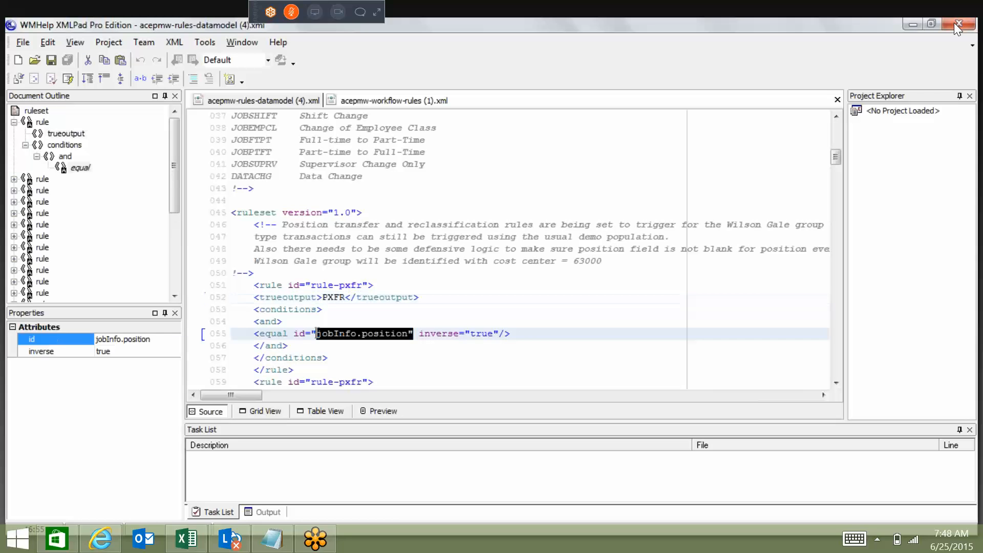
{"action": "left_click", "coordinate": [339, 334]}
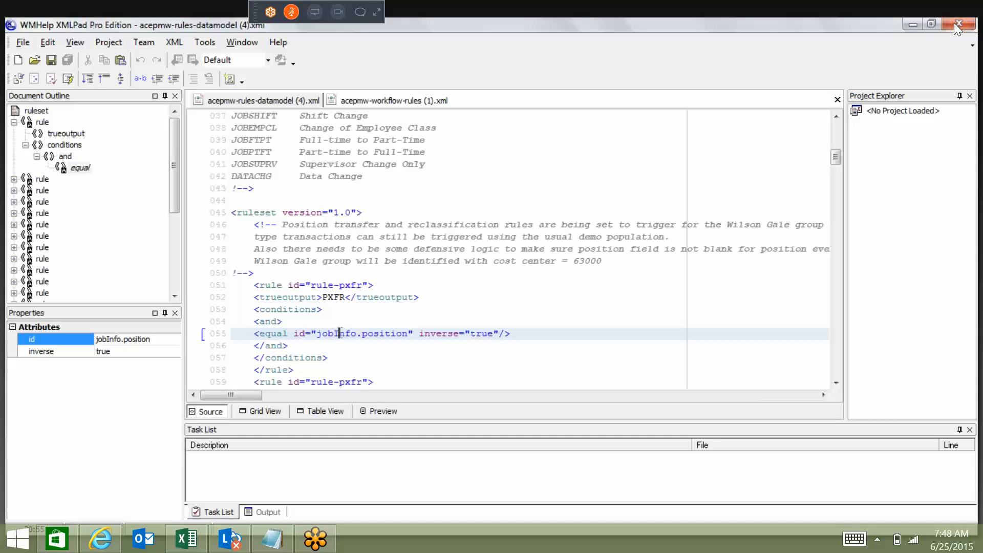
{"action": "left_click_drag", "start_coordinate": [357, 333], "coordinate": [319, 342]}
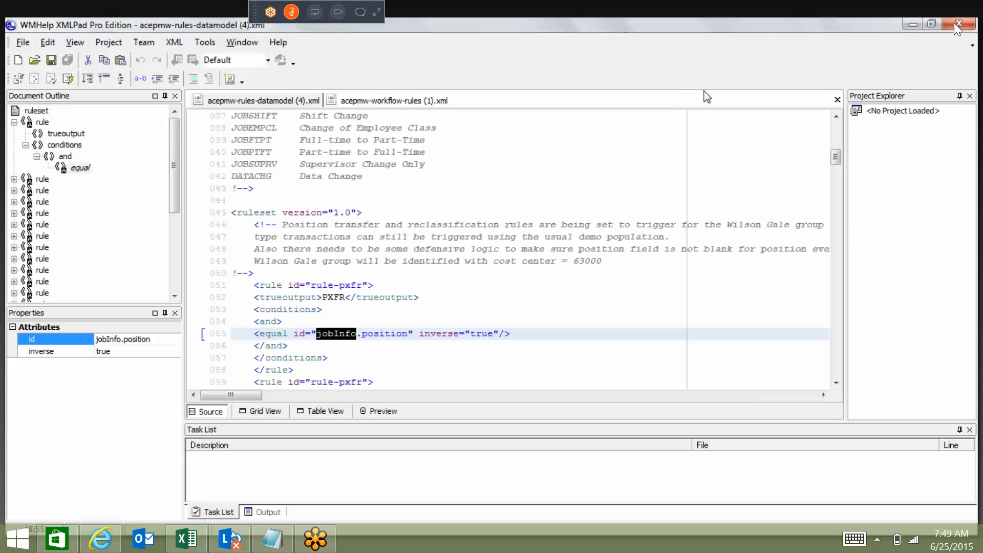
Examine the PXFRP rule and the jobInfo.job-code condition of the prom rule, rule-pr1.
{"action": "left_click", "coordinate": [837, 384]}
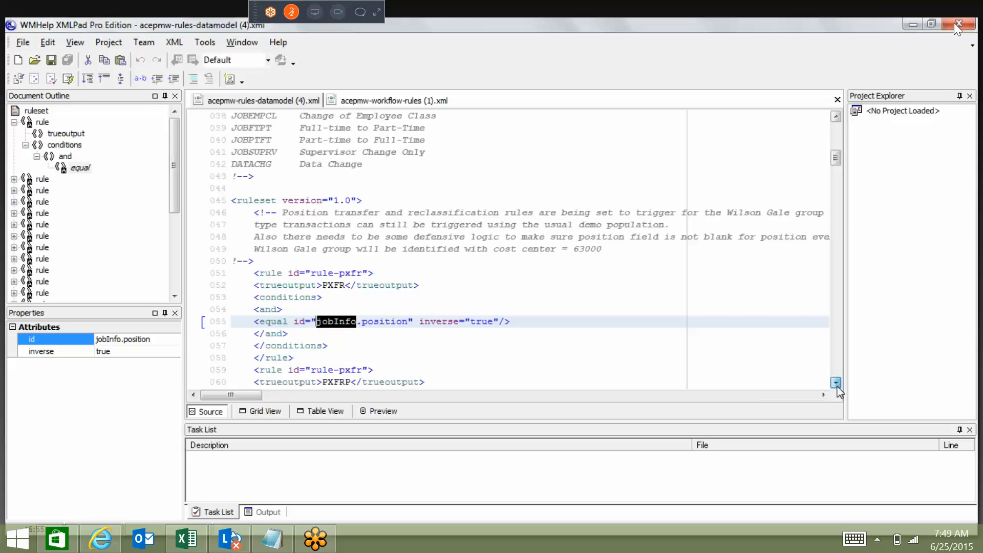
{"action": "left_click", "coordinate": [837, 384]}
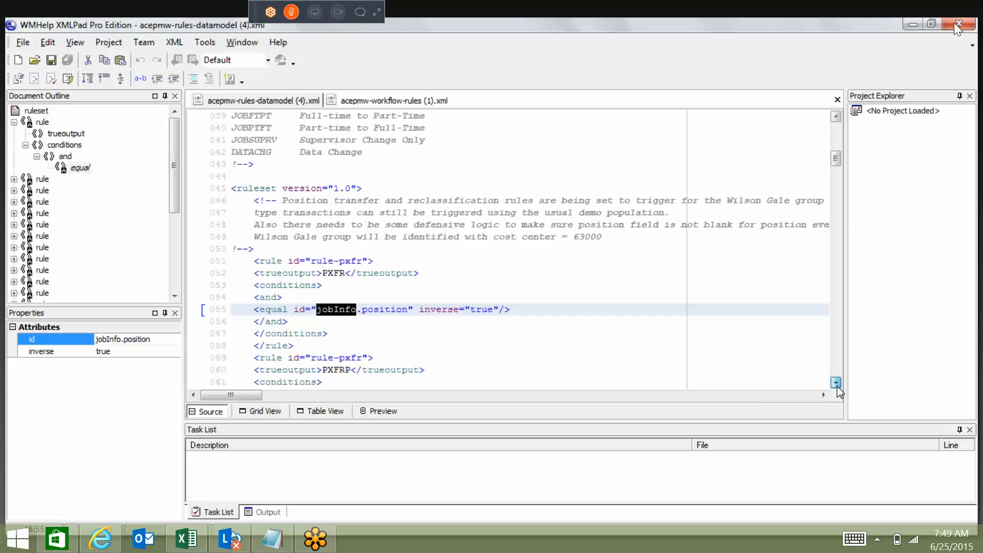
{"action": "left_click", "coordinate": [837, 385]}
{"action": "left_click", "coordinate": [837, 383]}
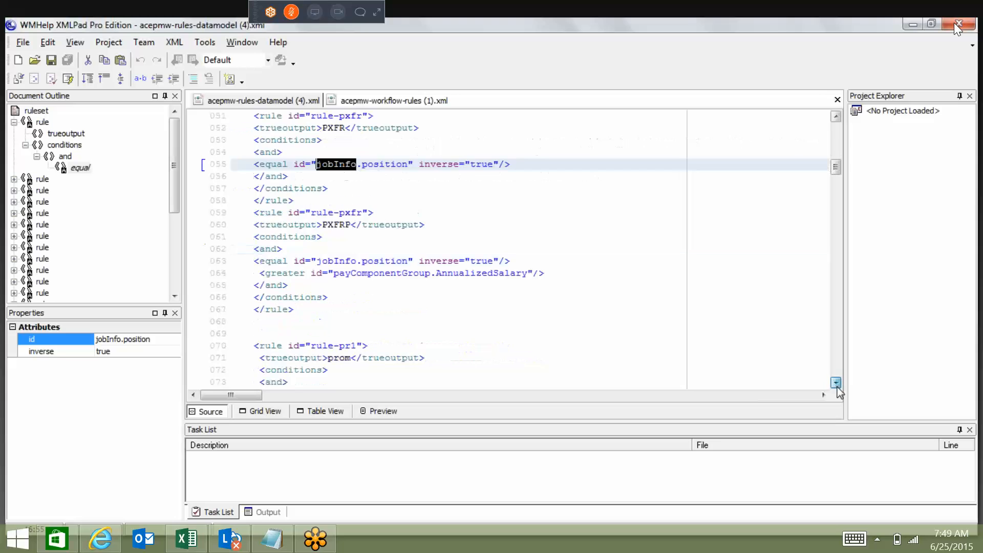
{"action": "left_click", "coordinate": [837, 384]}
{"action": "left_click", "coordinate": [362, 260]}
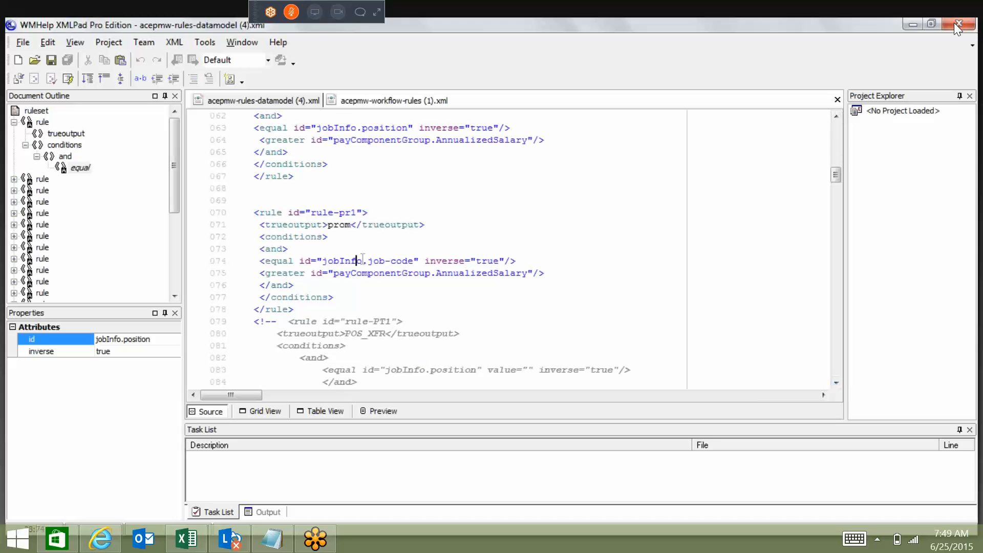
{"action": "left_click", "coordinate": [374, 261]}
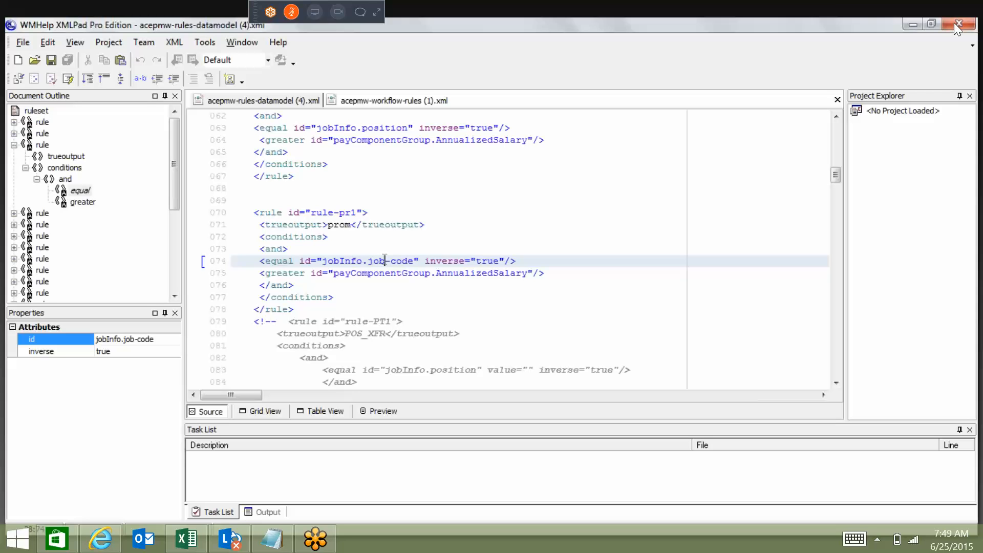
Examine the commented-out rules from rule-PT1 onward, as far as the DEMORPAY rule.
{"action": "left_click", "coordinate": [837, 383]}
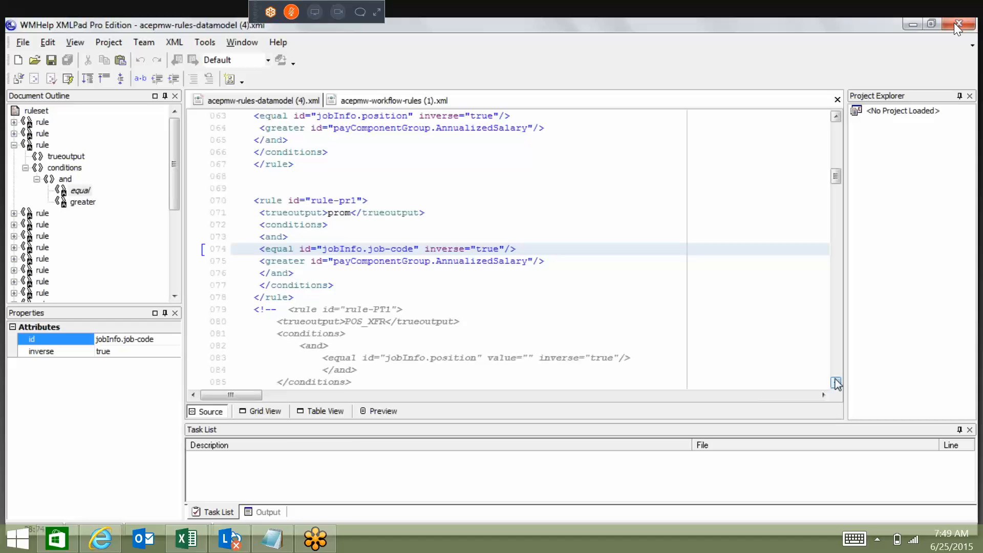
{"action": "left_click", "coordinate": [836, 383]}
{"action": "left_click", "coordinate": [836, 383]}
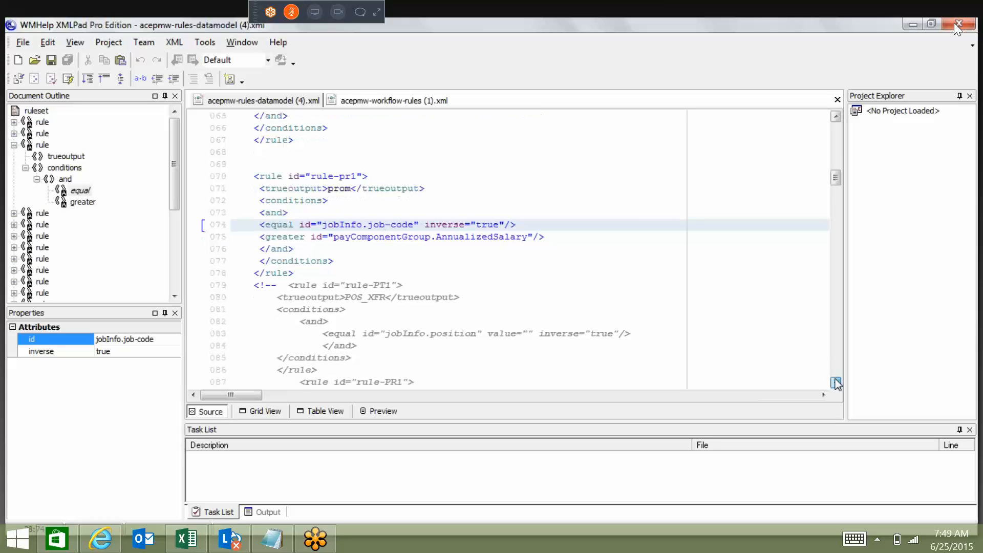
{"action": "left_click", "coordinate": [837, 383]}
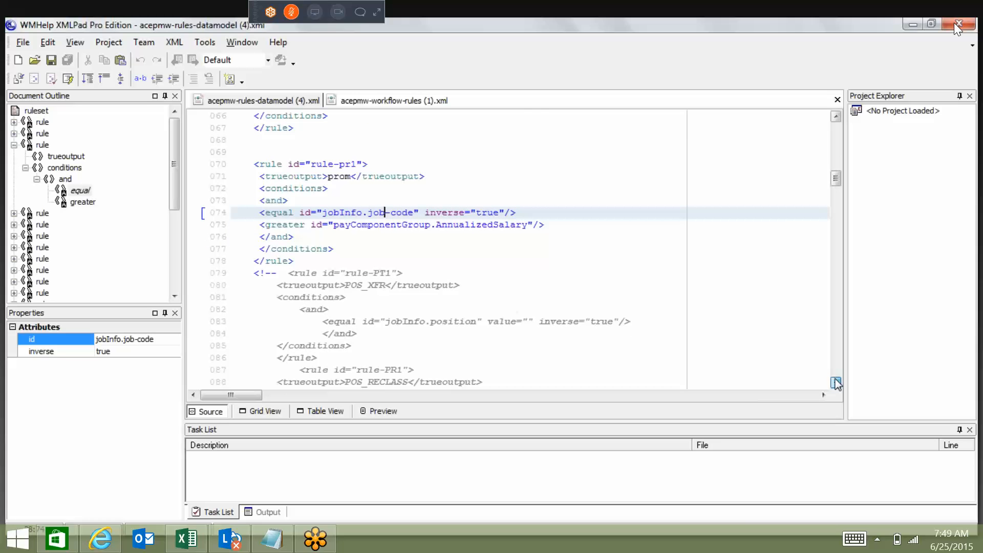
{"action": "scroll", "coordinate": [836, 384], "scroll_direction": "down", "scroll_amount": 3}
{"action": "scroll", "coordinate": [837, 383], "scroll_direction": "down", "scroll_amount": 3}
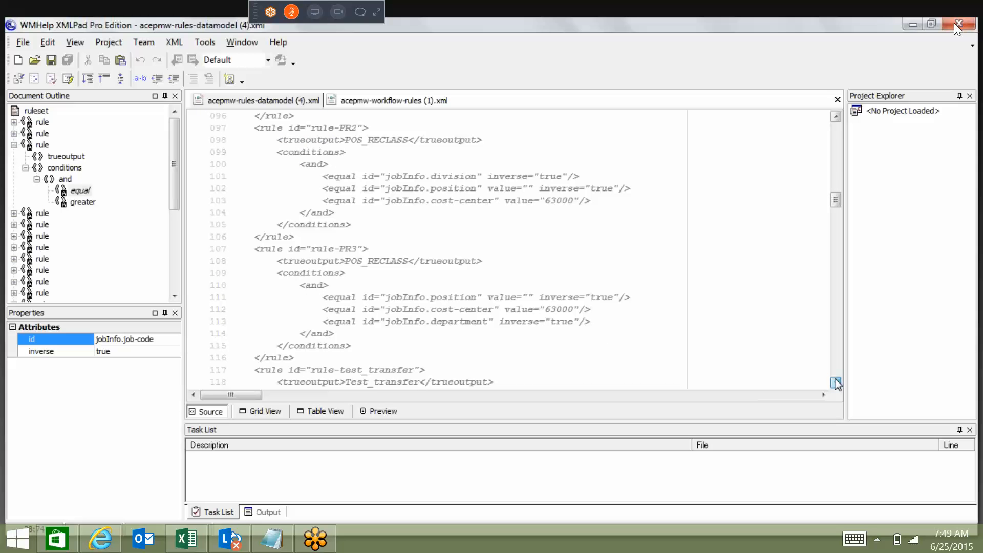
{"action": "scroll", "coordinate": [836, 383], "scroll_direction": "down", "scroll_amount": 7}
{"action": "left_click", "coordinate": [835, 382]}
Inspect the location, department and cost-center conditions in the commented-out Test_transfer rule and rule-PR3.
{"action": "left_click", "coordinate": [836, 117]}
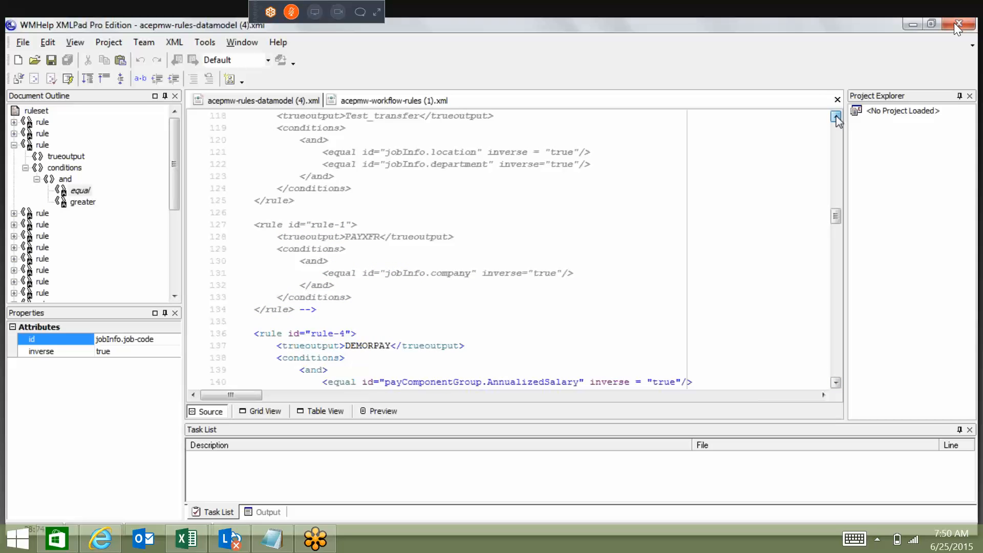
{"action": "left_click", "coordinate": [836, 116]}
{"action": "left_click", "coordinate": [447, 237]}
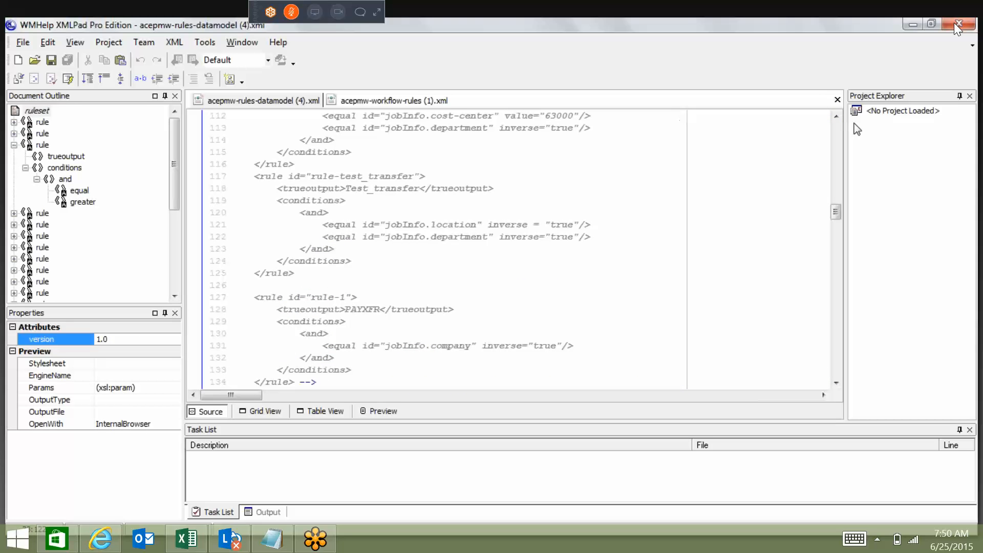
{"action": "left_click", "coordinate": [836, 117]}
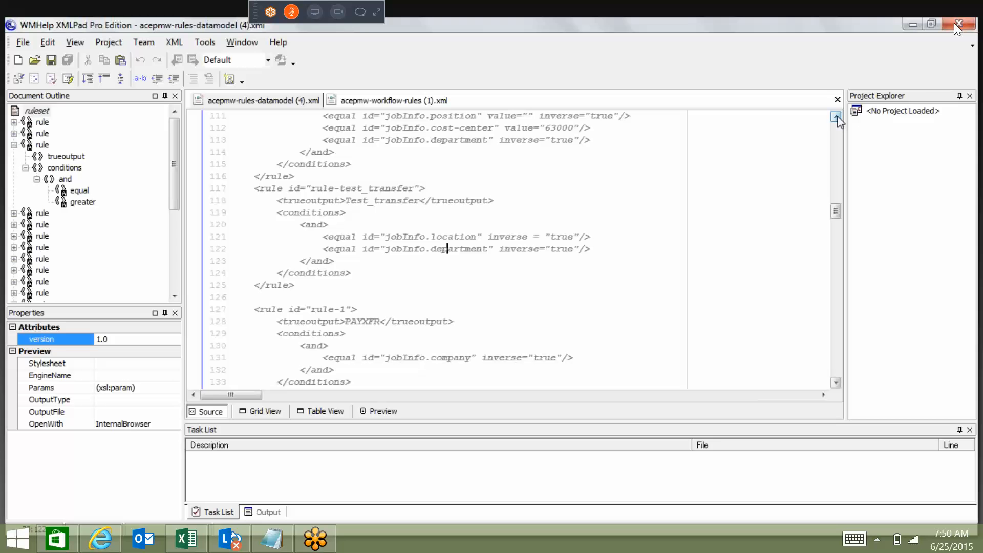
{"action": "left_click", "coordinate": [837, 117]}
{"action": "left_click", "coordinate": [837, 117]}
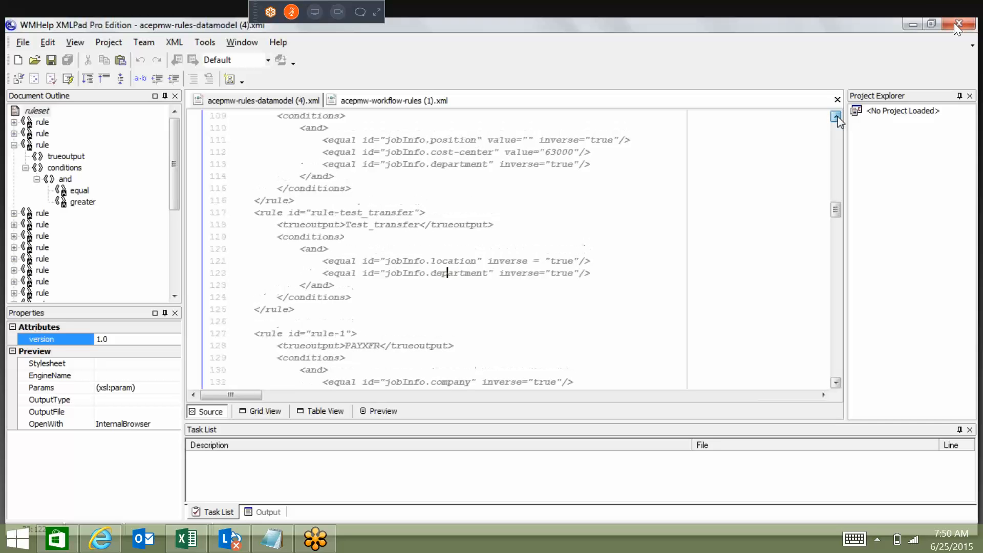
{"action": "left_click", "coordinate": [837, 116]}
{"action": "left_click", "coordinate": [459, 213]}
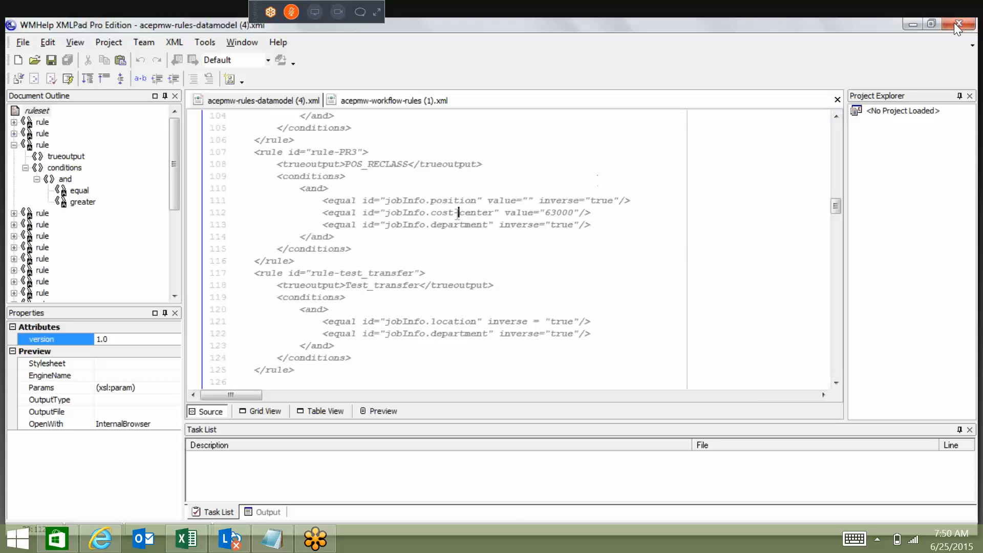
{"action": "left_click", "coordinate": [447, 236]}
Look back through the POS_RECLASS and POS_XFR rules to the PXFR rule at the start of the ruleset.
{"action": "left_click", "coordinate": [836, 117]}
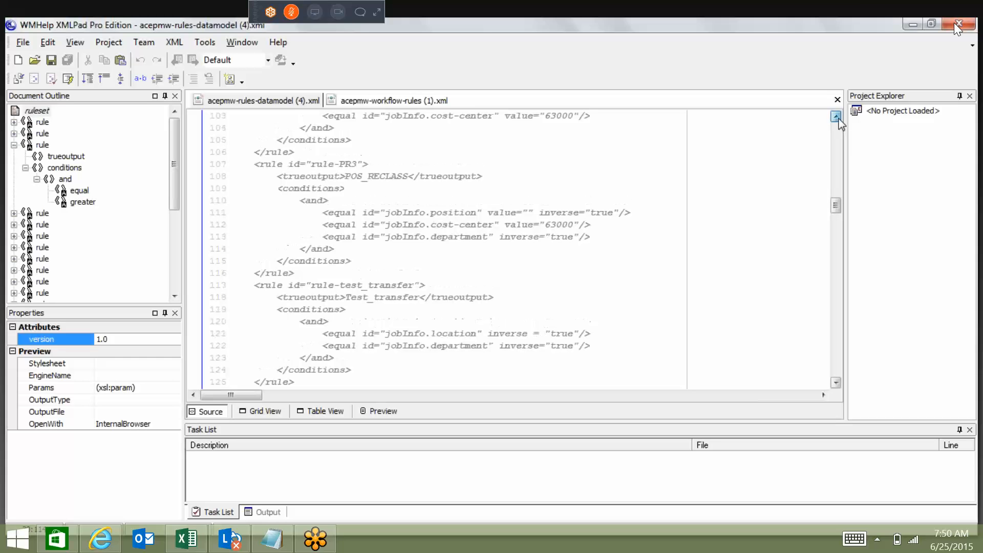
{"action": "left_click", "coordinate": [836, 116]}
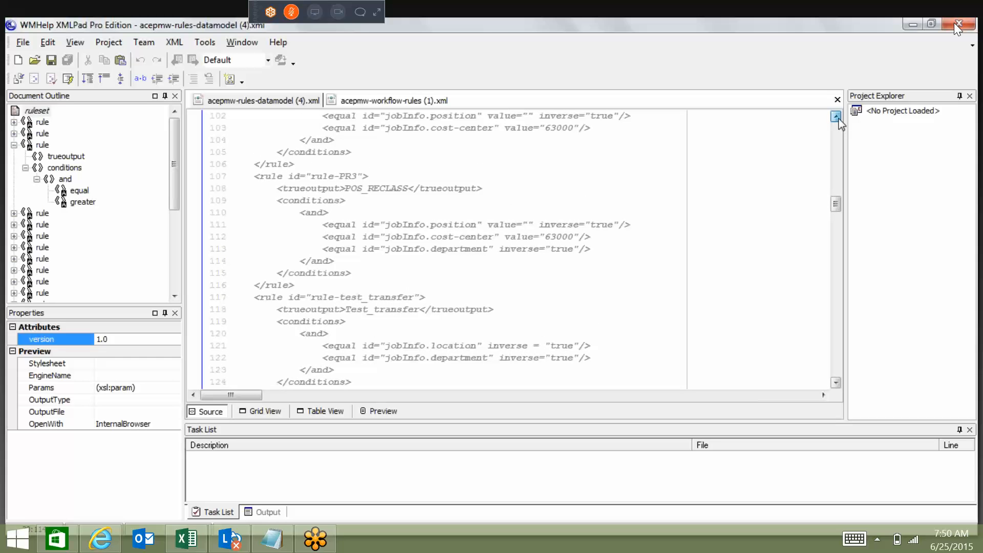
{"action": "left_click", "coordinate": [838, 118]}
{"action": "left_click", "coordinate": [838, 118]}
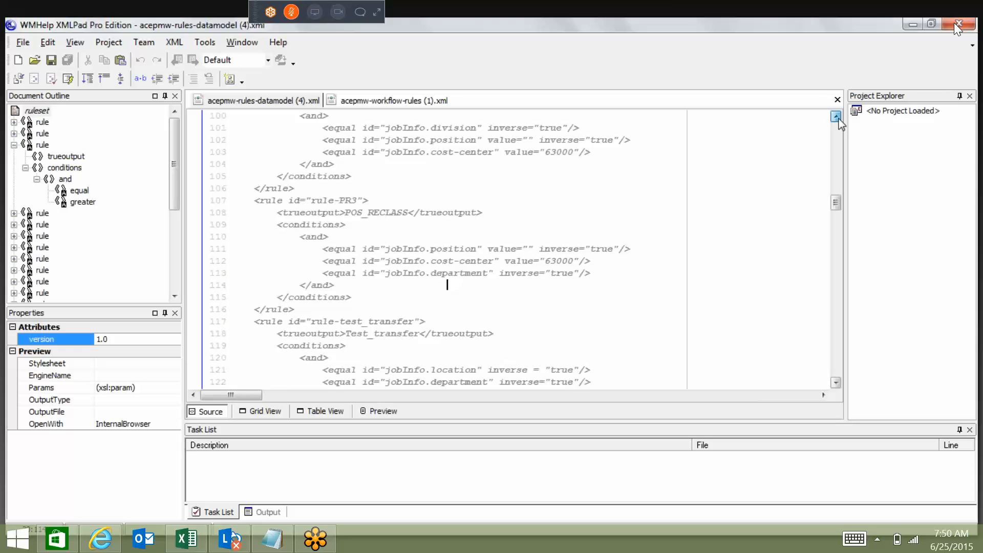
{"action": "left_click", "coordinate": [838, 118]}
{"action": "left_click", "coordinate": [837, 117]}
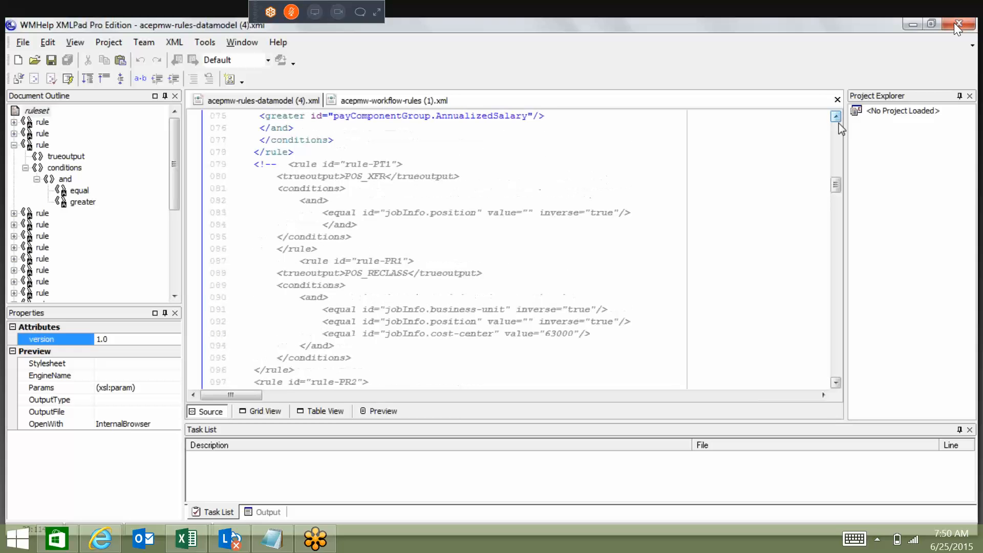
{"action": "left_click_drag", "start_coordinate": [836, 186], "coordinate": [838, 180]}
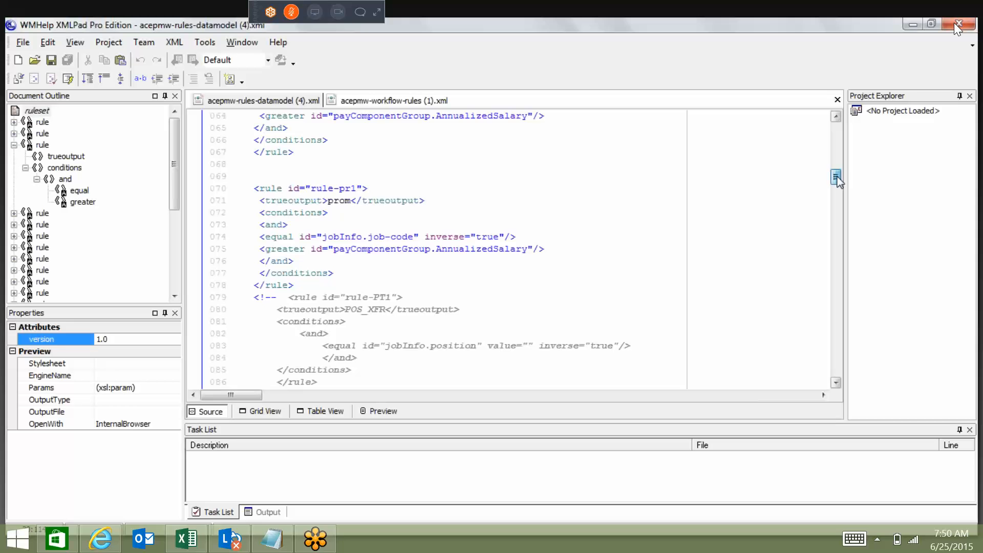
{"action": "scroll", "coordinate": [449, 150], "scroll_direction": "up", "scroll_amount": 7}
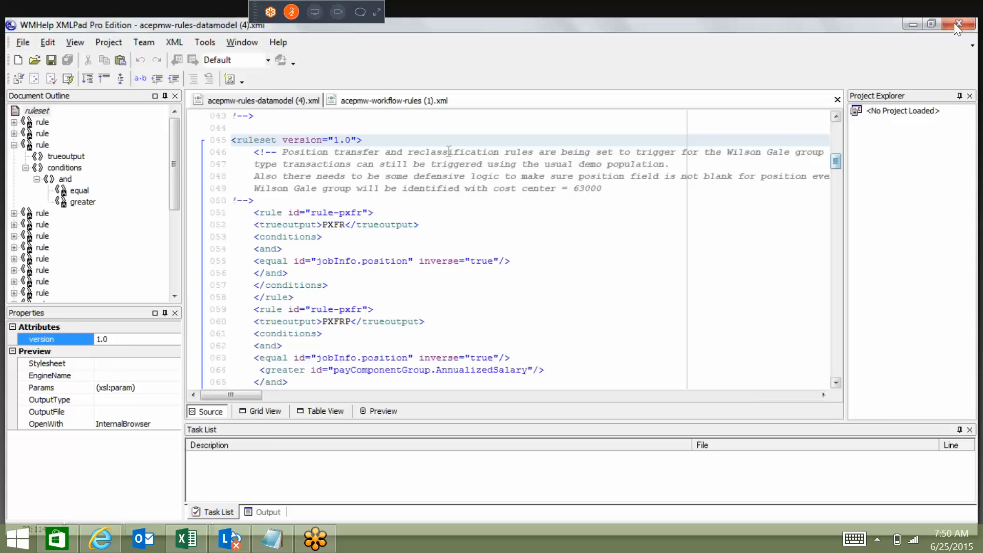
Inspect the CWC output and its event-reason conditions in acepmw-workflow-rules (1).xml.
{"action": "left_click", "coordinate": [376, 103]}
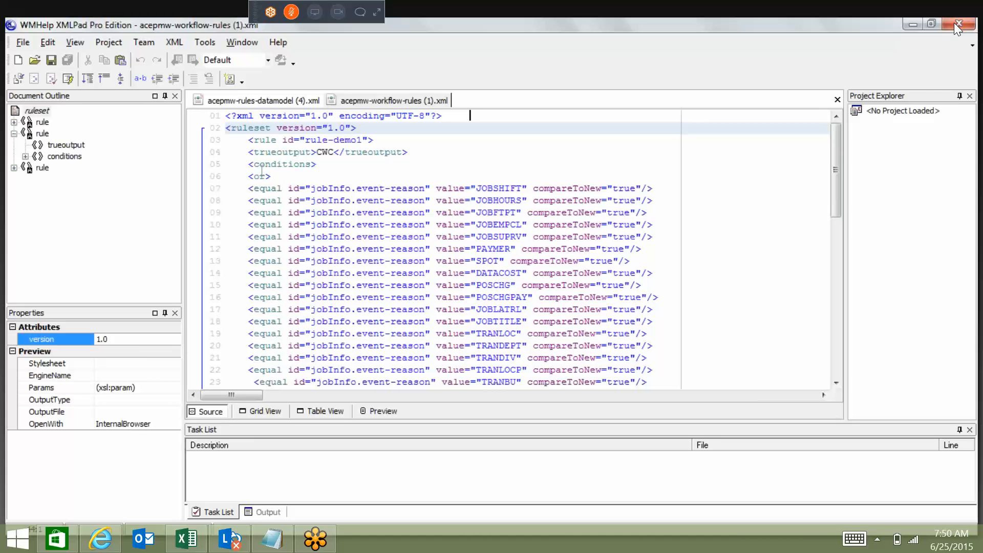
{"action": "left_click", "coordinate": [332, 152]}
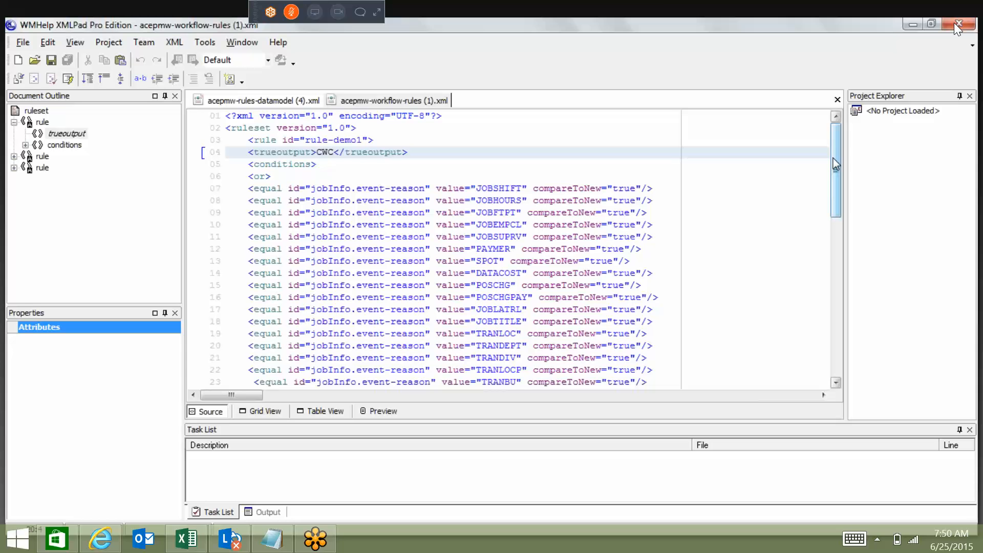
{"action": "left_click_drag", "start_coordinate": [835, 159], "coordinate": [834, 164]}
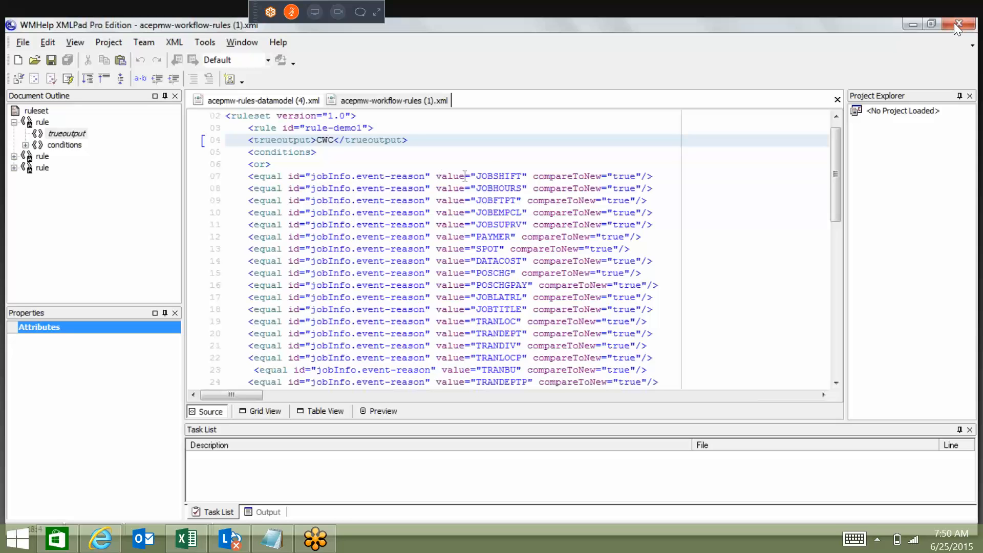
Compare the PXFR and PXFRP outputs in acepmw-rules-datamodel (4).xml with the JOBSHIFT event-reason value in acepmw-workflow-rules (1).xml.
{"action": "left_click", "coordinate": [293, 101]}
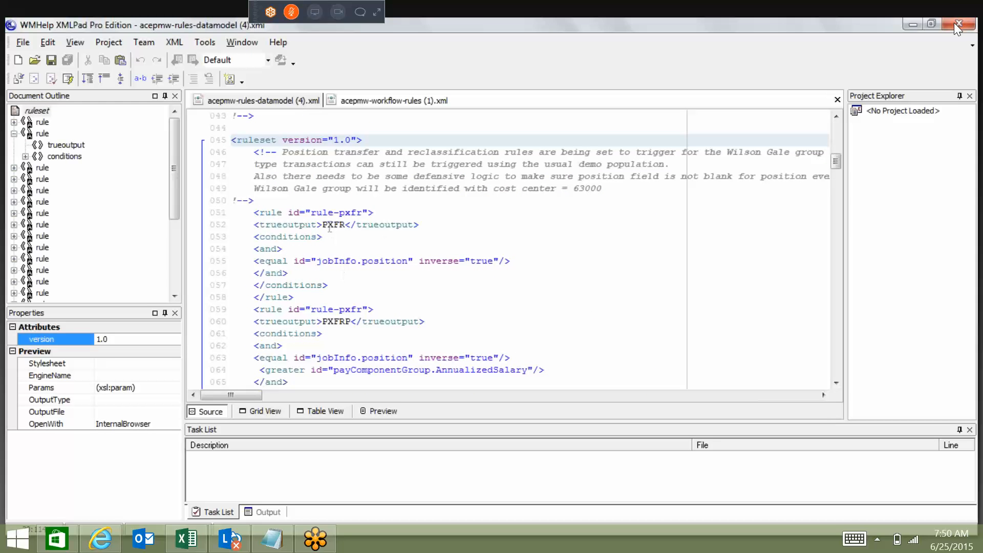
{"action": "left_click_drag", "start_coordinate": [323, 225], "coordinate": [347, 225]}
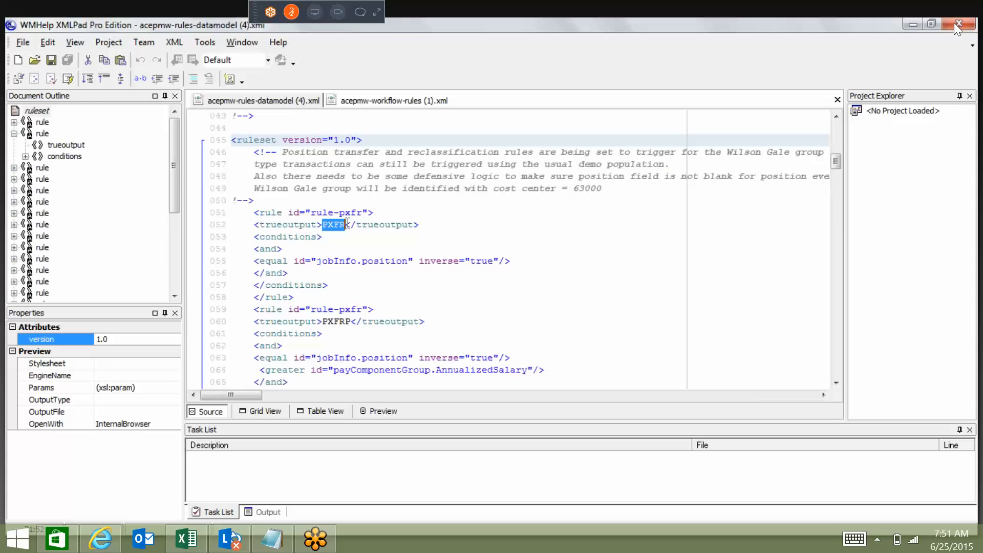
{"action": "left_click_drag", "start_coordinate": [322, 322], "coordinate": [346, 321]}
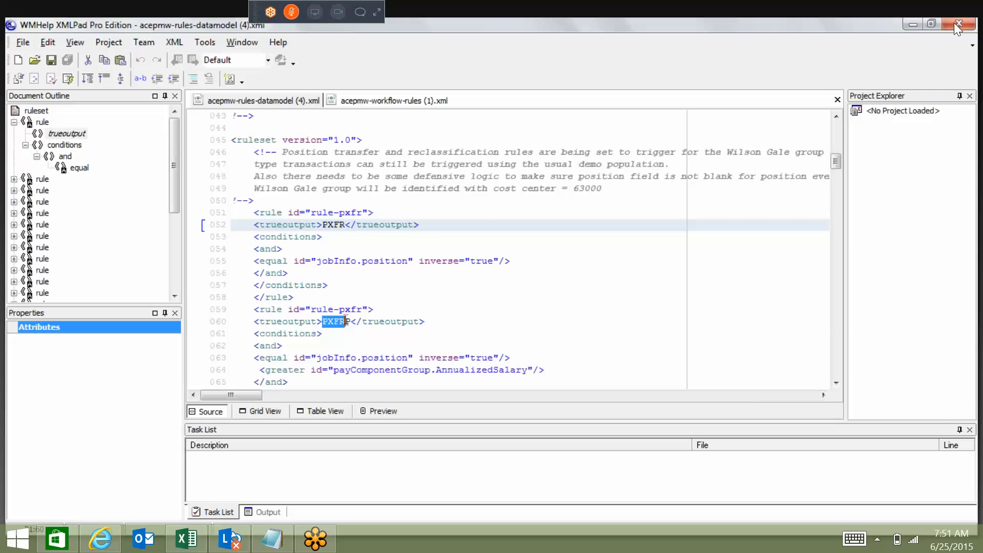
{"action": "left_click_drag", "start_coordinate": [346, 225], "coordinate": [322, 225]}
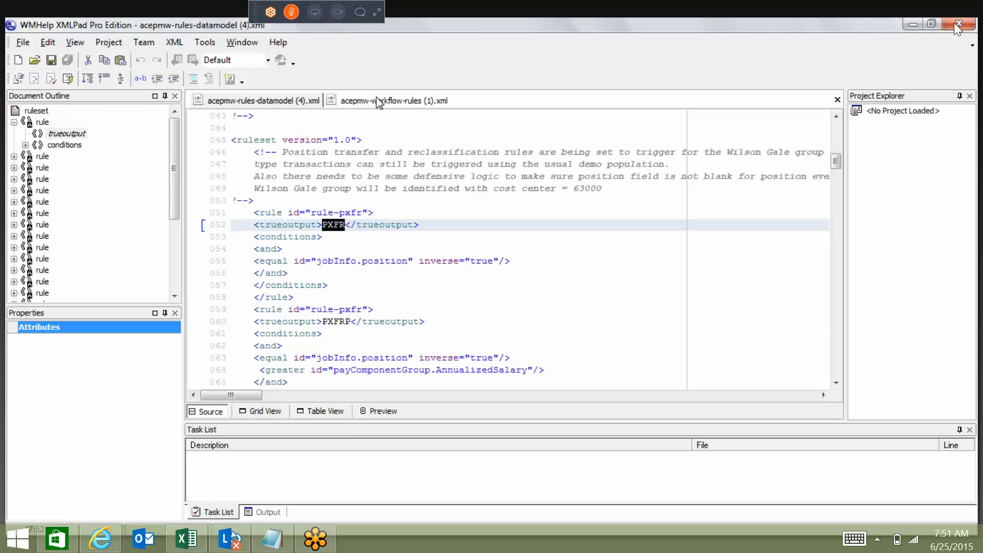
{"action": "left_click", "coordinate": [380, 101]}
{"action": "left_click_drag", "start_coordinate": [470, 176], "coordinate": [529, 177]}
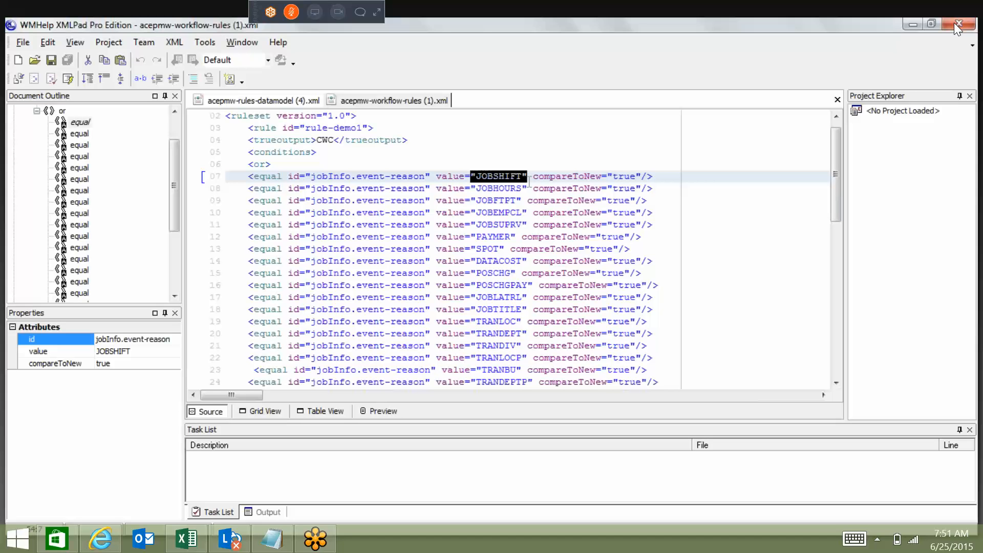
Recheck the PXFR output against the workflow-rule event reasons, and switch to SuccessFactors' Manage Organization, Pay and Job Structures page.
{"action": "left_click", "coordinate": [257, 100]}
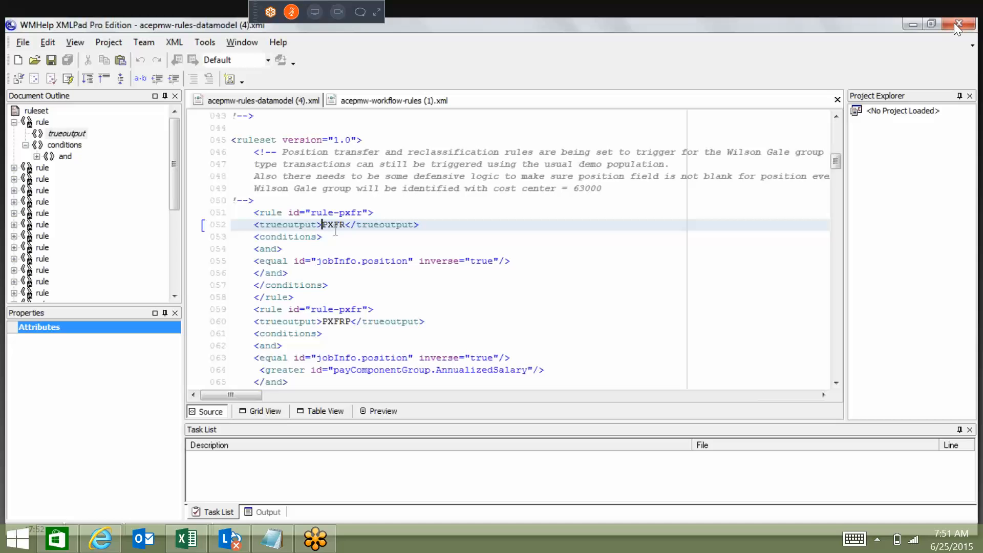
{"action": "left_click", "coordinate": [376, 103]}
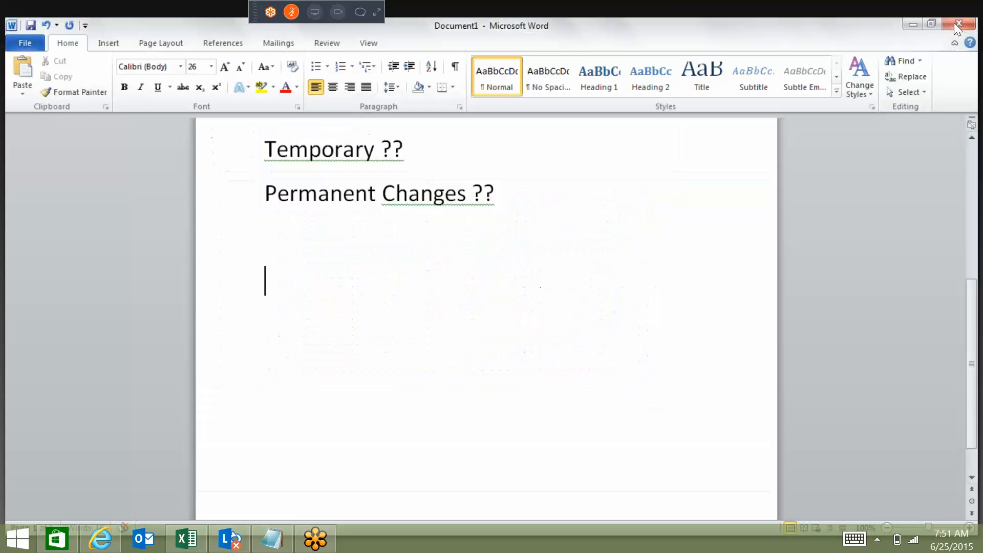
{"action": "left_click", "coordinate": [959, 25]}
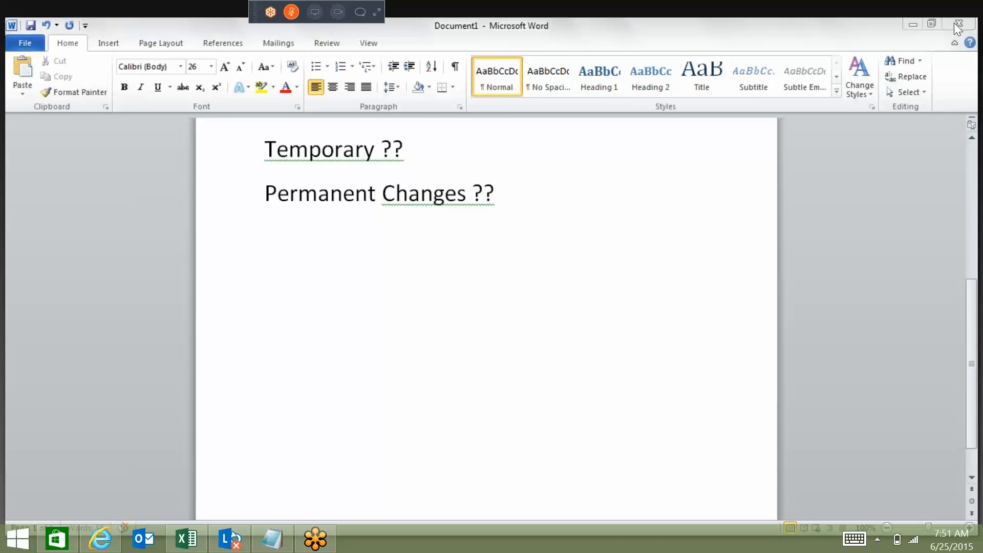
{"action": "left_click", "coordinate": [958, 26]}
{"action": "type", "text": "Workfl"}
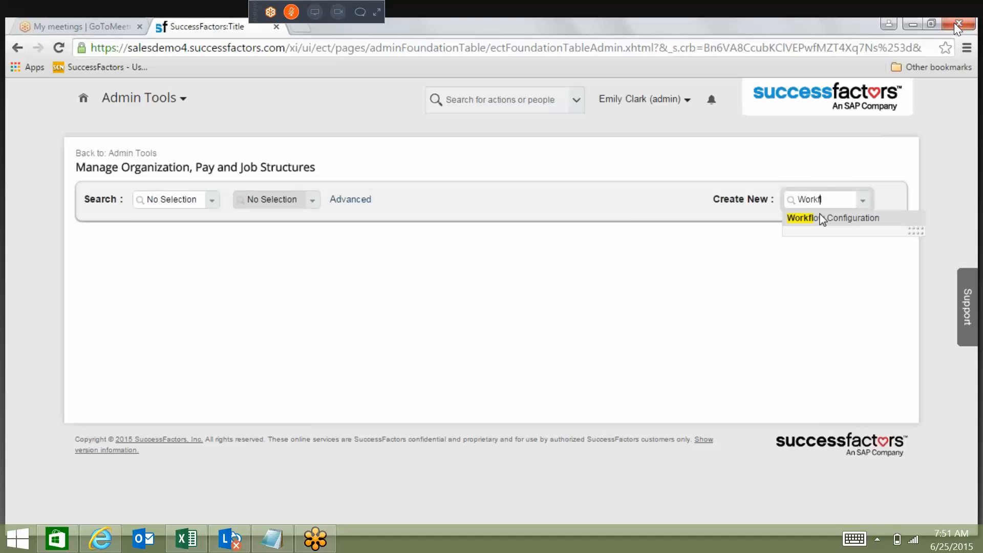
{"action": "left_click", "coordinate": [822, 218]}
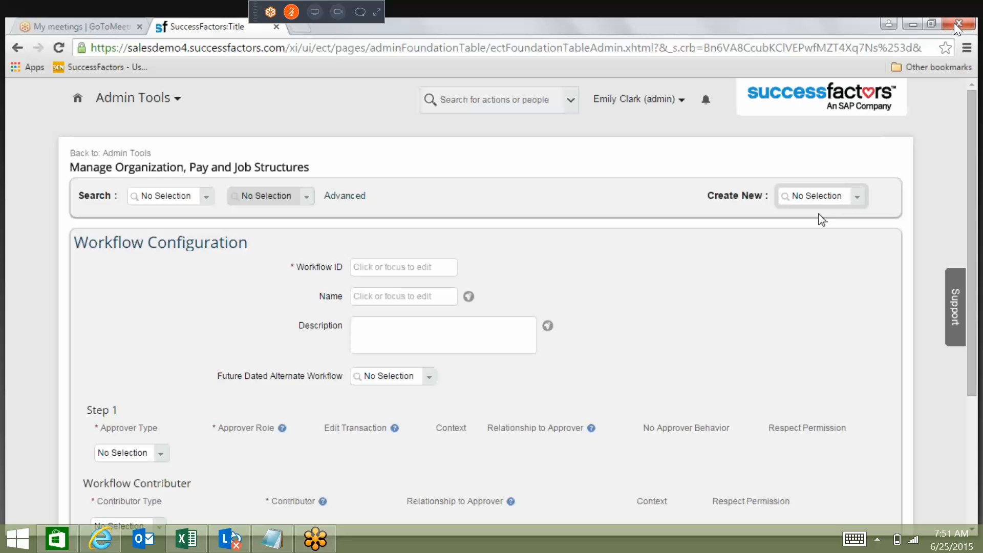
{"action": "left_click", "coordinate": [419, 273]}
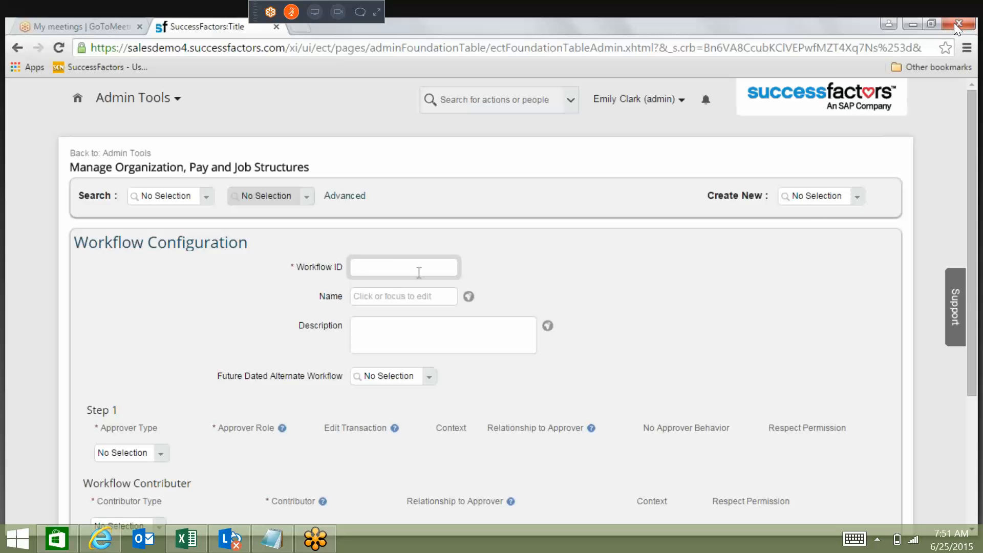
{"action": "type", "text": "P"}
{"action": "key", "text": "BackSpace"}
{"action": "type", "text": "PXFR_WKFLOW"}
{"action": "left_click", "coordinate": [383, 303]}
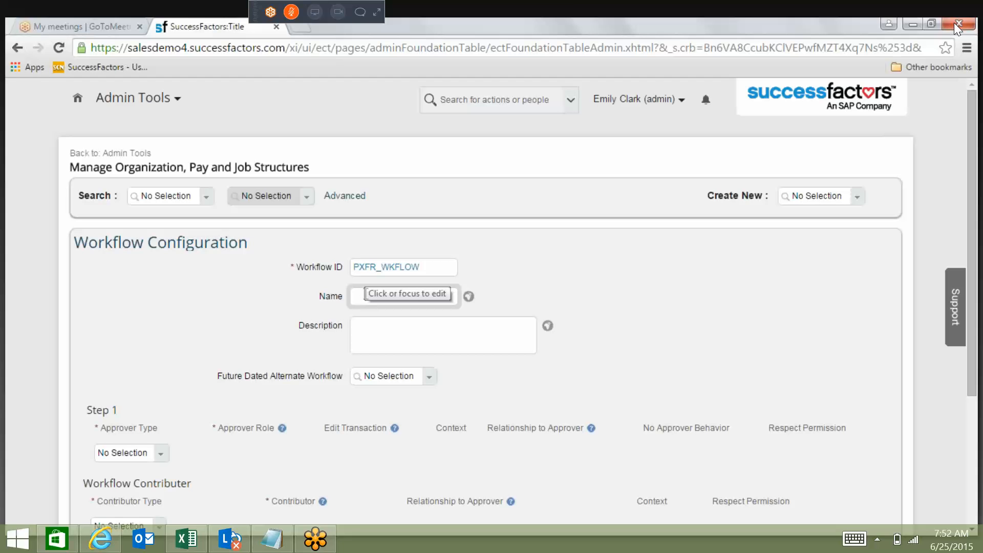
{"action": "type", "text": "Position Wo"}
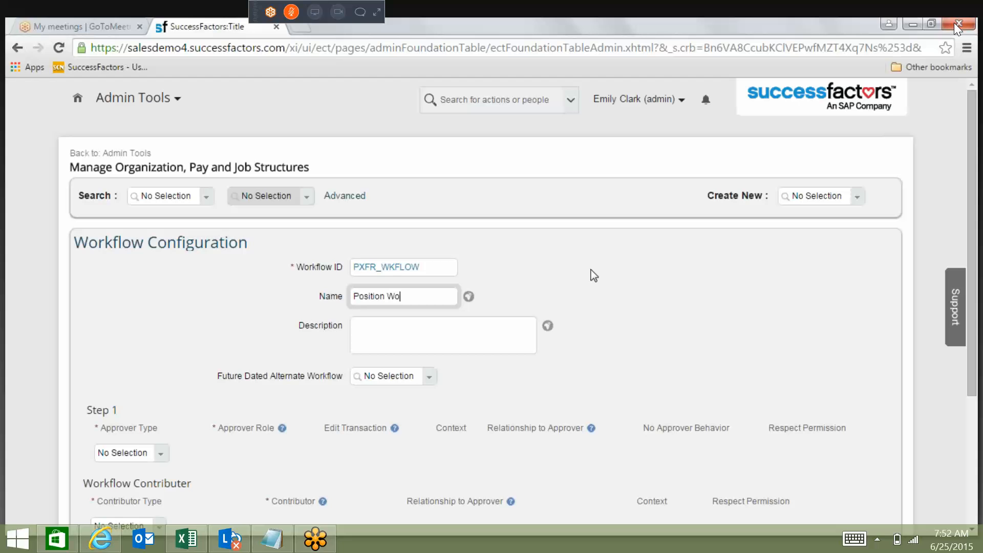
{"action": "type", "text": "rkflow"}
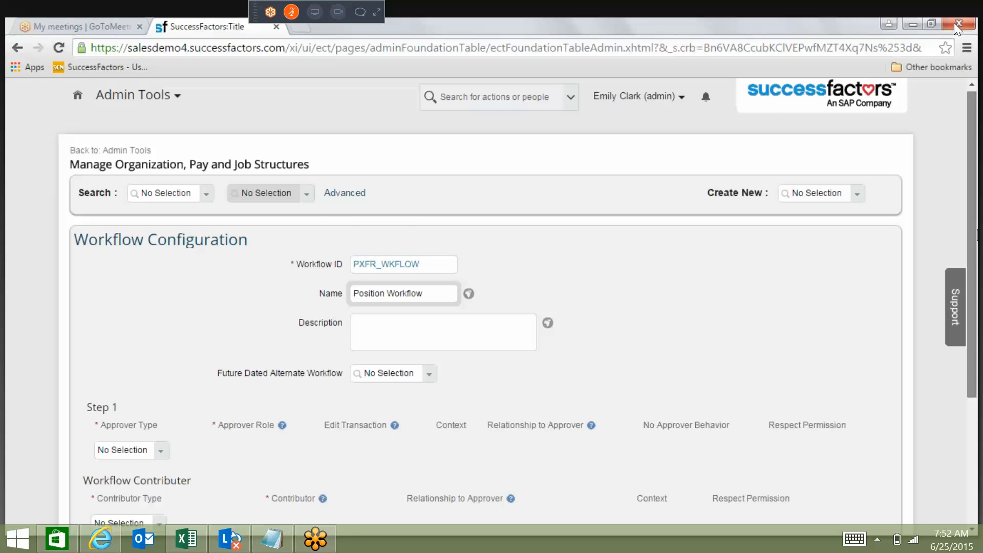
{"action": "scroll", "coordinate": [957, 28], "scroll_direction": "down", "scroll_amount": 2}
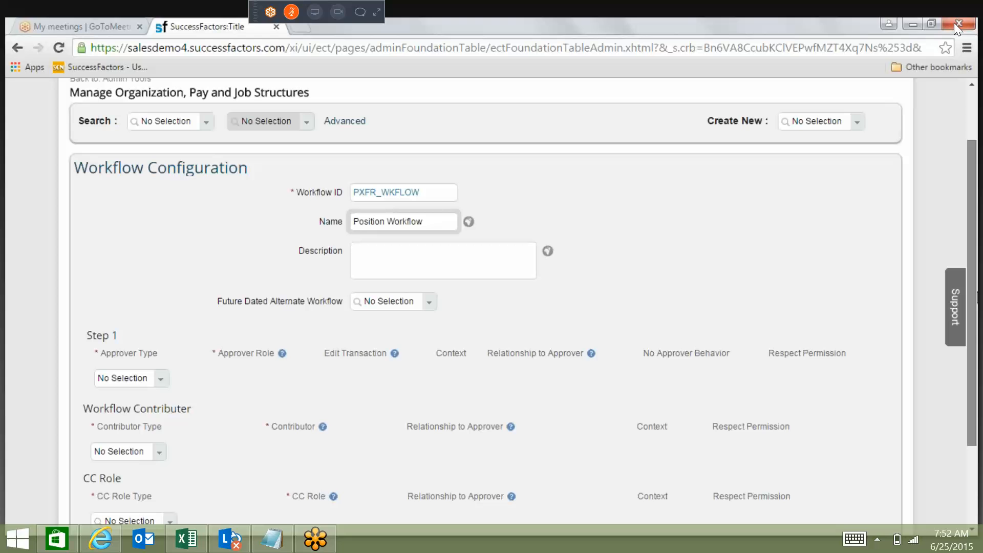
{"action": "scroll", "coordinate": [167, 280], "scroll_direction": "down", "scroll_amount": 2}
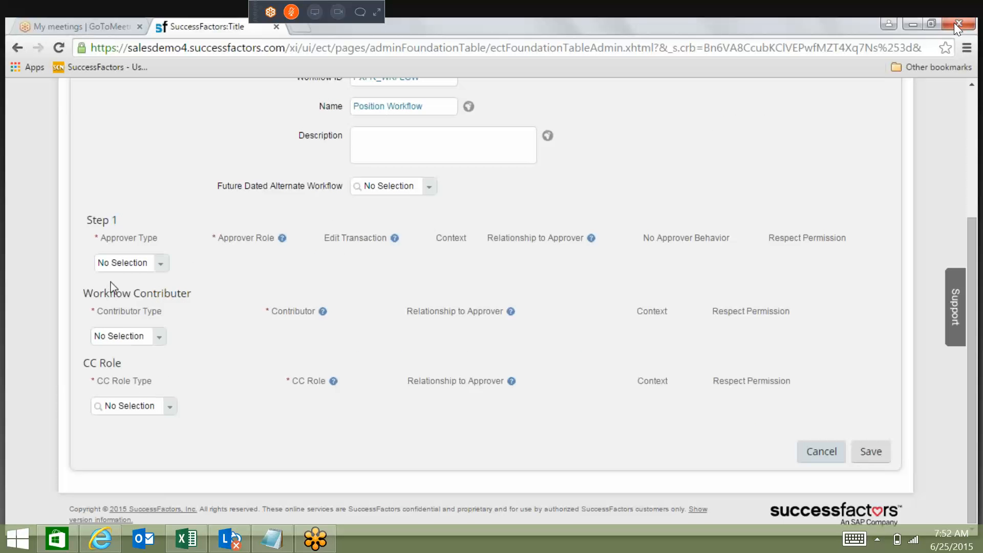
{"action": "left_click", "coordinate": [154, 238]}
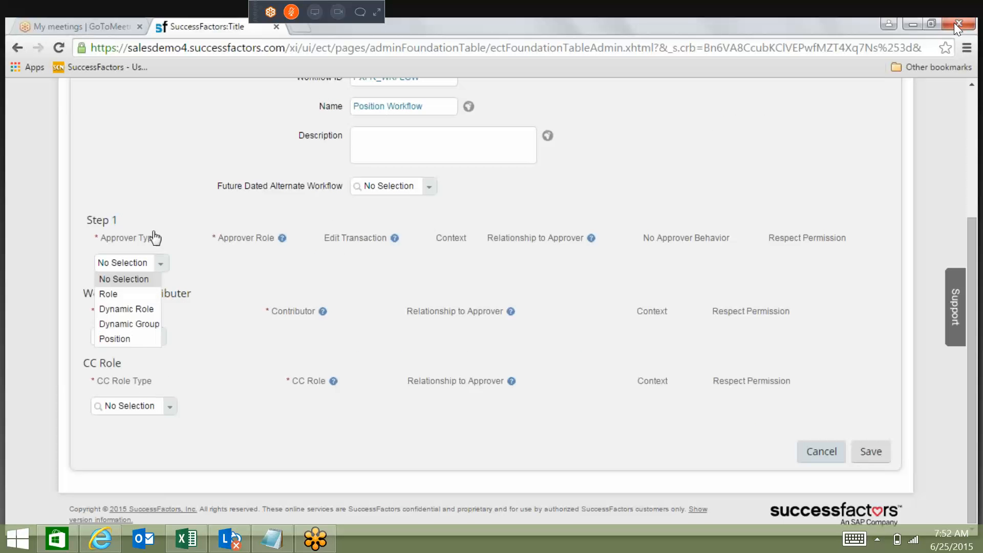
{"action": "left_click", "coordinate": [148, 295]}
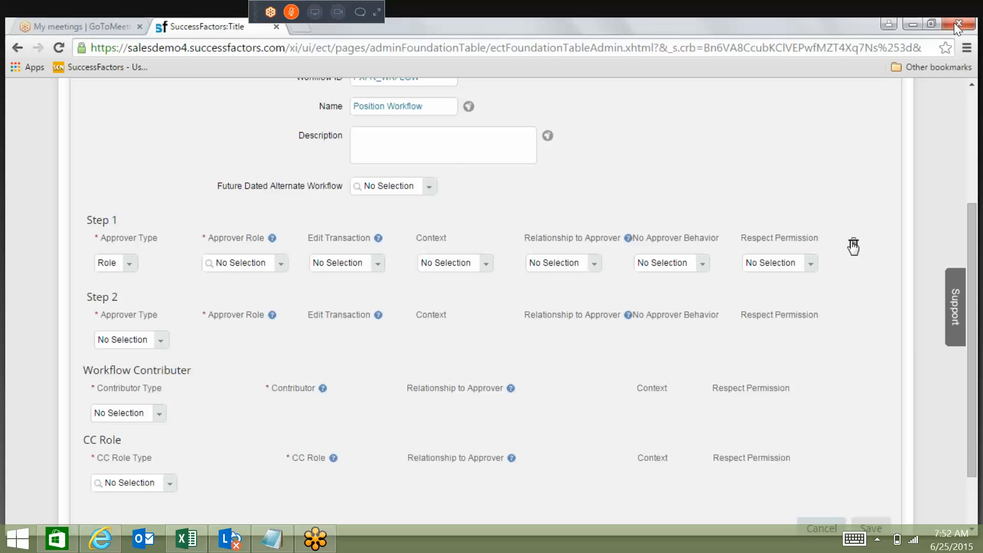
{"action": "left_click", "coordinate": [852, 244]}
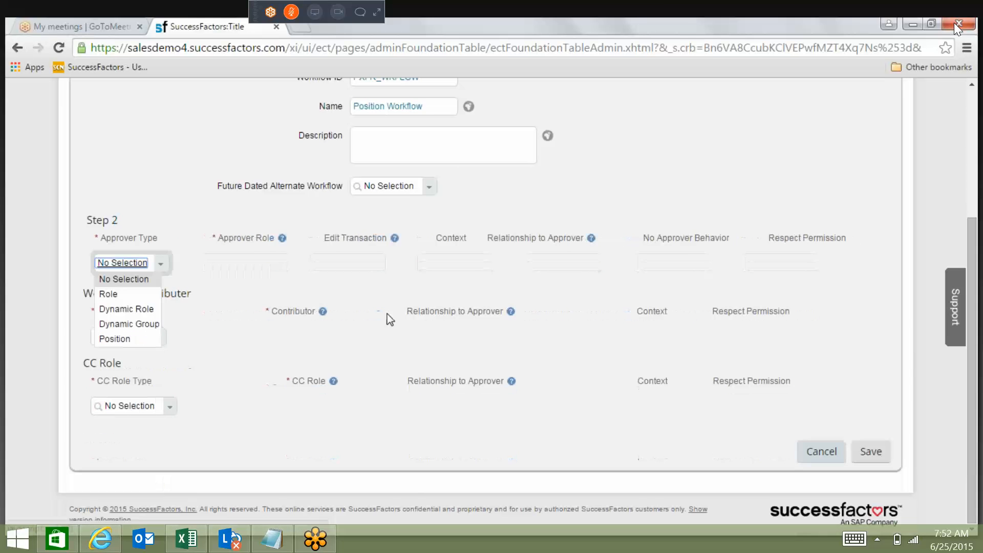
{"action": "left_click", "coordinate": [822, 451]}
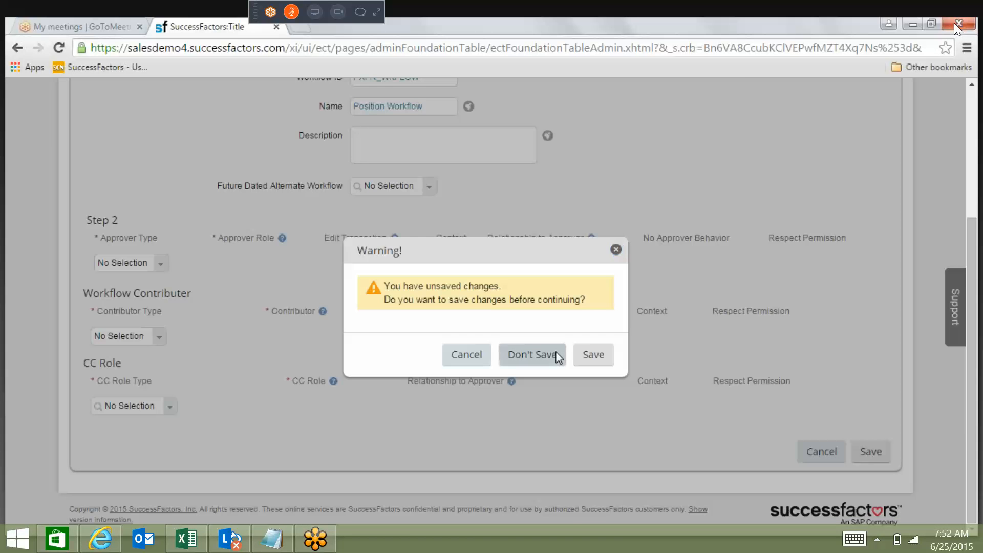
{"action": "left_click", "coordinate": [555, 353]}
Create a new Workflow Configuration with Workflow ID PXFR_WKFLW and the name Position Workflow.
{"action": "type", "text": "workf"}
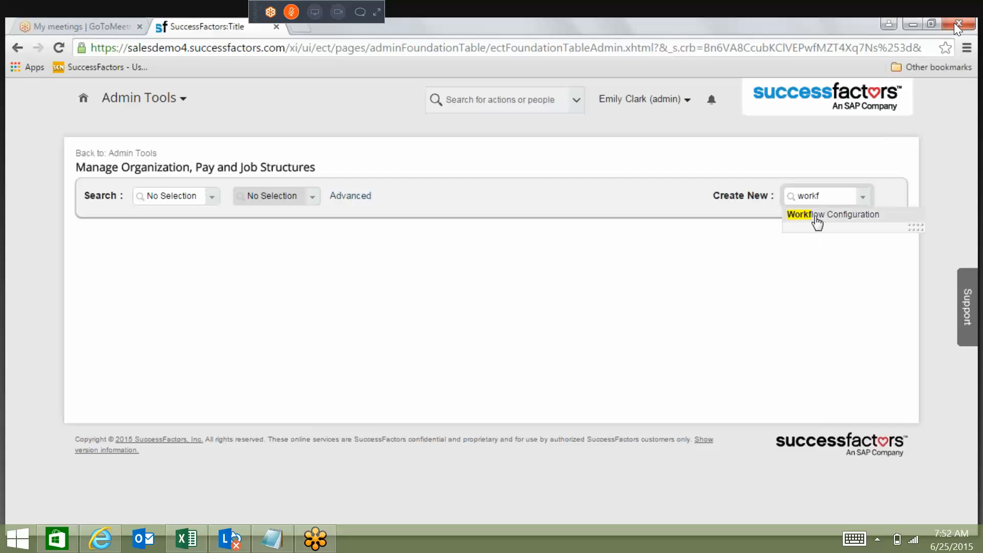
{"action": "left_click", "coordinate": [818, 215]}
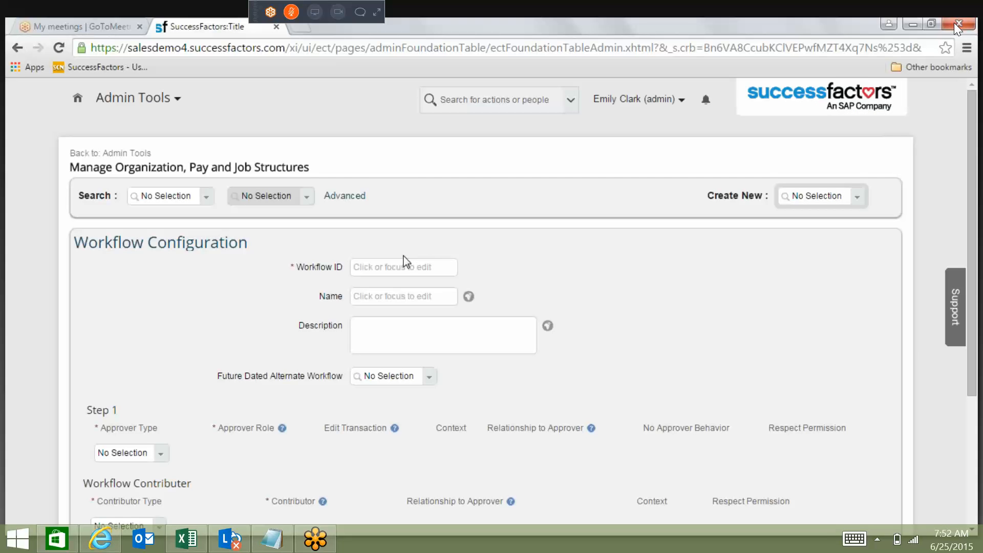
{"action": "left_click", "coordinate": [396, 265]}
{"action": "key", "text": "ctrl+v"}
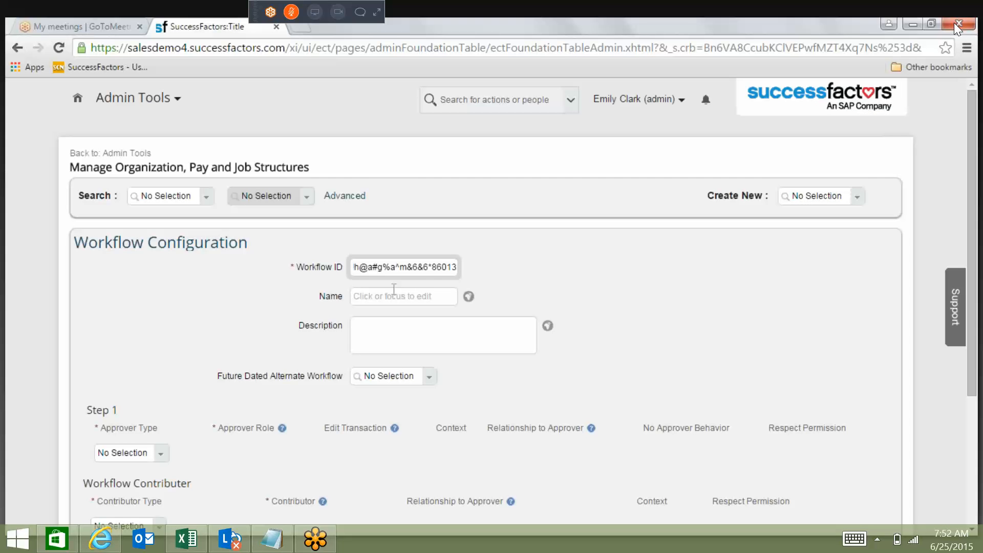
{"action": "key", "text": "ctrl+z"}
{"action": "type", "text": "PXFR_w"}
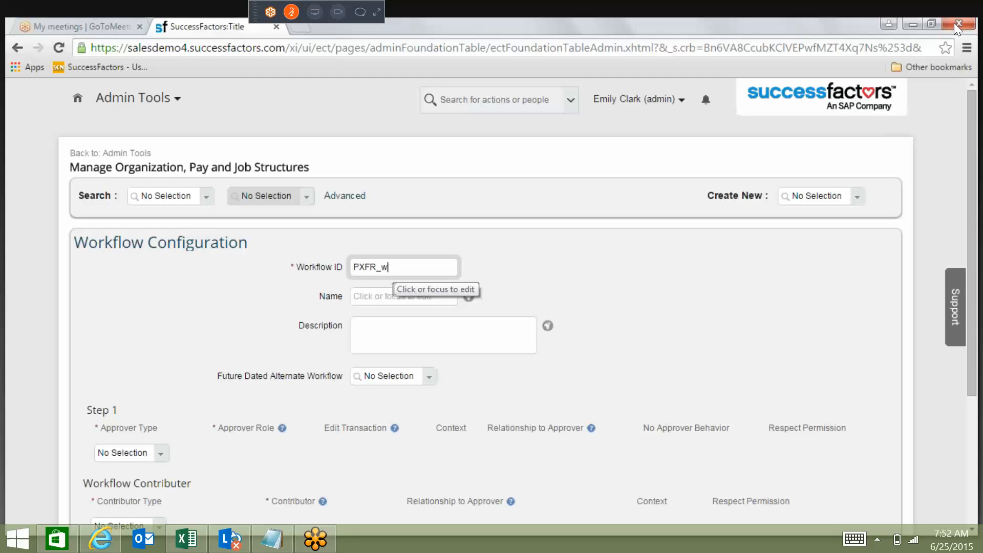
{"action": "key", "text": "BackSpace"}
{"action": "type", "text": "WKFLW"}
{"action": "key", "text": "Tab"}
{"action": "type", "text": "Position Workflow"}
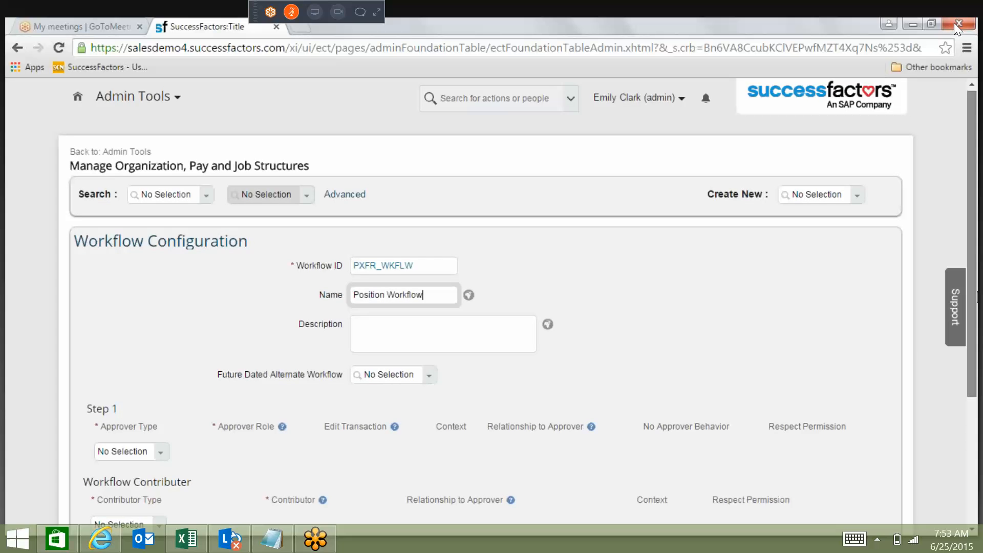
Review the approver type options of Step 1 and the Workflow Contributer section.
{"action": "scroll", "coordinate": [164, 264], "scroll_direction": "down", "scroll_amount": 4}
{"action": "left_click", "coordinate": [164, 265]}
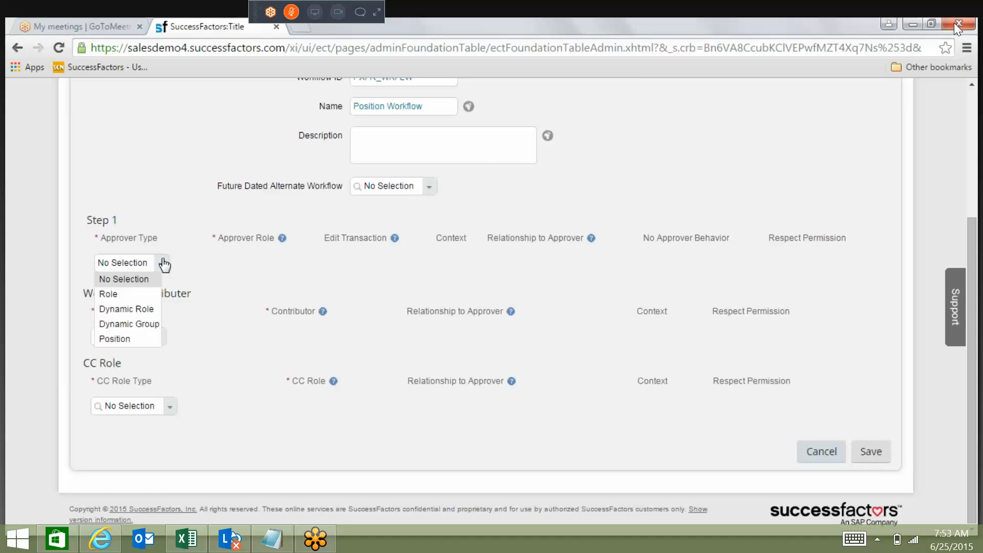
{"action": "left_click", "coordinate": [186, 261]}
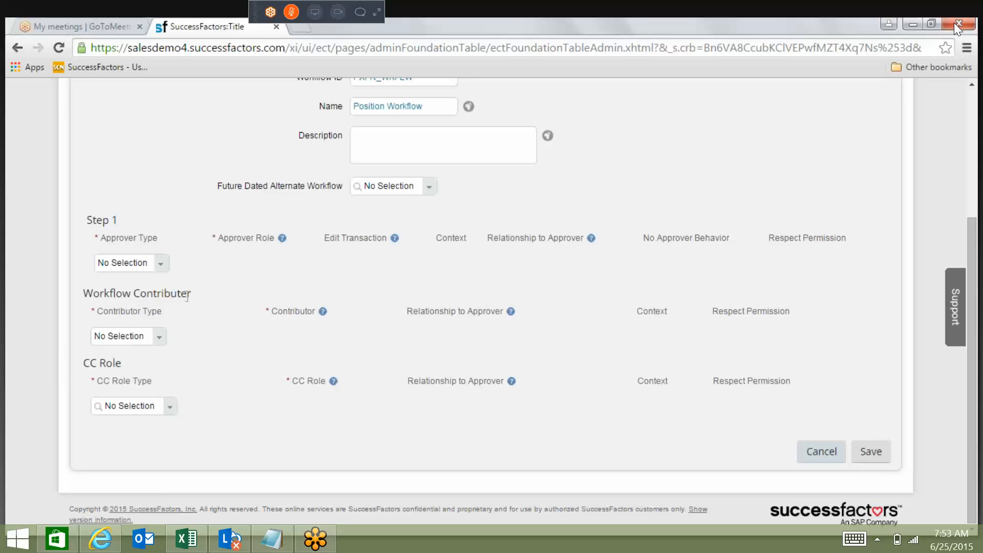
{"action": "left_click_drag", "start_coordinate": [187, 296], "coordinate": [88, 285]}
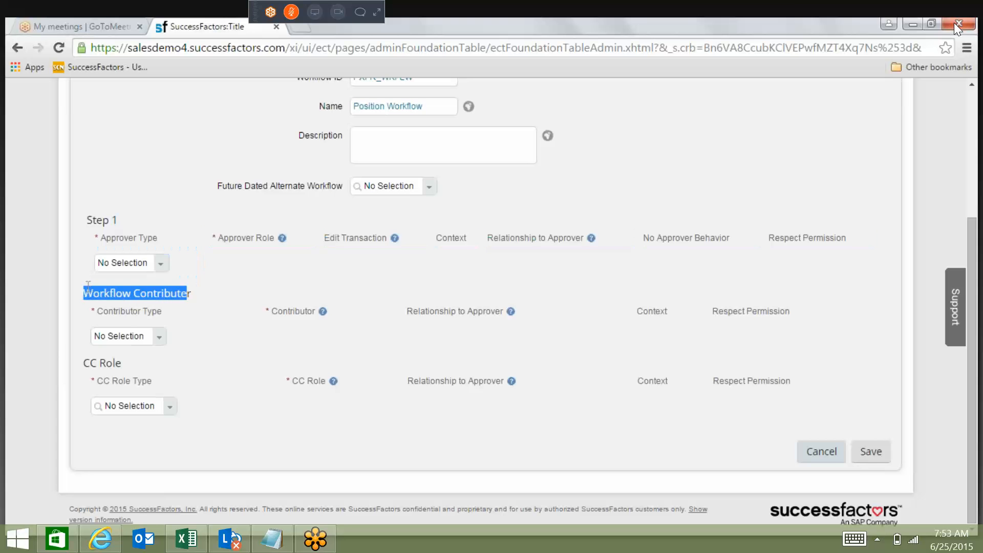
{"action": "left_click", "coordinate": [197, 312]}
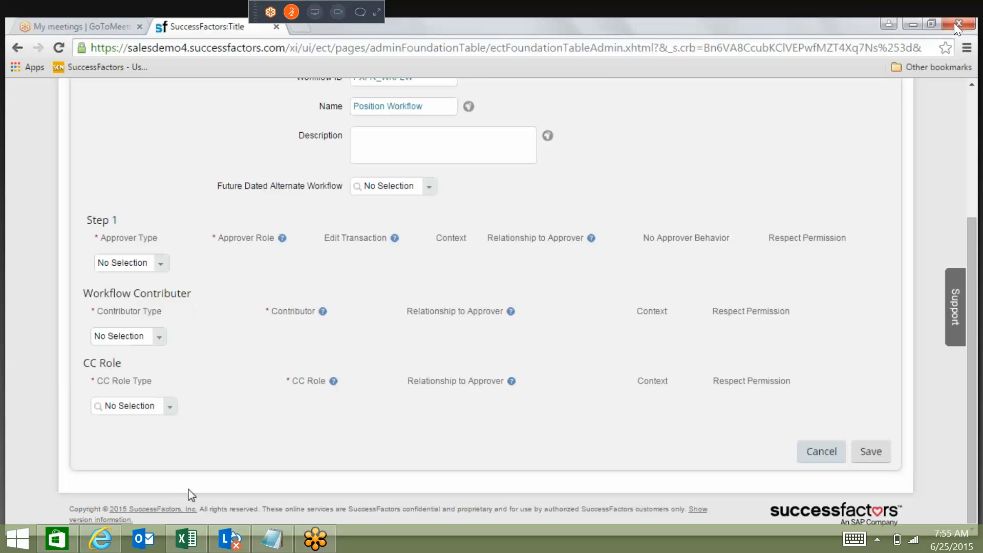
Set Step 1's approver type to Role and its approver role to Manager.
{"action": "left_click", "coordinate": [164, 263]}
{"action": "left_click", "coordinate": [135, 296]}
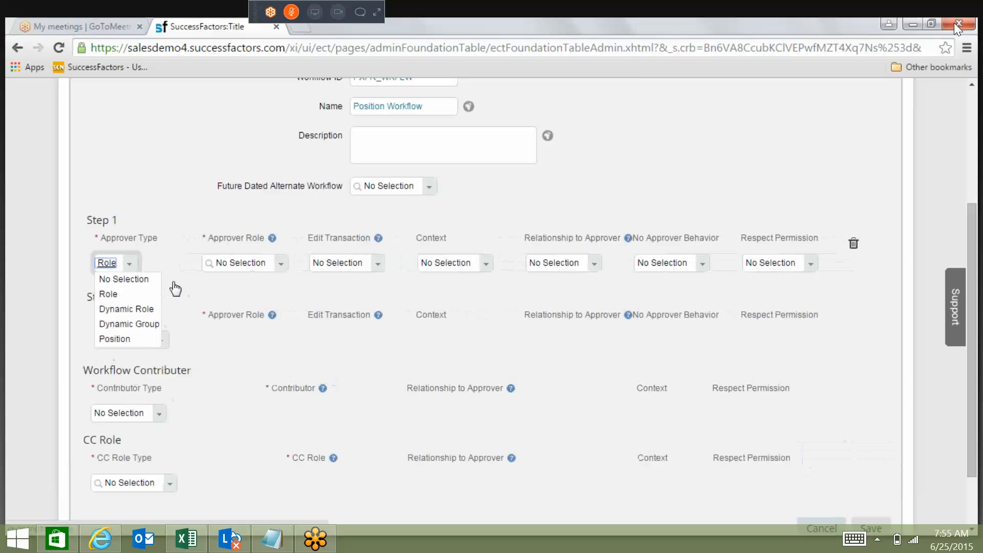
{"action": "left_click", "coordinate": [260, 264]}
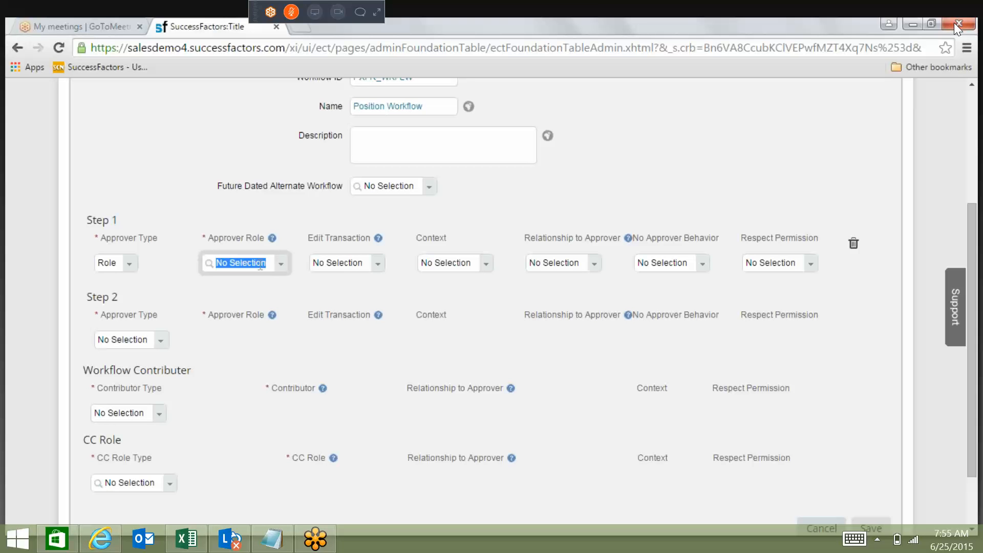
{"action": "type", "text": "ma"}
{"action": "left_click", "coordinate": [254, 281]}
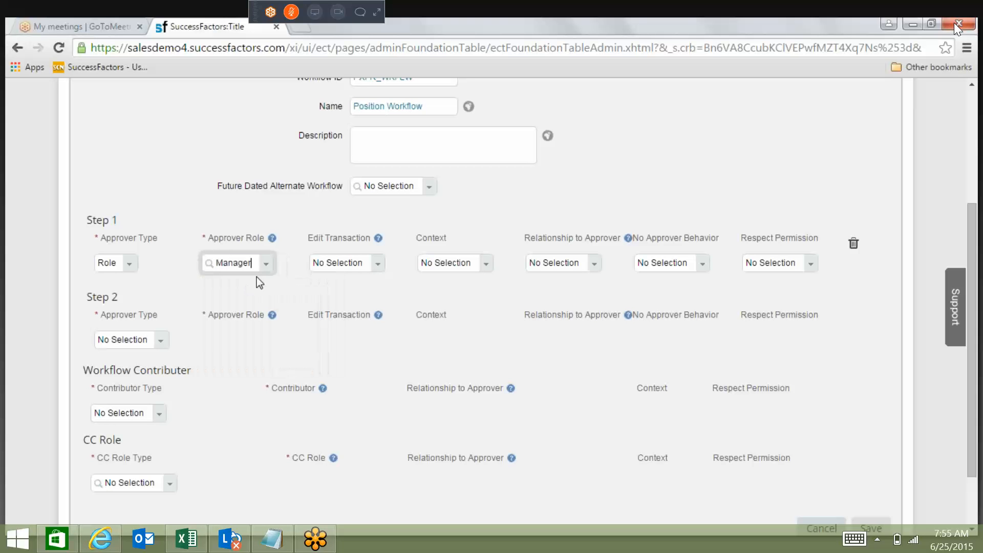
Look through the available approver roles for Step 1, keeping Manager selected.
{"action": "left_click", "coordinate": [267, 264]}
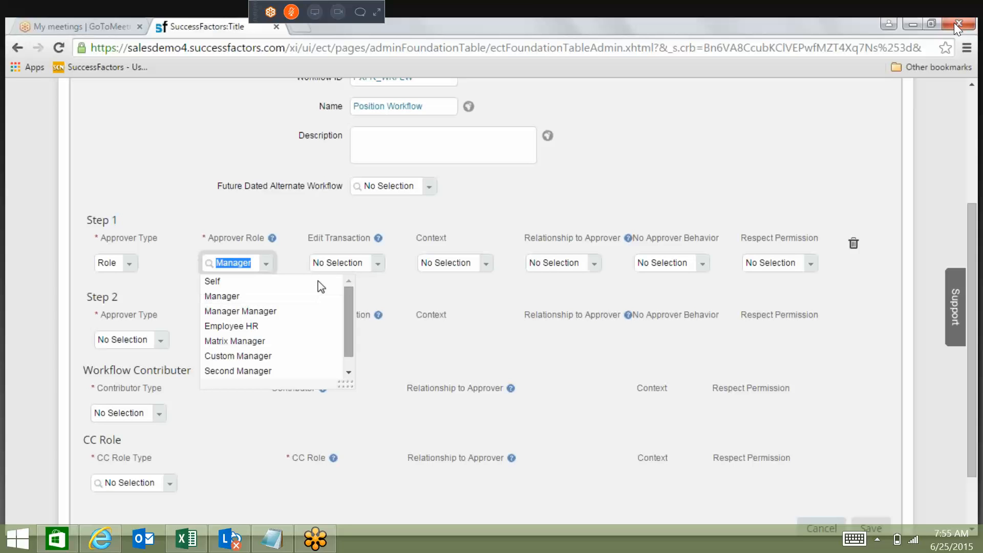
{"action": "scroll", "coordinate": [355, 326], "scroll_direction": "down", "scroll_amount": 1}
{"action": "scroll", "coordinate": [356, 326], "scroll_direction": "down", "scroll_amount": 1}
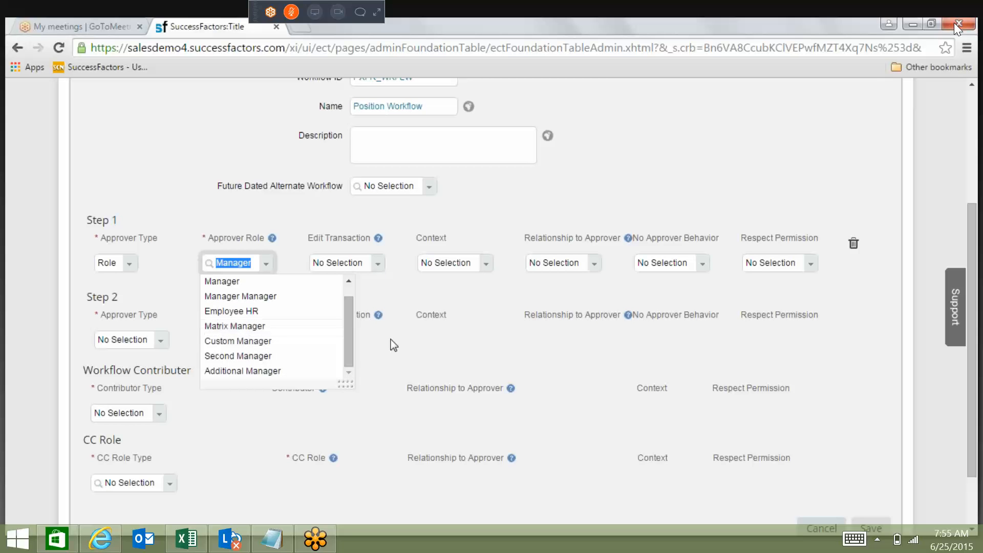
{"action": "left_click", "coordinate": [389, 303]}
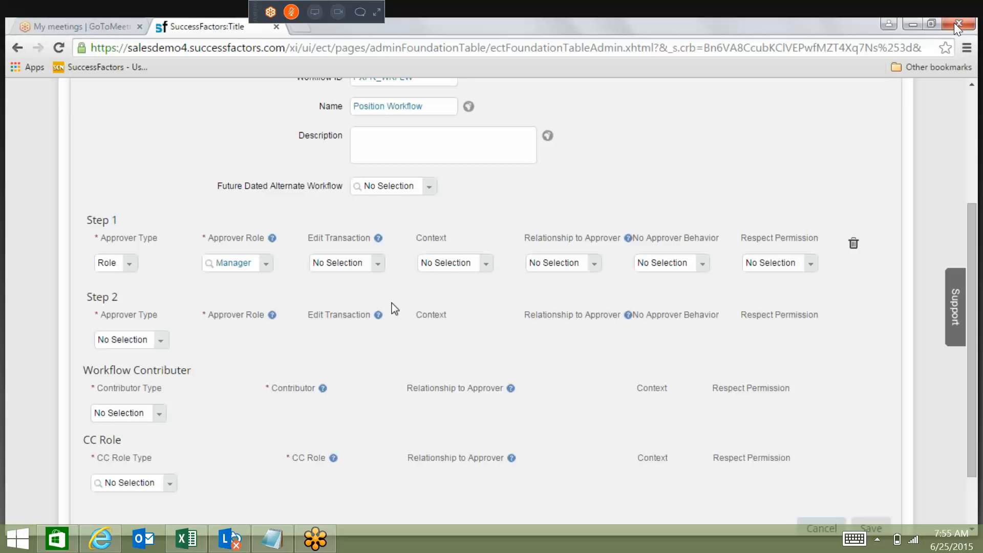
Set Step 1's Edit Transaction to the Edit with Route option, and compare the Source and Target contexts, choosing Target.
{"action": "left_click", "coordinate": [385, 266]}
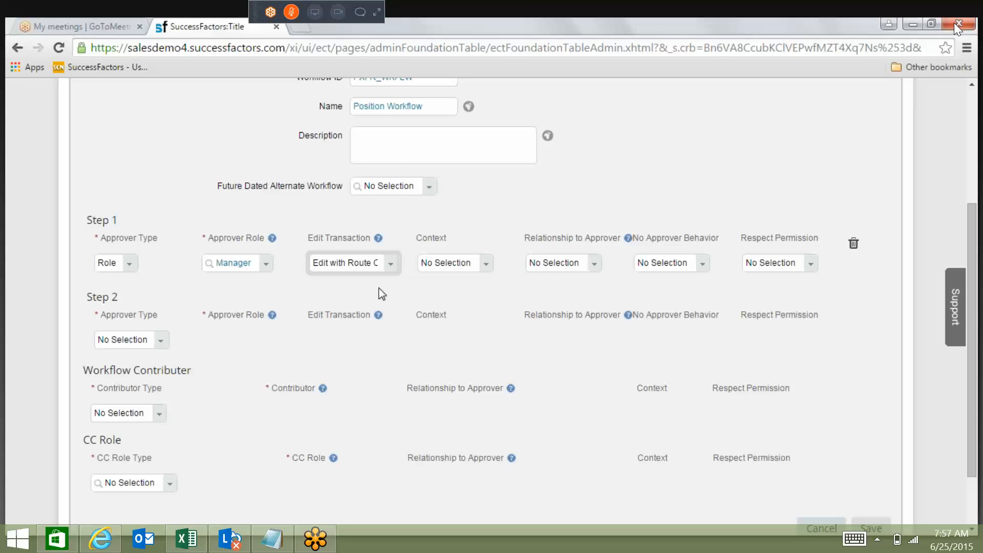
{"action": "left_click", "coordinate": [484, 263]}
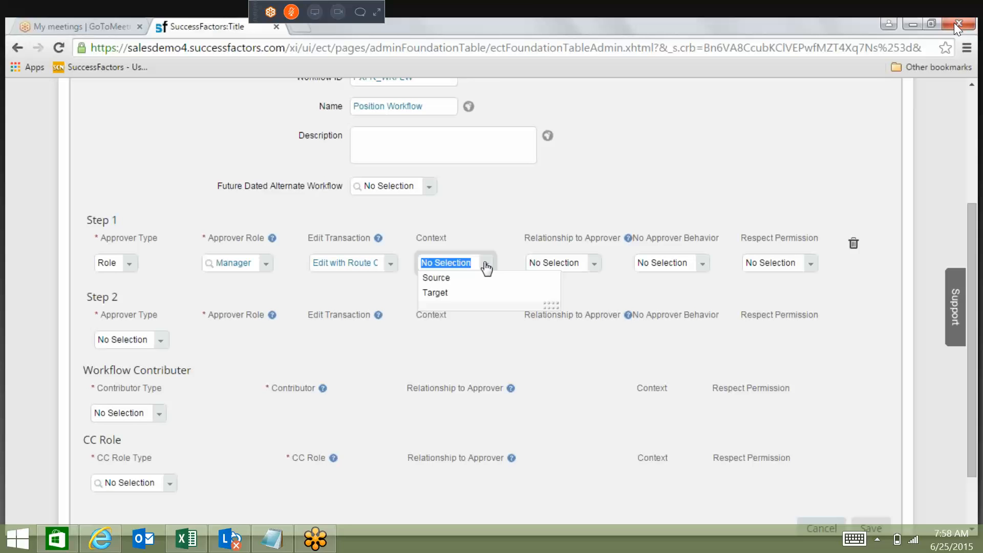
{"action": "left_click", "coordinate": [460, 280]}
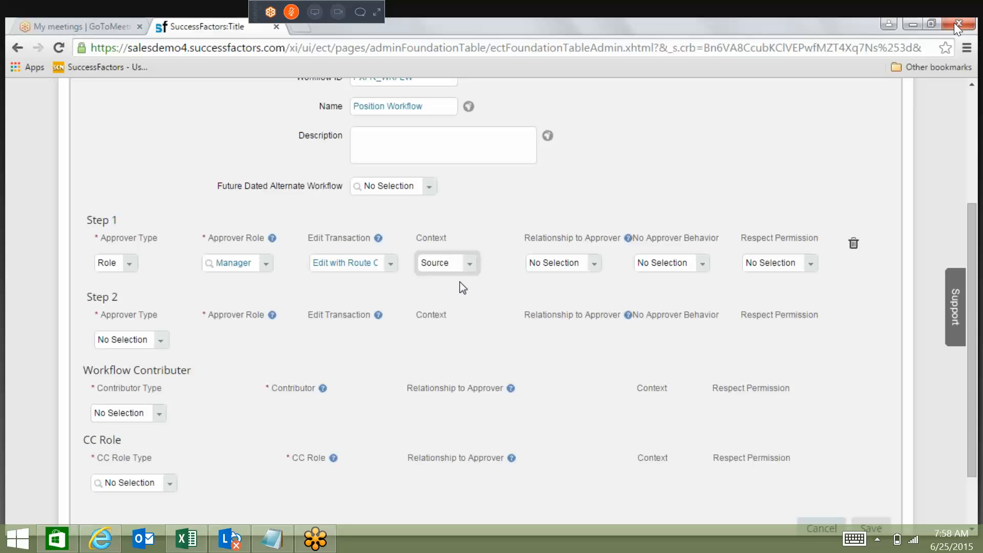
{"action": "left_click", "coordinate": [469, 265]}
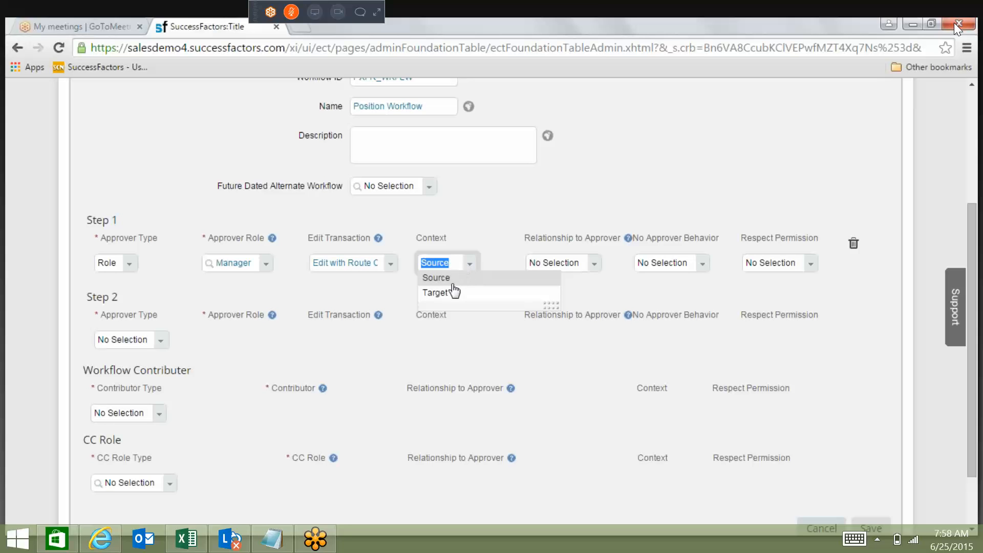
{"action": "left_click", "coordinate": [453, 293]}
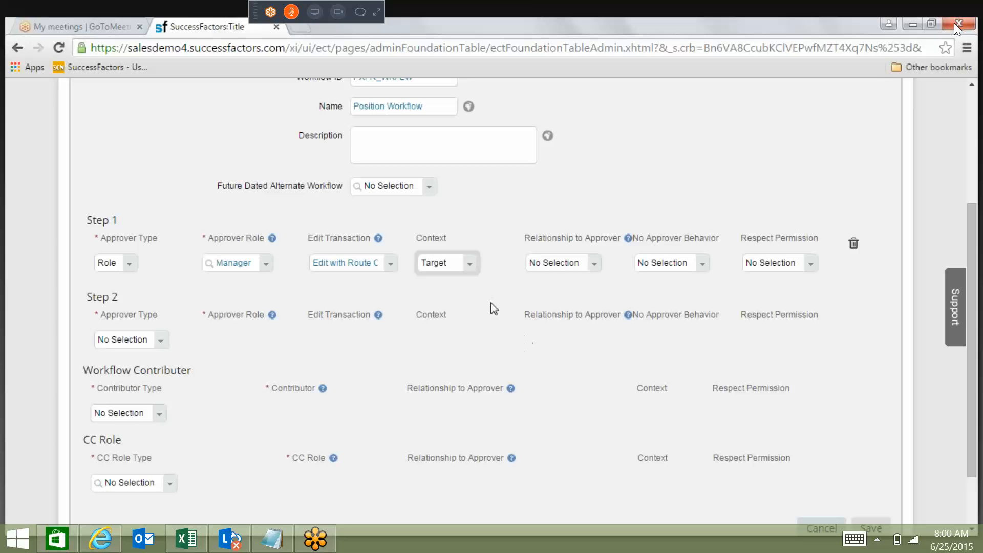
Change the context of Step 1 to Source.
{"action": "left_click", "coordinate": [469, 264]}
{"action": "left_click", "coordinate": [453, 279]}
Configure Step 2 with approver type Role, approver role Manager, Edit Transaction set to Edit with Route Change, and context Target.
{"action": "left_click", "coordinate": [159, 342]}
{"action": "left_click", "coordinate": [108, 371]}
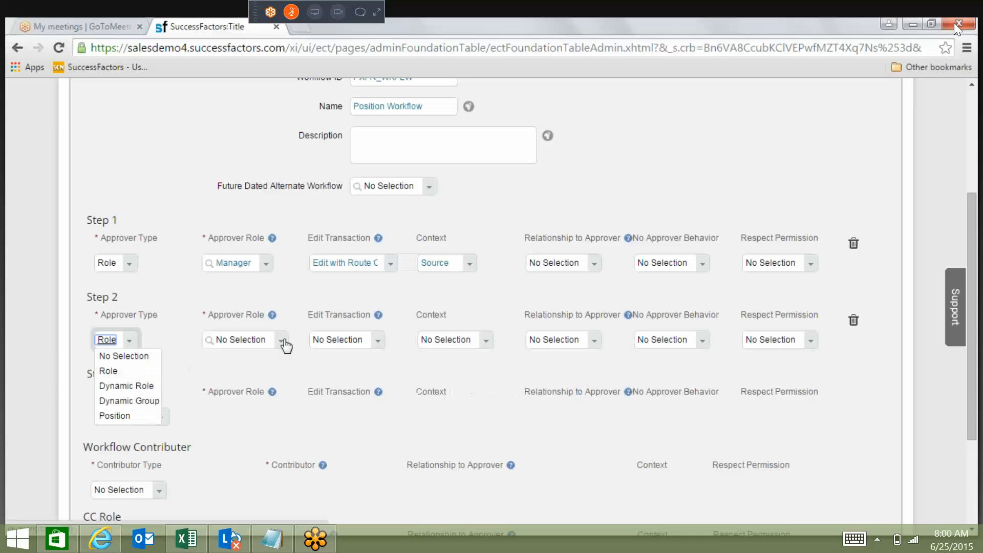
{"action": "left_click", "coordinate": [282, 341]}
{"action": "left_click", "coordinate": [305, 359]}
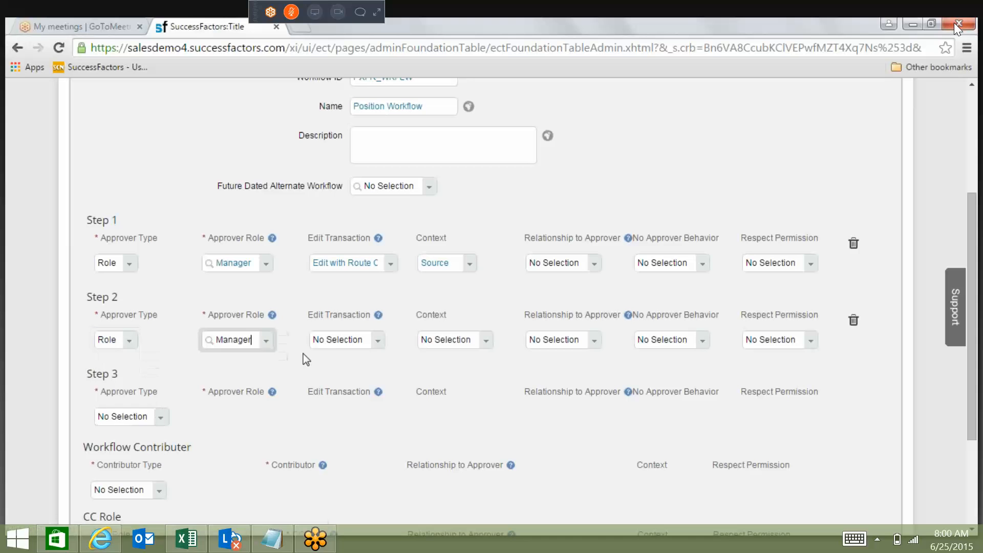
{"action": "left_click", "coordinate": [486, 340]}
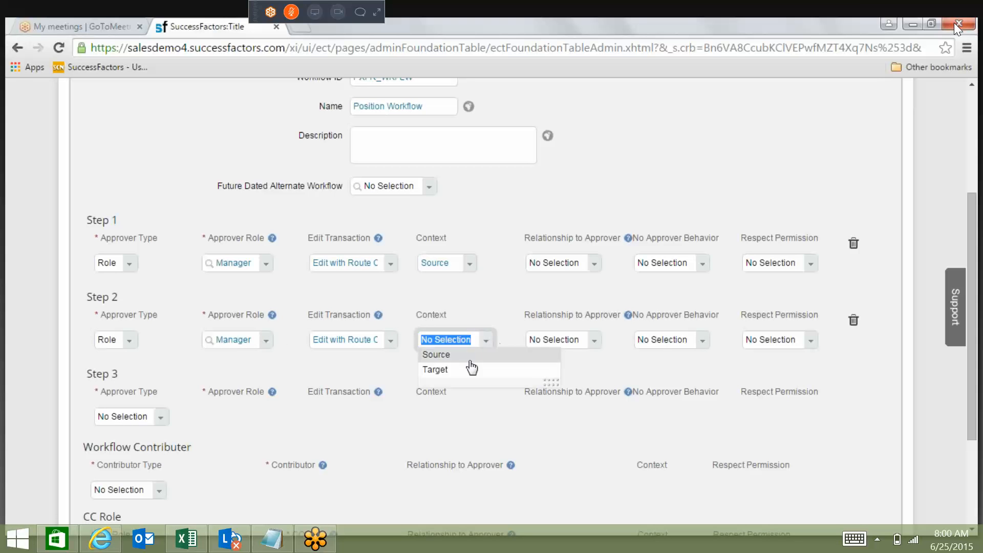
{"action": "left_click", "coordinate": [463, 369]}
{"action": "left_click", "coordinate": [493, 300]}
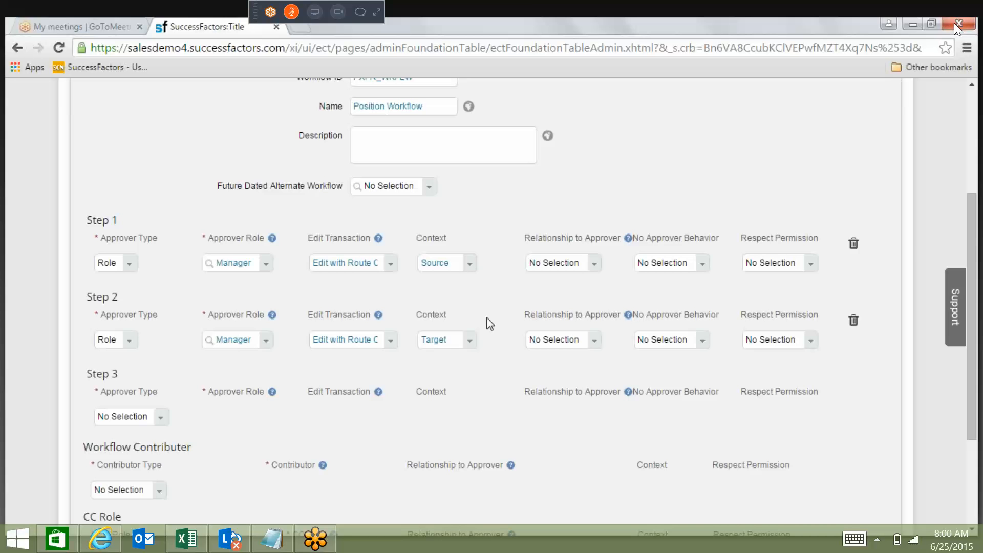
Set Step 3's approver type to Role and look through its available approver roles without choosing one.
{"action": "left_click", "coordinate": [160, 419]}
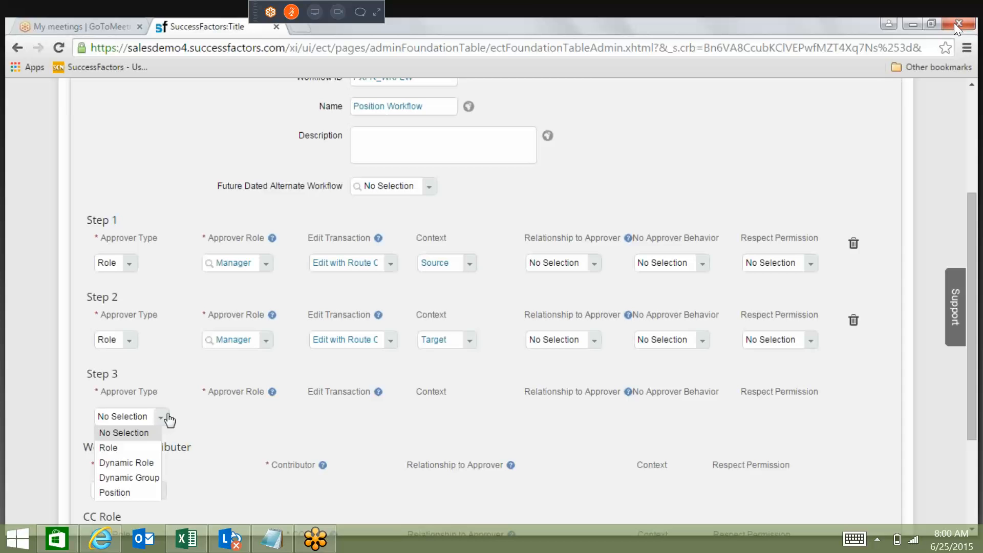
{"action": "left_click", "coordinate": [142, 449]}
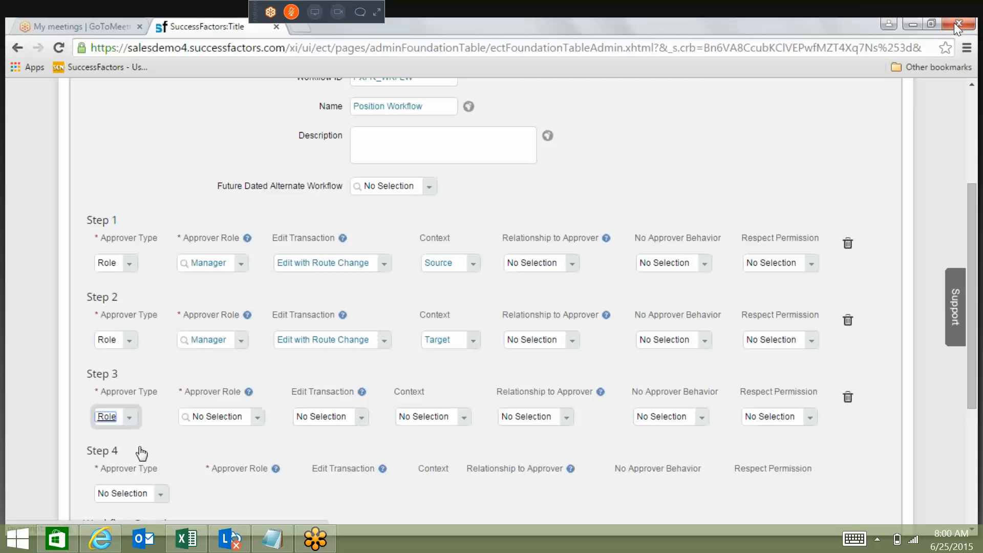
{"action": "left_click", "coordinate": [275, 425]}
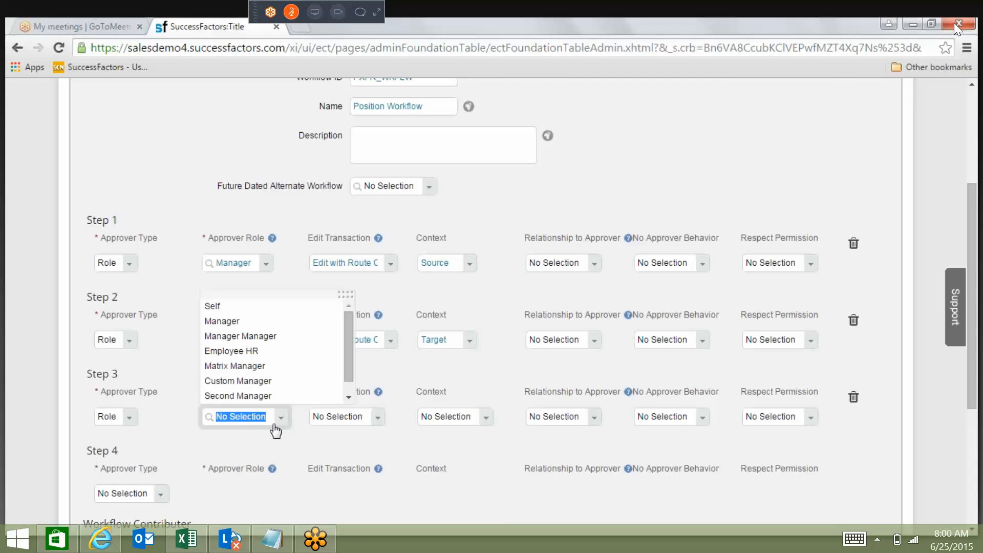
{"action": "mouse_move", "coordinate": [349, 349]}
{"action": "left_mouse_down"}
{"action": "mouse_move", "coordinate": [349, 361]}
{"action": "mouse_move", "coordinate": [351, 353]}
{"action": "left_mouse_up"}
{"action": "left_click_drag", "start_coordinate": [498, 285], "coordinate": [477, 352]}
{"action": "left_click", "coordinate": [490, 354]}
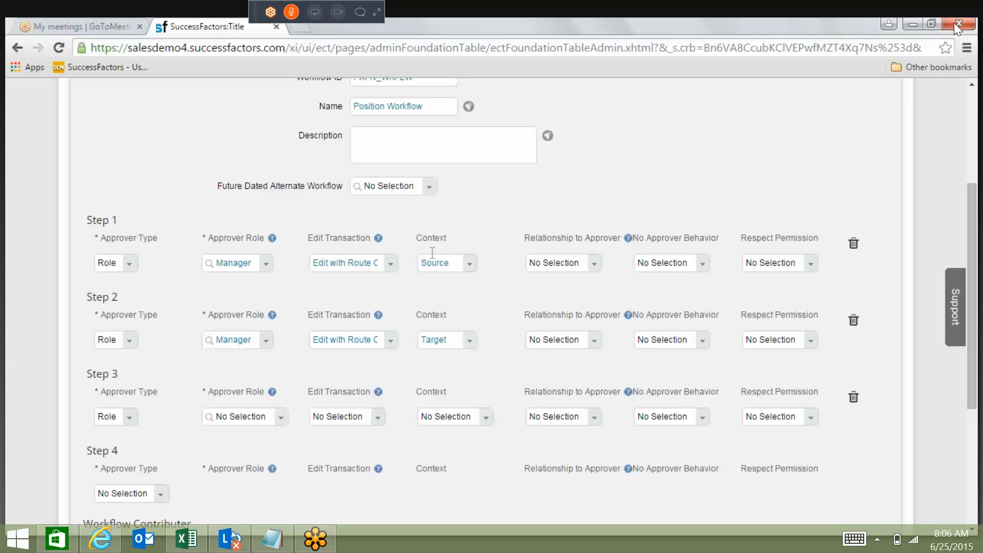
Review the available options for Step 1's Relationship to Approver, No Approver Behavior and Respect Permission without choosing any.
{"action": "left_click", "coordinate": [593, 265]}
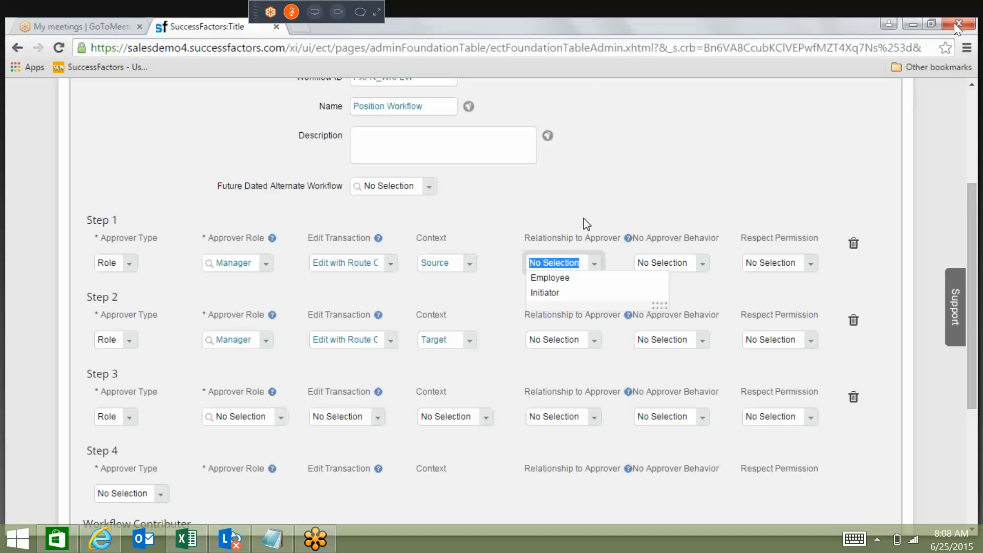
{"action": "left_click", "coordinate": [584, 219]}
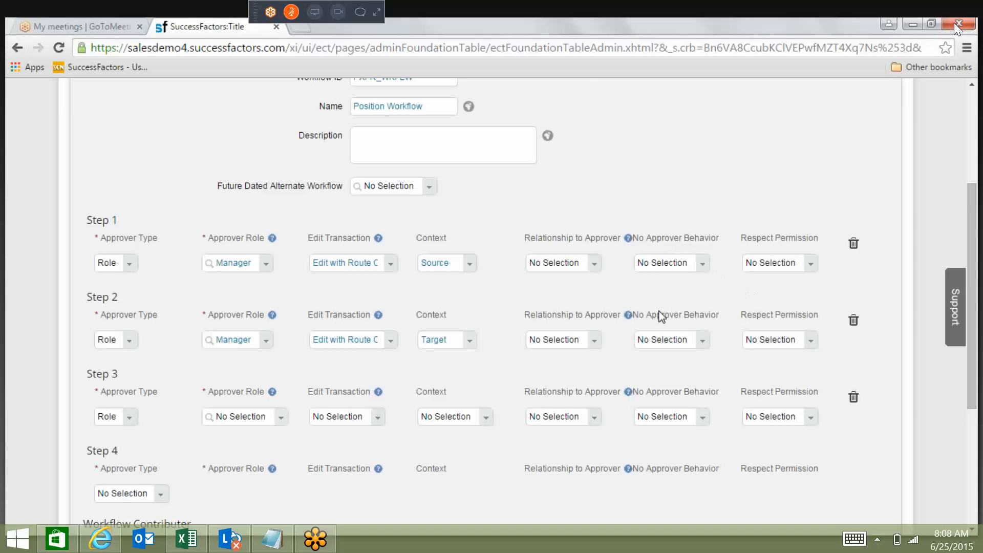
{"action": "left_click", "coordinate": [709, 270]}
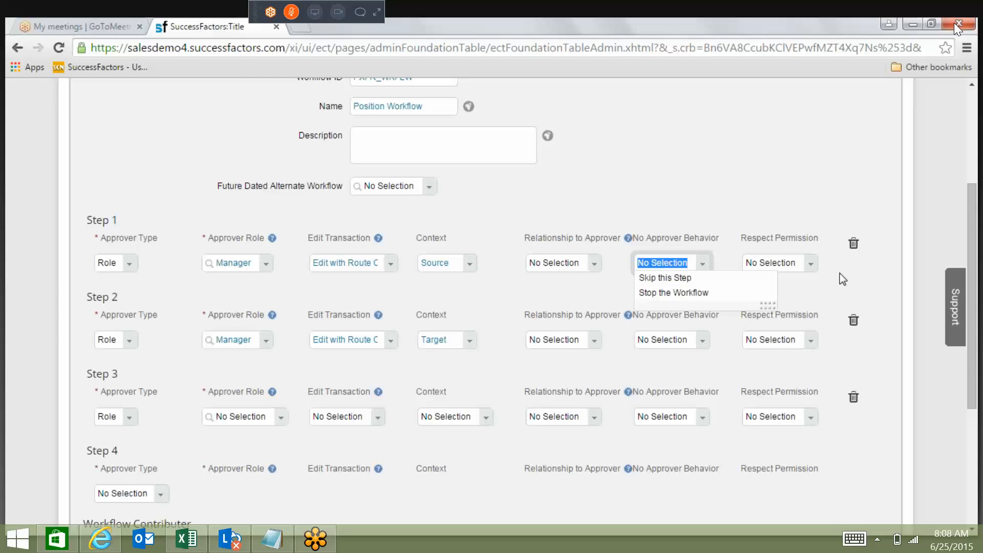
{"action": "key", "text": "Tab"}
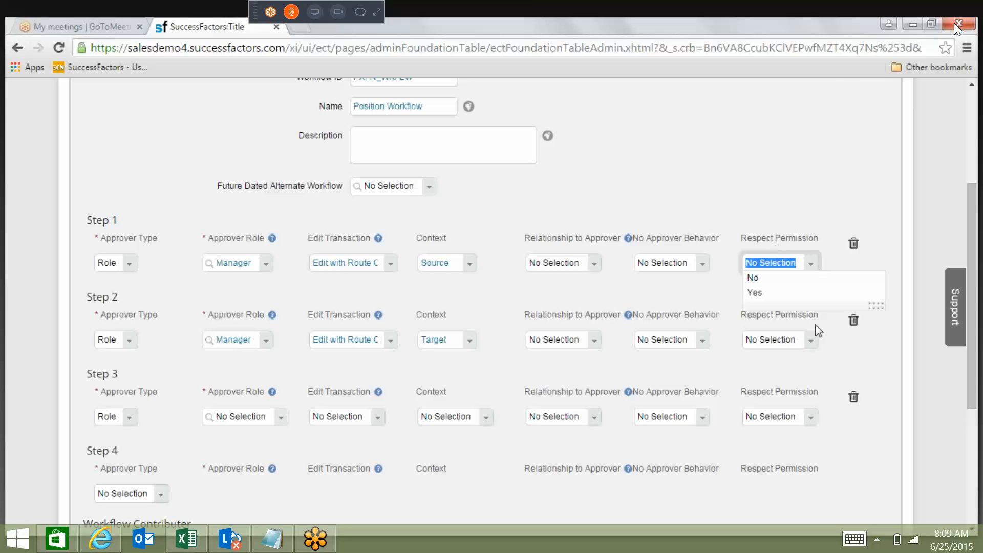
{"action": "left_click", "coordinate": [709, 206]}
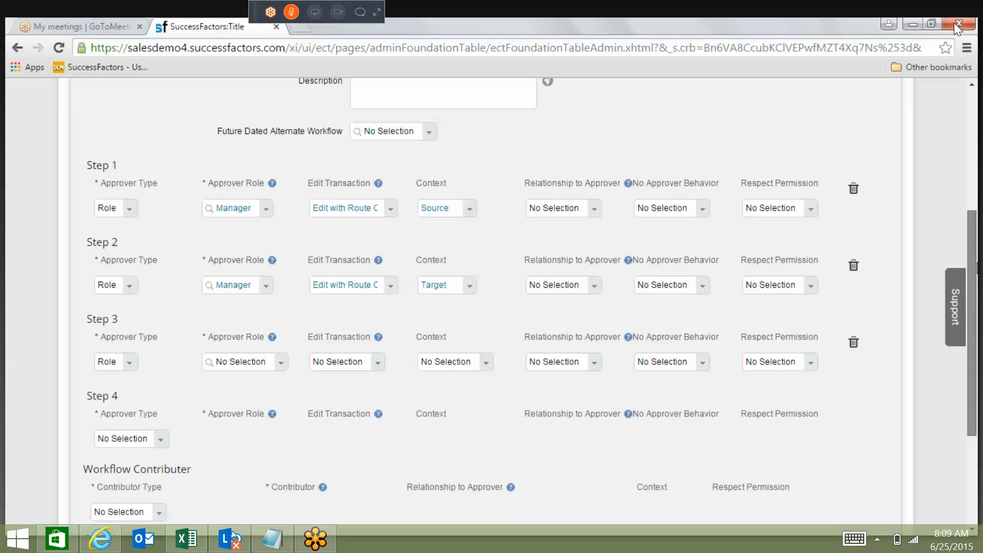
{"action": "scroll", "coordinate": [510, 279], "scroll_direction": "down", "scroll_amount": 1}
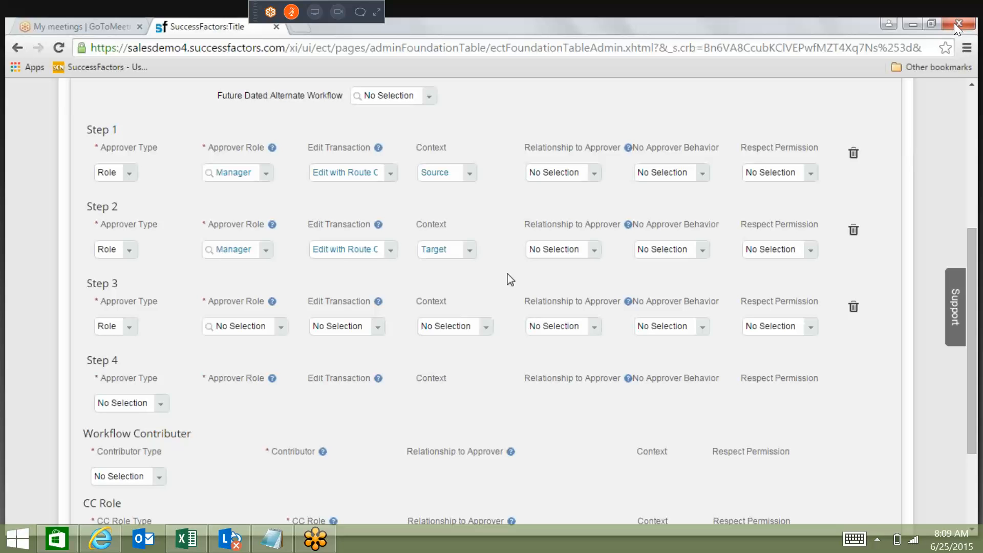
{"action": "left_click", "coordinate": [818, 176]}
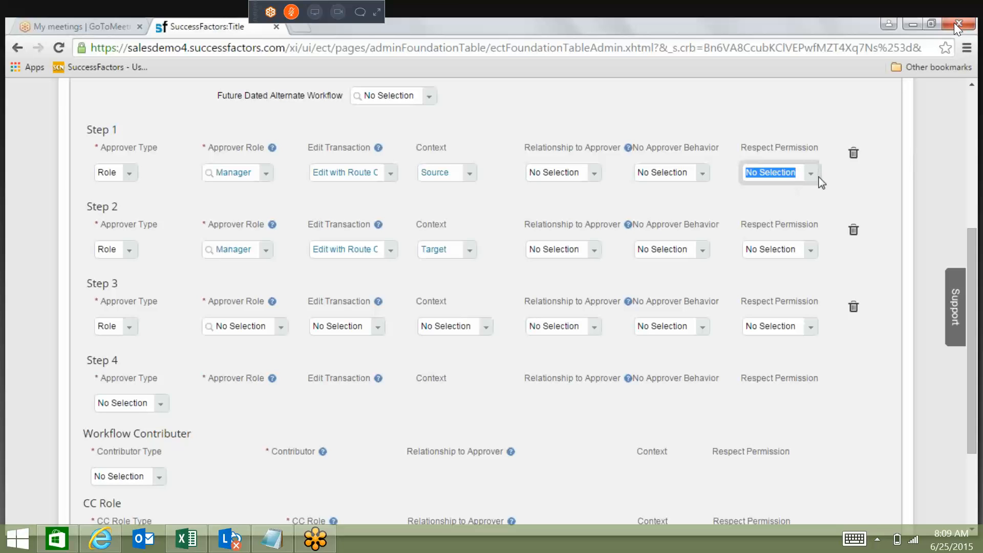
{"action": "left_click", "coordinate": [817, 179]}
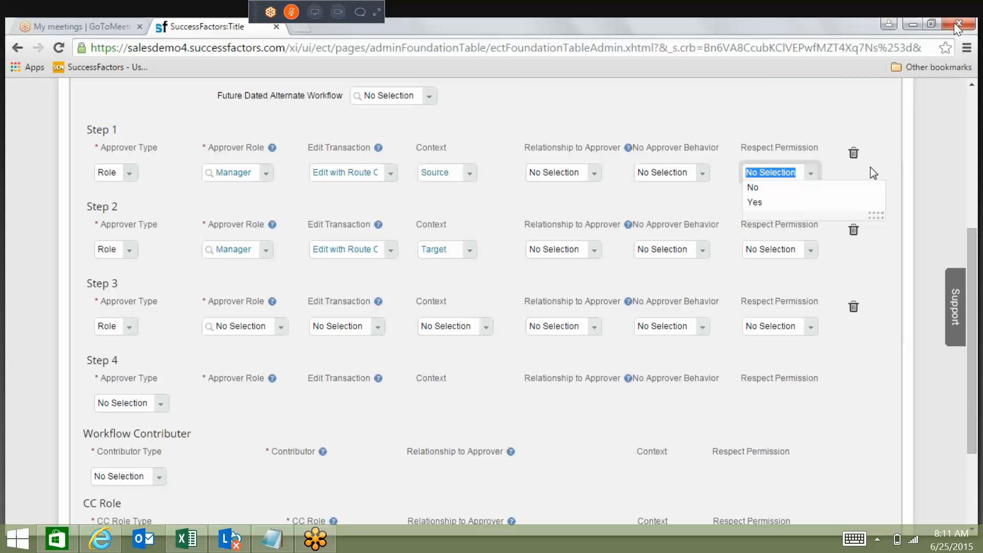
{"action": "left_click", "coordinate": [932, 204]}
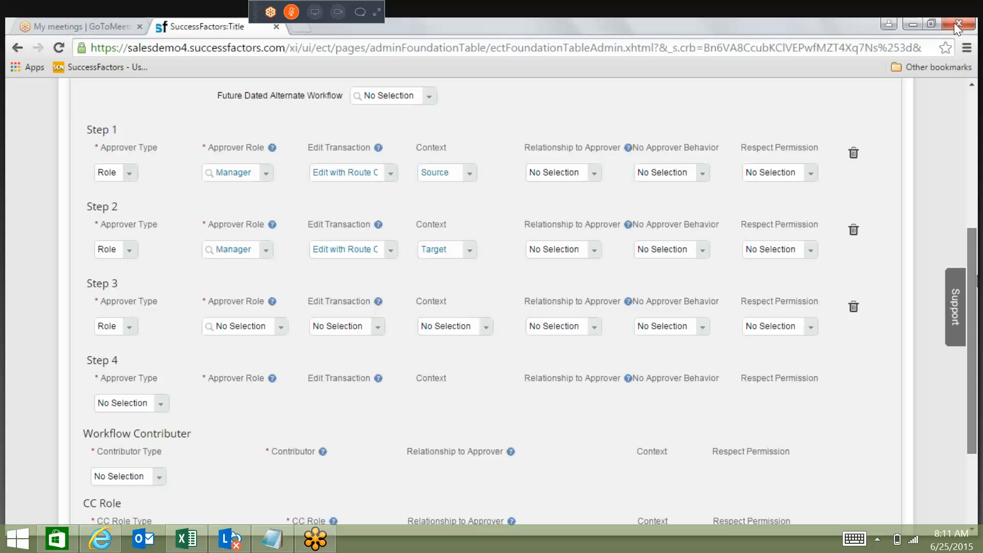
{"action": "left_click_drag", "start_coordinate": [972, 281], "coordinate": [973, 282]}
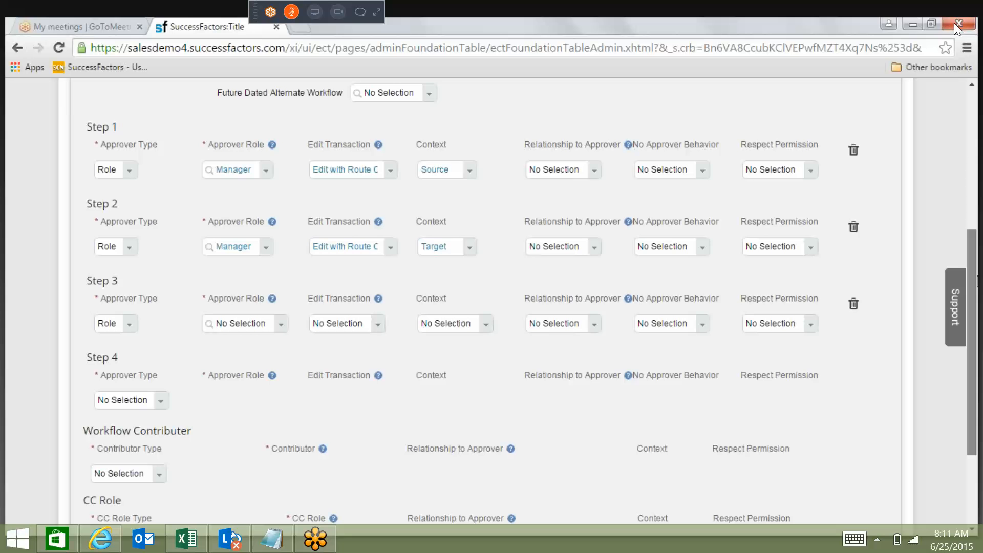
Try Position as Step 3's approver type, search its approver positions for "direct", and clear the search.
{"action": "scroll", "coordinate": [185, 329], "scroll_direction": "down", "scroll_amount": 1}
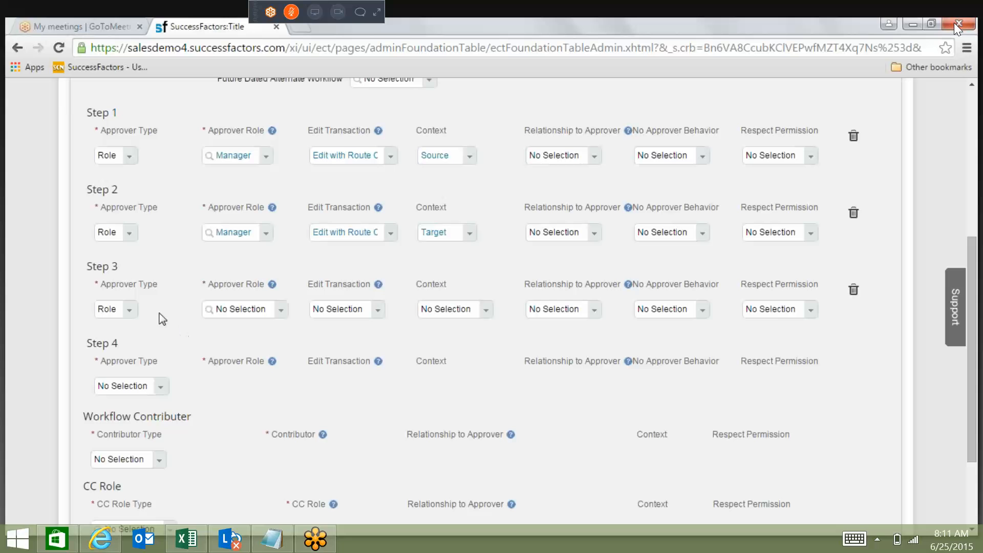
{"action": "left_click", "coordinate": [131, 309]}
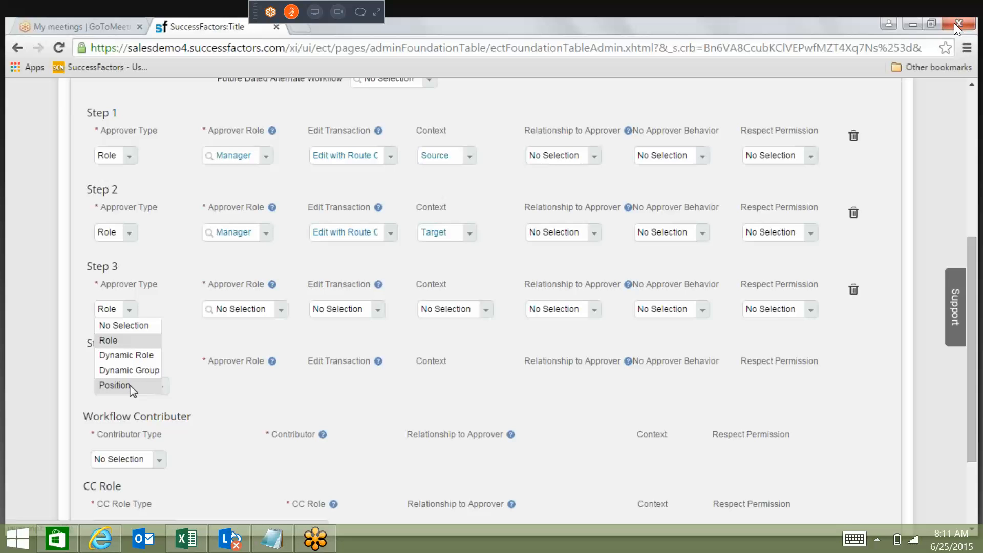
{"action": "left_click", "coordinate": [115, 385]}
{"action": "left_click", "coordinate": [246, 313]}
{"action": "type", "text": "direct"}
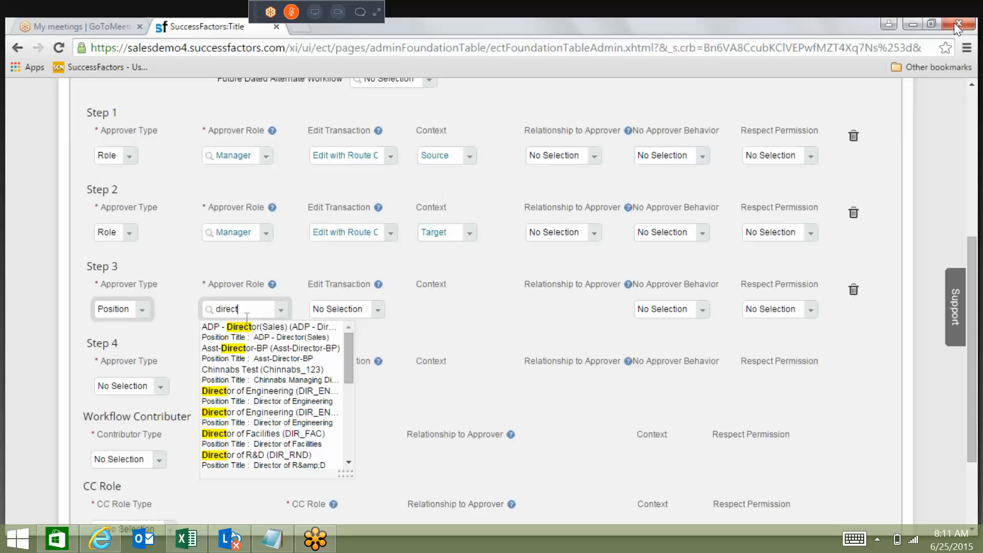
{"action": "key", "text": "BackSpace"}
{"action": "key", "text": "BackSpace"}
{"action": "key", "text": "BackSpace"}
{"action": "key", "text": "BackSpace"}
{"action": "key", "text": "BackSpace"}
{"action": "key", "text": "BackSpace"}
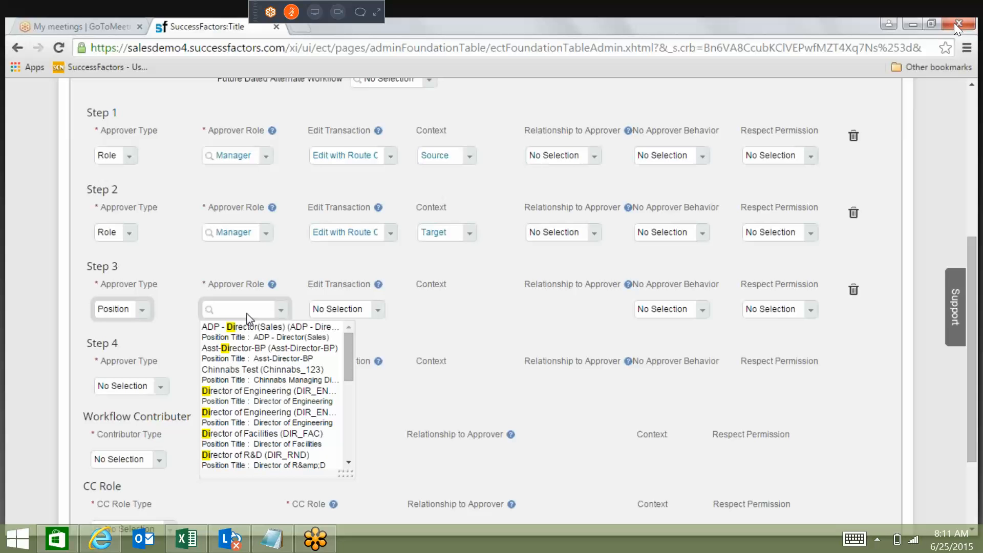
Try Dynamic Group as Step 3's approver type, and reset the type to No Selection.
{"action": "left_click", "coordinate": [143, 310]}
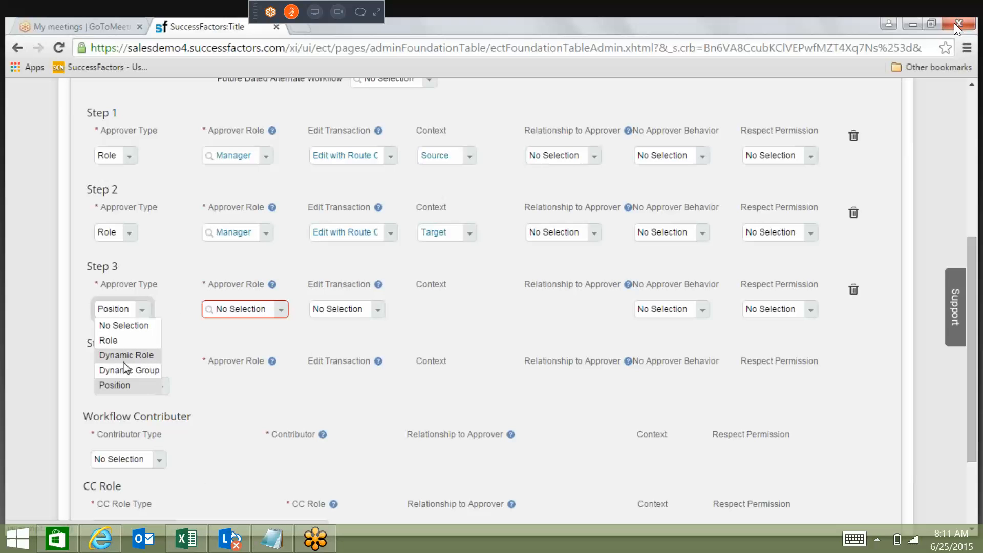
{"action": "left_click", "coordinate": [125, 358]}
{"action": "left_click", "coordinate": [139, 370]}
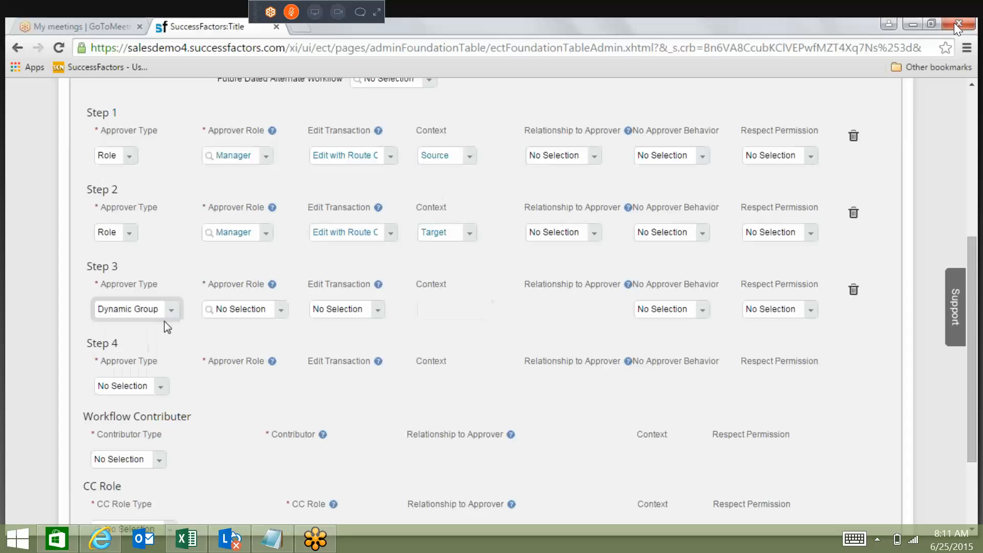
{"action": "left_click", "coordinate": [169, 310]}
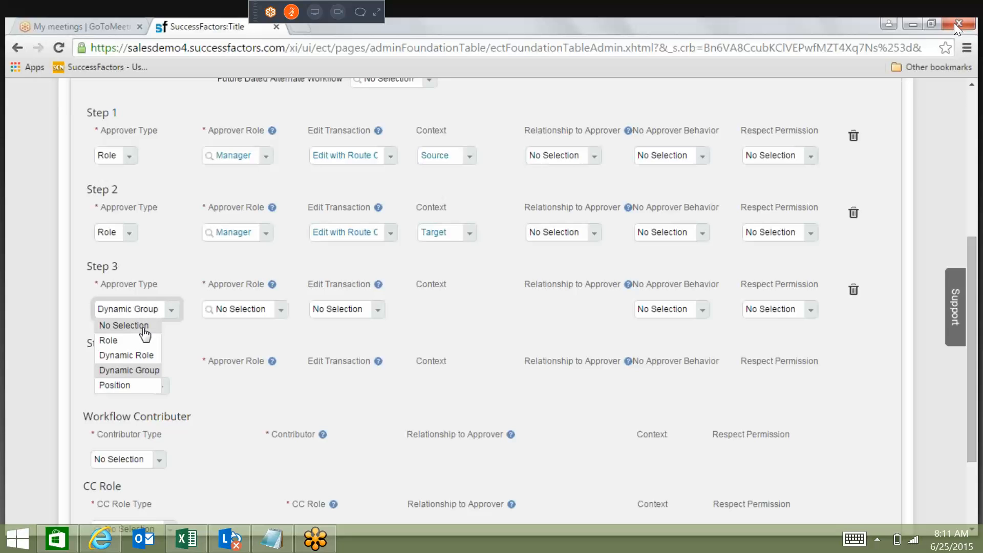
{"action": "left_click", "coordinate": [143, 326]}
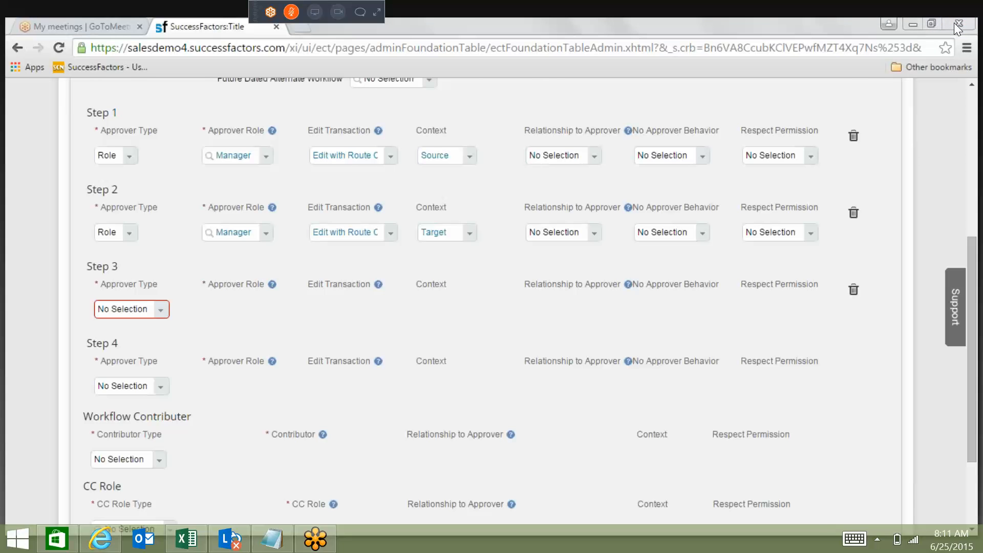
Switch to the Word document and add the lines "Dynamic Role" and "Dynamic Group" below the existing notes.
{"action": "key", "text": "alt+Tab"}
{"action": "type", "text": "Dynamic Role"}
{"action": "key", "text": "Return"}
{"action": "type", "text": "Dynamic G"}
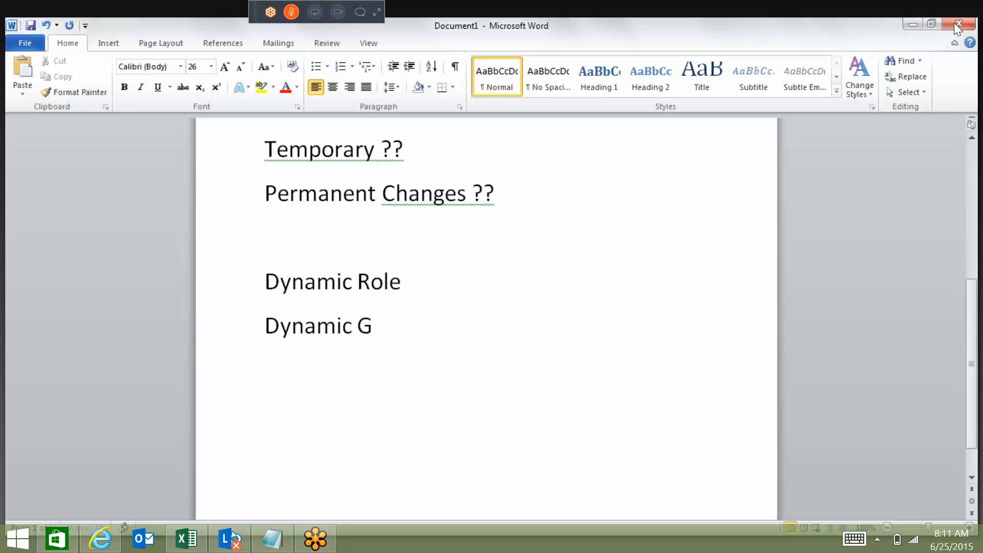
{"action": "type", "text": "roup"}
Insert blank lines and a page break after "Dynamic Role", and delete the empty line above it.
{"action": "left_click", "coordinate": [454, 294]}
{"action": "key", "text": "Return"}
{"action": "key", "text": "Return"}
{"action": "key", "text": "ctrl+Return"}
{"action": "key", "text": "Up"}
{"action": "key", "text": "Up"}
{"action": "key", "text": "Up"}
{"action": "key", "text": "Up"}
{"action": "key", "text": "Up"}
{"action": "key", "text": "Up"}
{"action": "key", "text": "Up"}
{"action": "key", "text": "Down"}
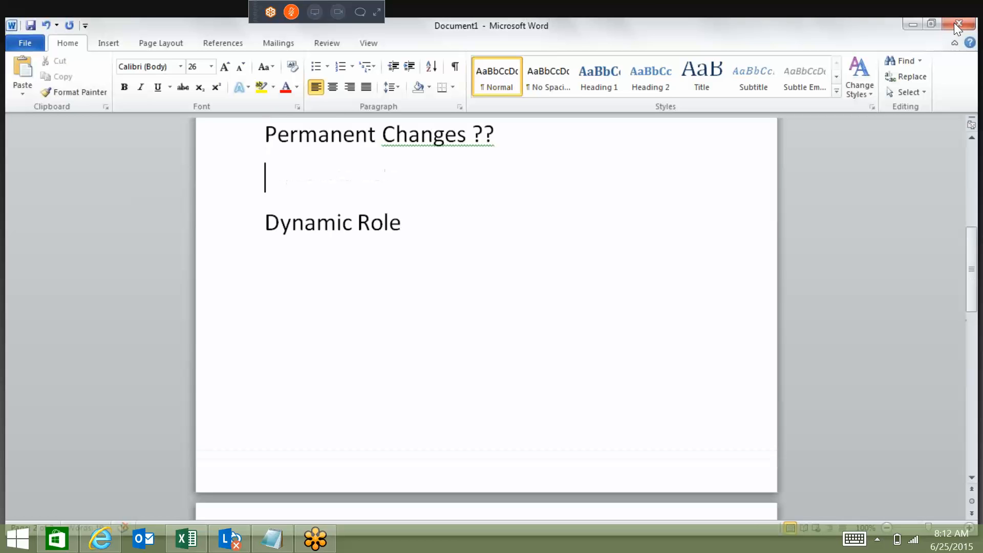
{"action": "key", "text": "Delete"}
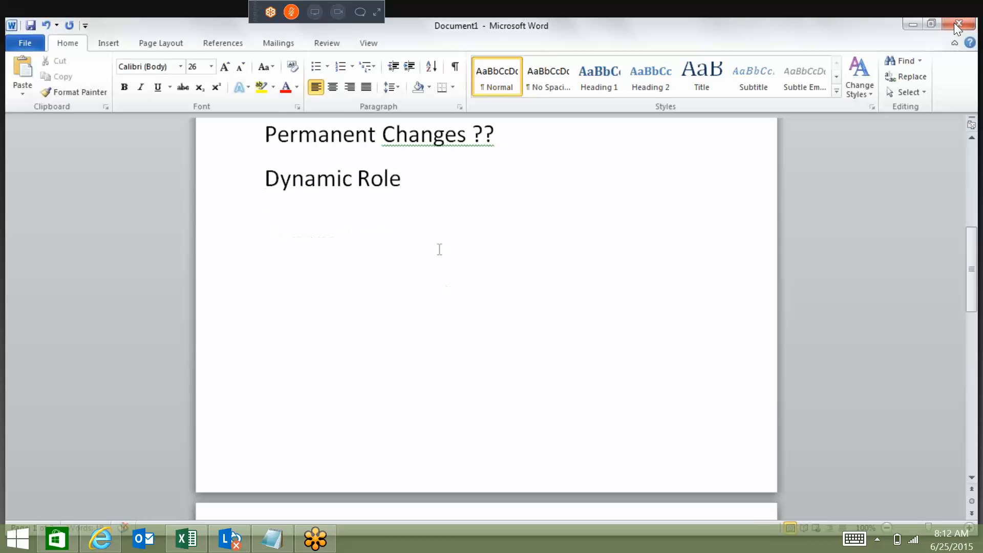
Add the line "Termination Process" under "Dynamic Role".
{"action": "key", "text": "End"}
{"action": "key", "text": "Down"}
{"action": "type", "text": "Terminat"}
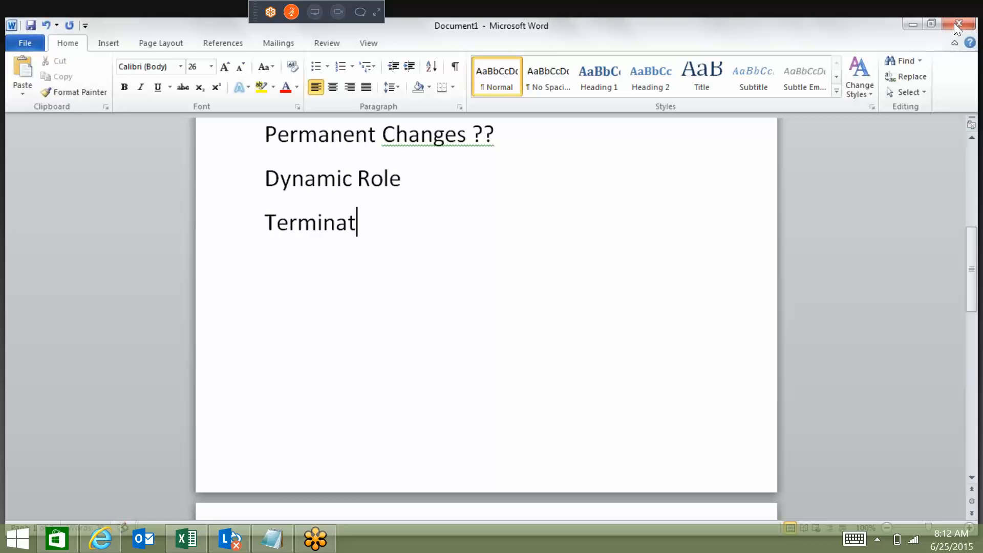
{"action": "type", "text": "ion Process"}
{"action": "key", "text": "Return"}
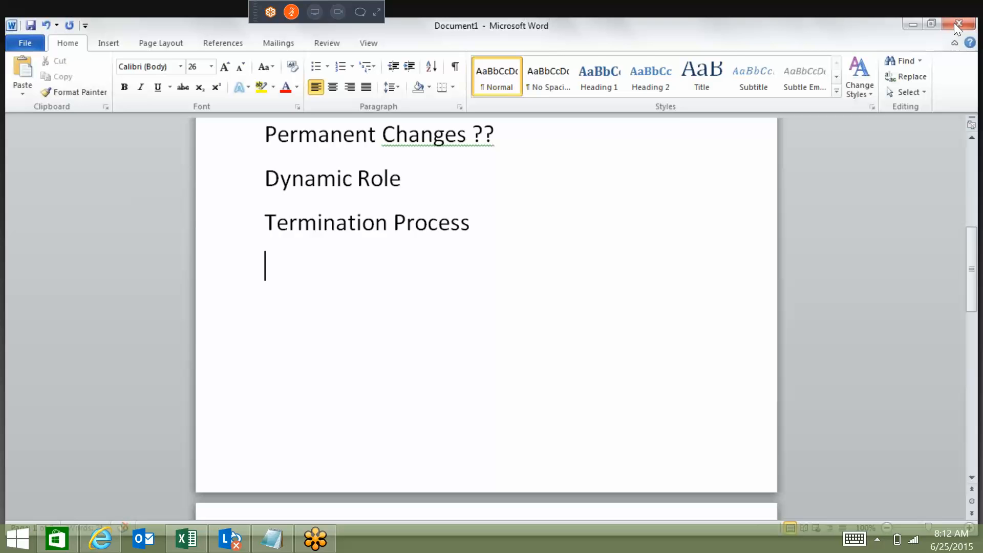
List "Manager" and "HR Manager" on separate lines under "Termination Process".
{"action": "type", "text": "Manager"}
{"action": "key", "text": "Return"}
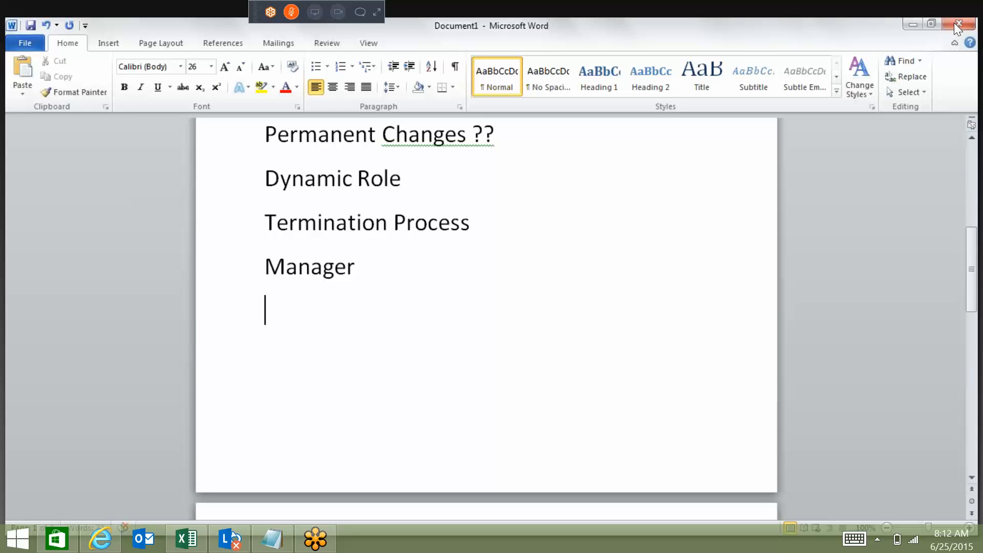
{"action": "type", "text": "HR Manager"}
{"action": "key", "text": "Return"}
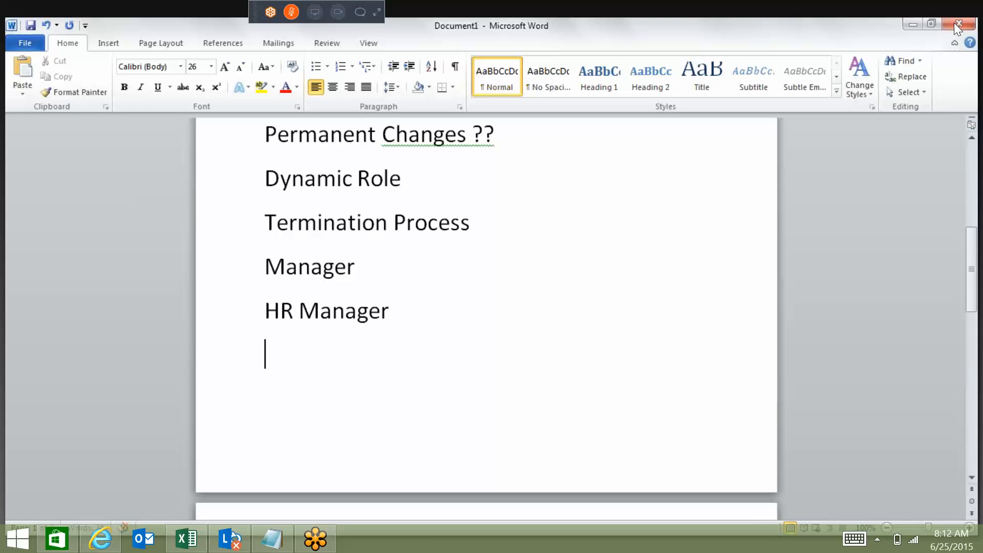
Add the line "IT Department" followed by a right arrow below "HR Manager".
{"action": "type", "text": "IT Depart"}
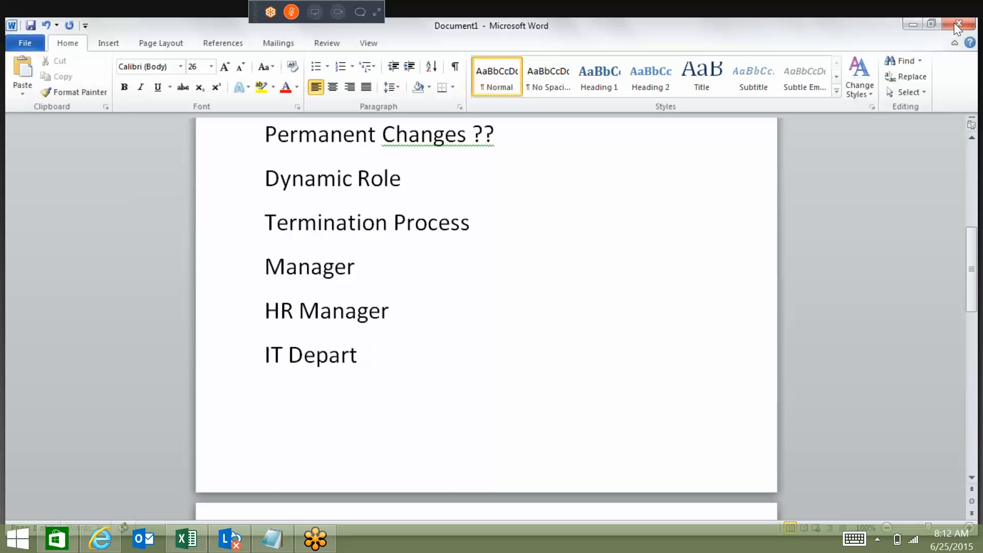
{"action": "type", "text": "ment -->"}
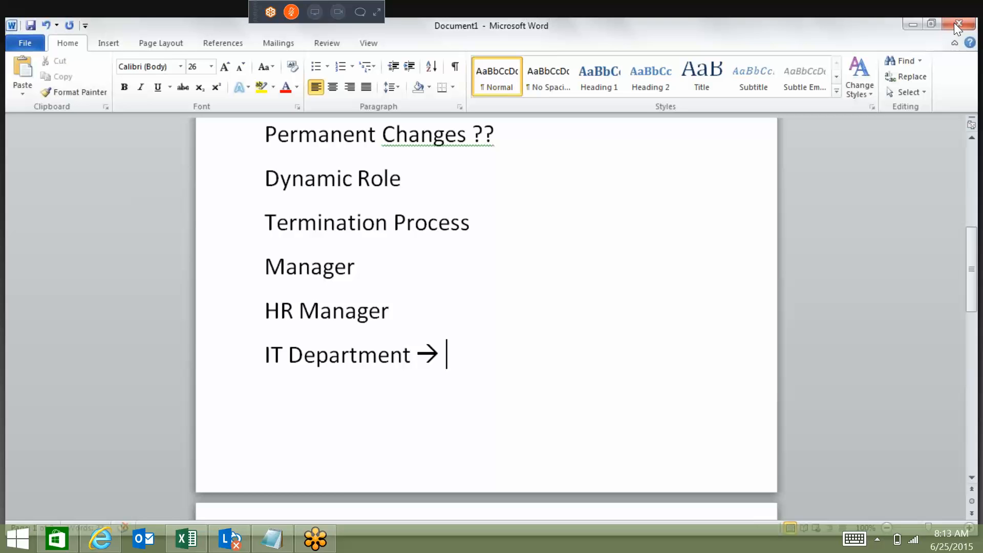
List the locations Hyderabad, New delhi and Mumbai on separate lines below the IT Department line.
{"action": "key", "text": "Return"}
{"action": "type", "text": "Hyderabad"}
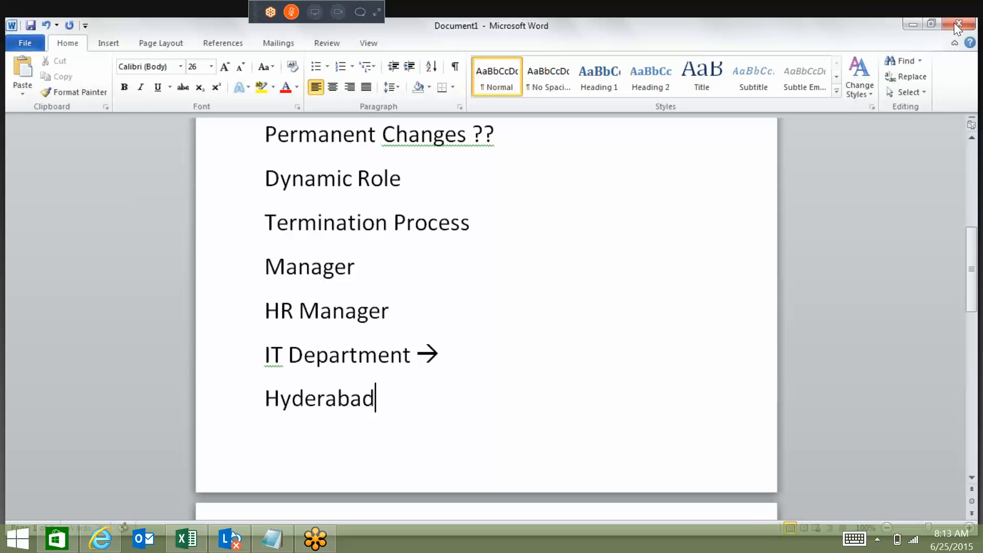
{"action": "scroll", "coordinate": [956, 28], "scroll_direction": "down", "scroll_amount": 2}
{"action": "key", "text": "Return"}
{"action": "type", "text": "New delhi"}
{"action": "key", "text": "Return"}
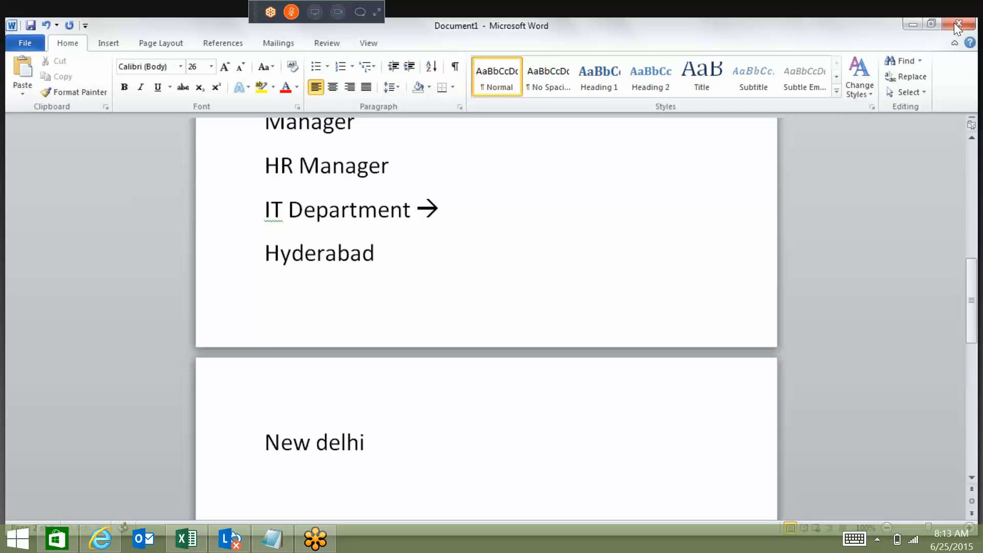
{"action": "type", "text": "Mumna"}
{"action": "key", "text": "BackSpace"}
{"action": "key", "text": "BackSpace"}
{"action": "type", "text": "bai"}
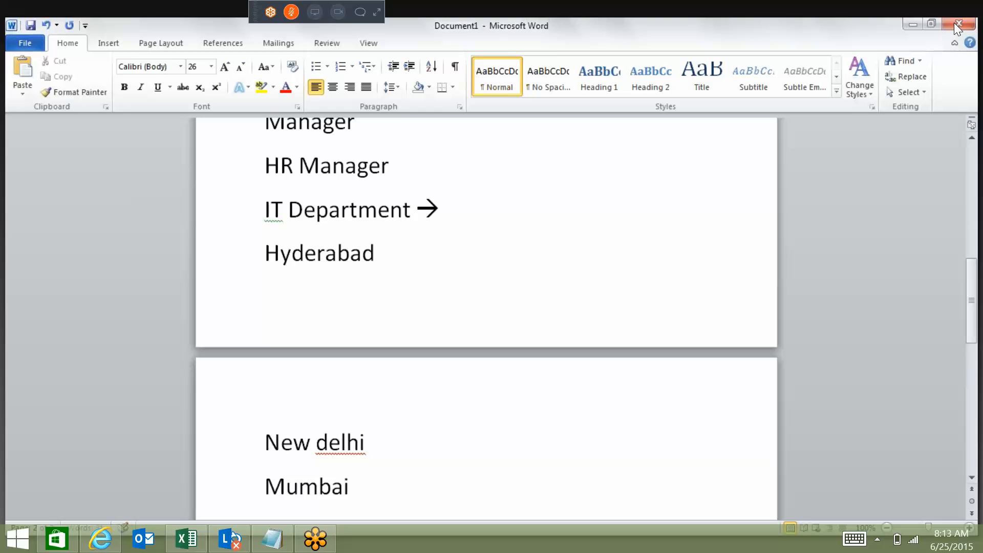
Add a right arrow and the responsible person's name beside both Hyderabad and New delhi.
{"action": "left_click", "coordinate": [479, 232]}
{"action": "left_click", "coordinate": [462, 242]}
{"action": "type", "text": "-> Rudra"}
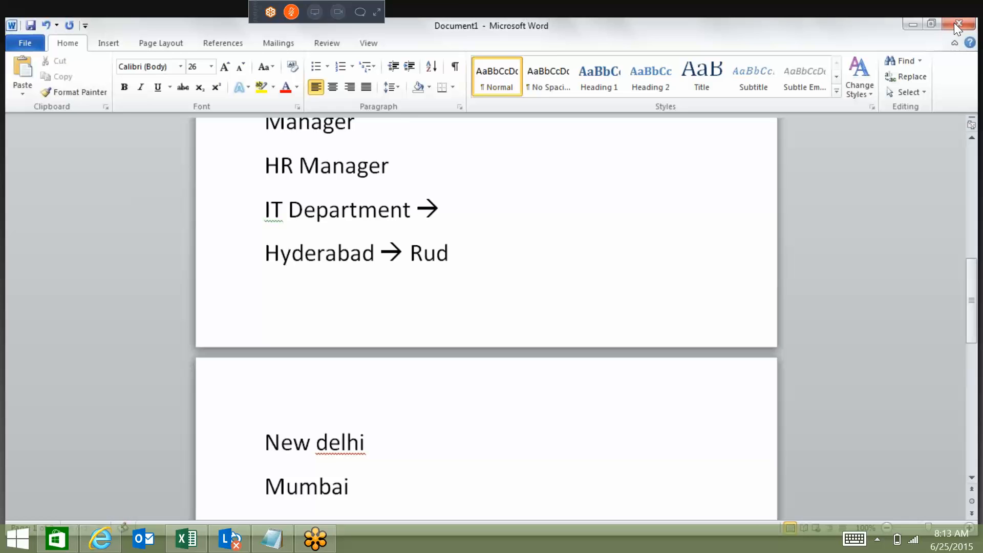
{"action": "left_click", "coordinate": [428, 436]}
{"action": "type", "text": "--> Sure"}
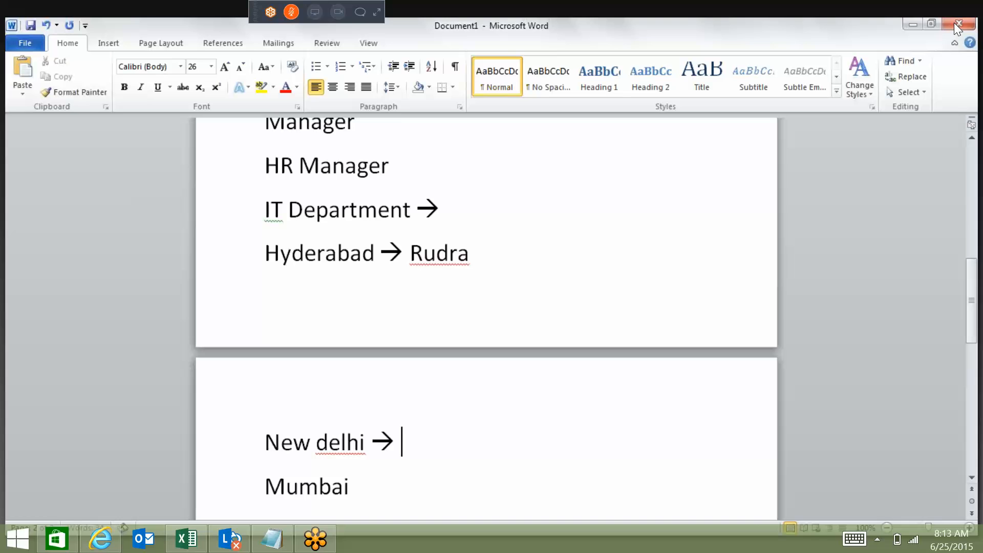
{"action": "type", "text": "sh"}
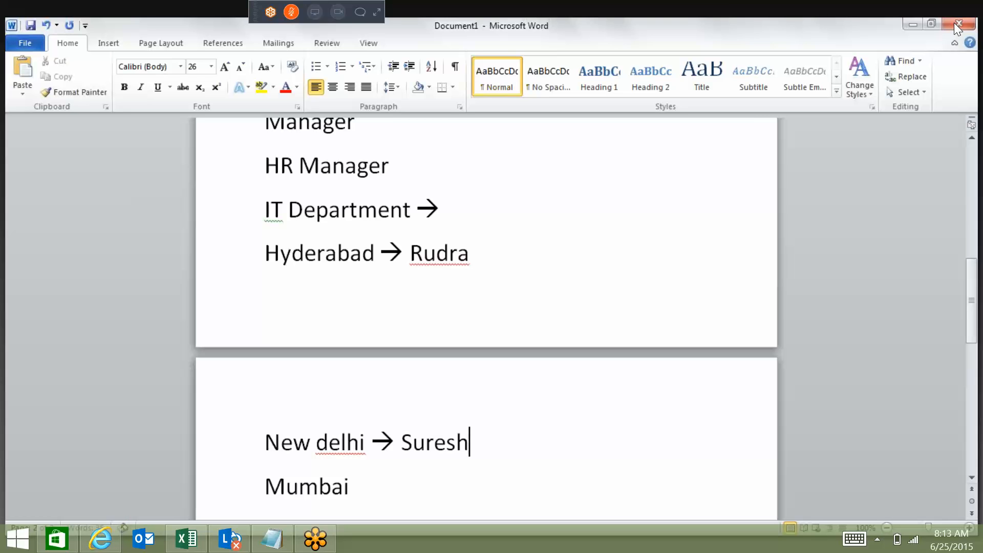
Add a right arrow and the responsible person's name beside Mumbai, and place the cursor after the IT Department arrow.
{"action": "left_click", "coordinate": [404, 489]}
{"action": "type", "text": "--> Bbau"}
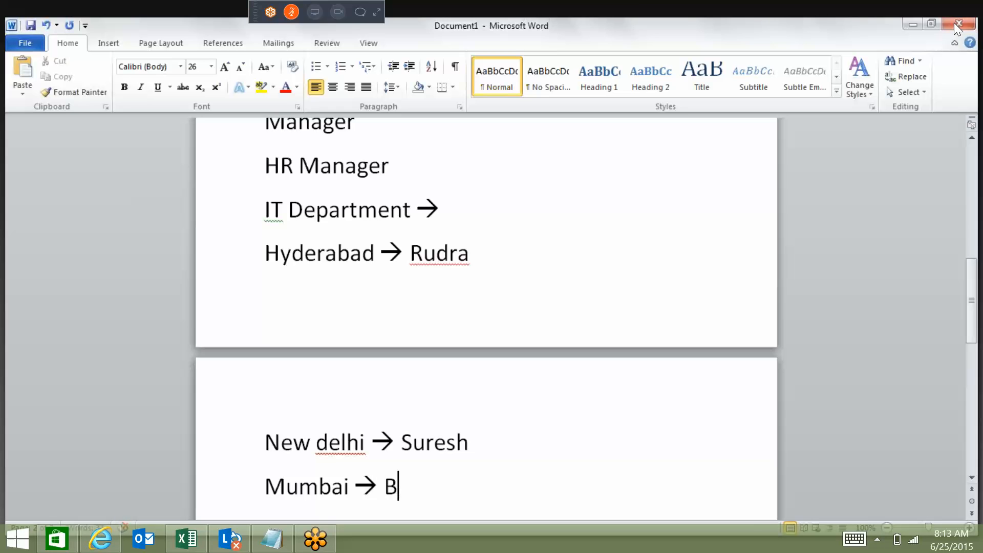
{"action": "key", "text": "BackSpace"}
{"action": "key", "text": "BackSpace"}
{"action": "key", "text": "BackSpace"}
{"action": "type", "text": "abu"}
{"action": "left_click", "coordinate": [465, 214]}
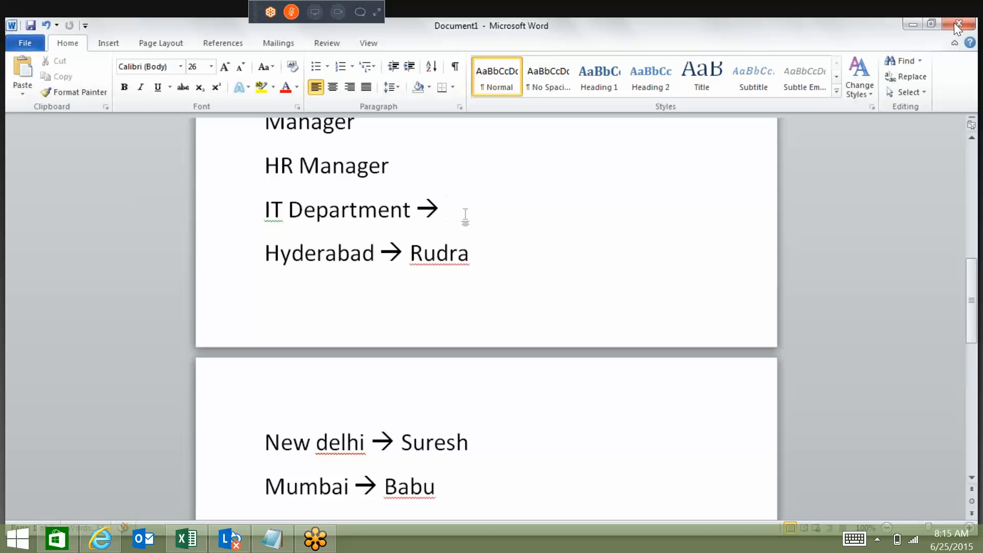
Add the heading "Dynamic Group" several blank lines below the Mumbai approver line.
{"action": "left_click", "coordinate": [499, 484]}
{"action": "key", "text": "Return"}
{"action": "key", "text": "Return"}
{"action": "key", "text": "Return"}
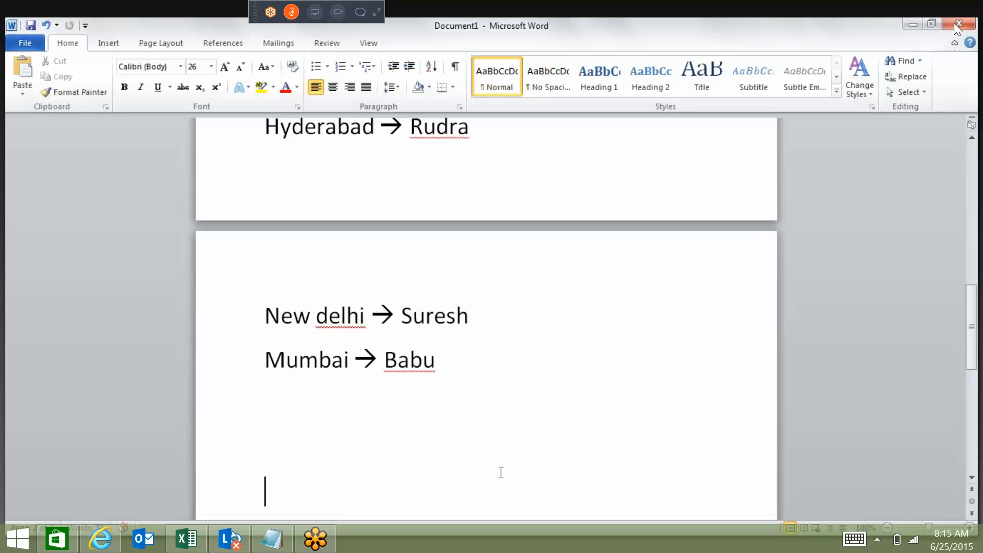
{"action": "key", "text": "Return"}
{"action": "key", "text": "Return"}
{"action": "key", "text": "Return"}
{"action": "type", "text": "Dynamic Group"}
Remove the blank lines between the Mumbai approver line and the "Dynamic Group" heading.
{"action": "key", "text": "Up"}
{"action": "key", "text": "Up"}
{"action": "key", "text": "Up"}
{"action": "key", "text": "Up"}
{"action": "key", "text": "Up"}
{"action": "key", "text": "Delete"}
{"action": "key", "text": "Delete"}
{"action": "key", "text": "Delete"}
{"action": "key", "text": "Delete"}
{"action": "key", "text": "Delete"}
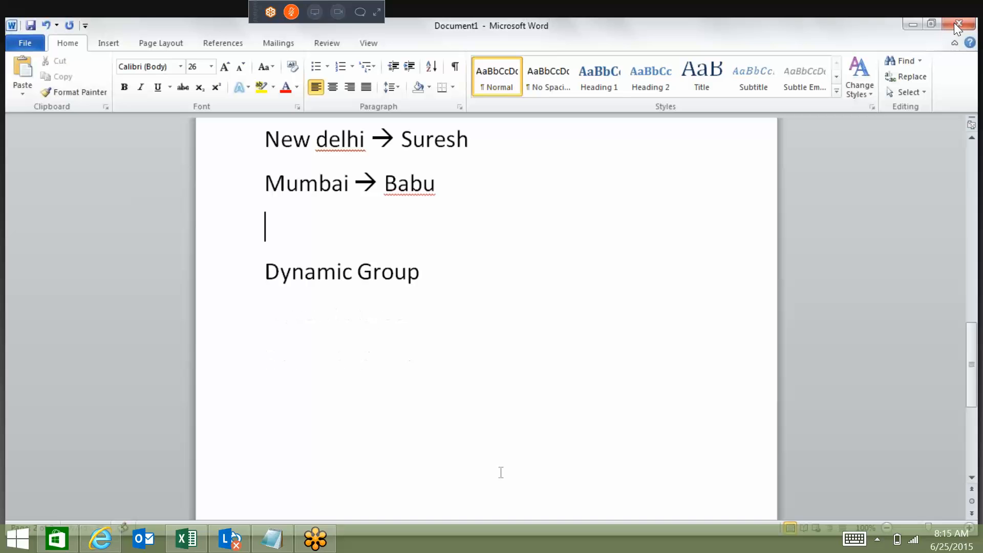
Add the line "Library Approval" directly below the "Dynamic Group" heading.
{"action": "left_click", "coordinate": [433, 225]}
{"action": "key", "text": "Return"}
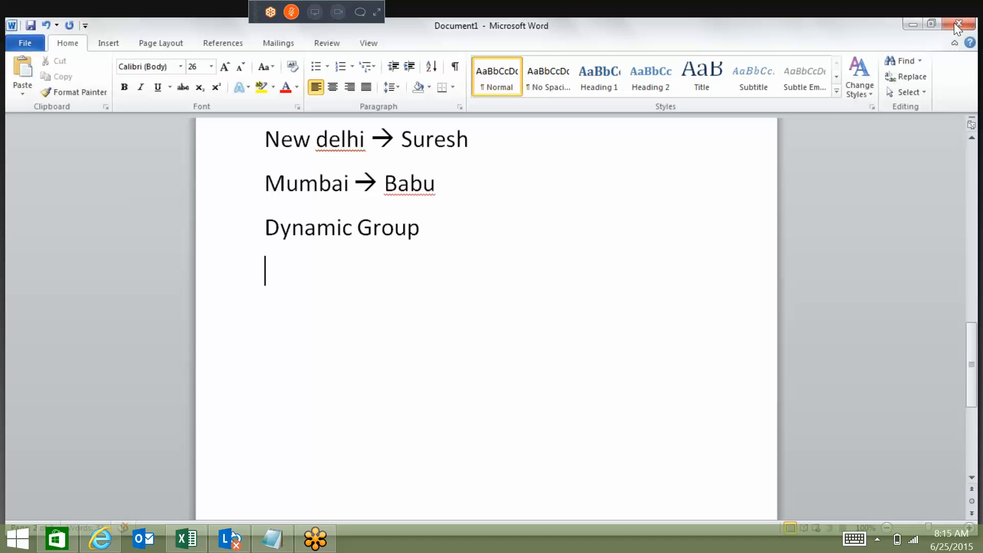
{"action": "type", "text": "Librar"}
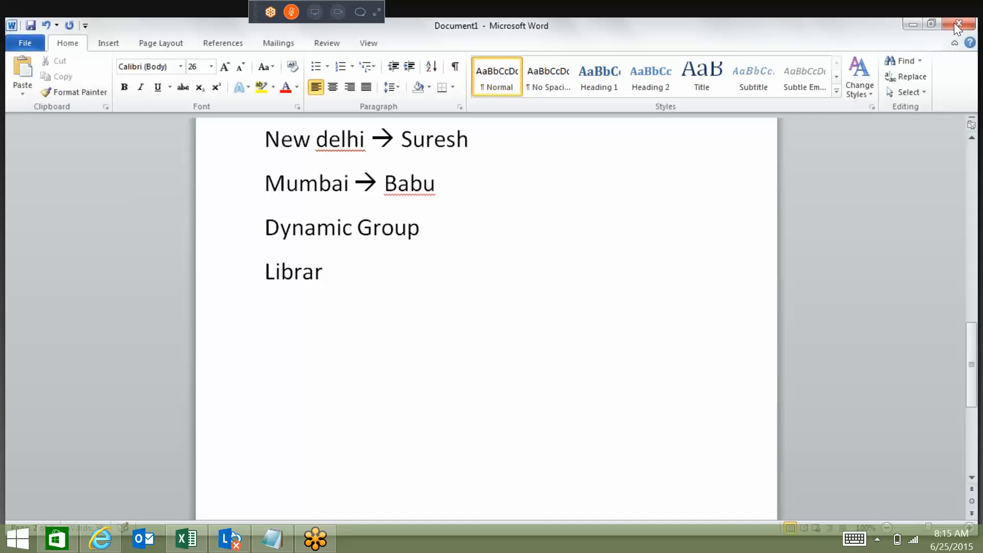
{"action": "type", "text": "y Approval"}
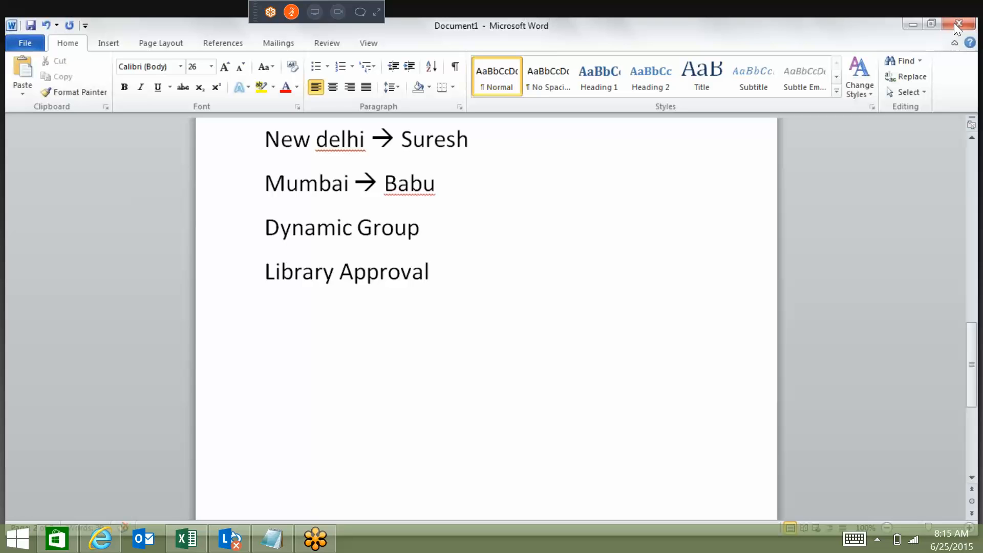
Add the sentence "Any one can approve from any location" below "Library Approval".
{"action": "type", "text": "Any one can appr"}
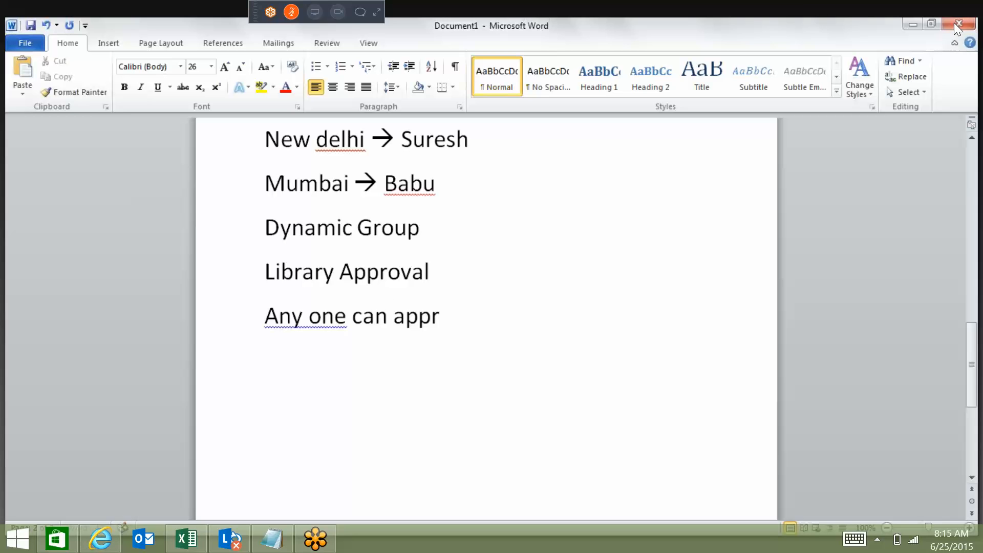
{"action": "type", "text": "ove from any"}
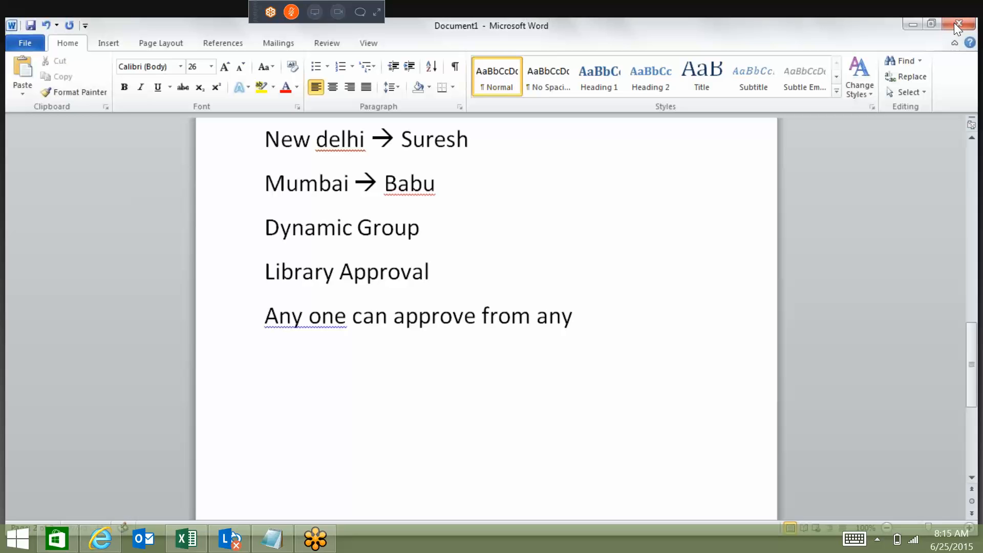
{"action": "type", "text": " location"}
{"action": "key", "text": "Return"}
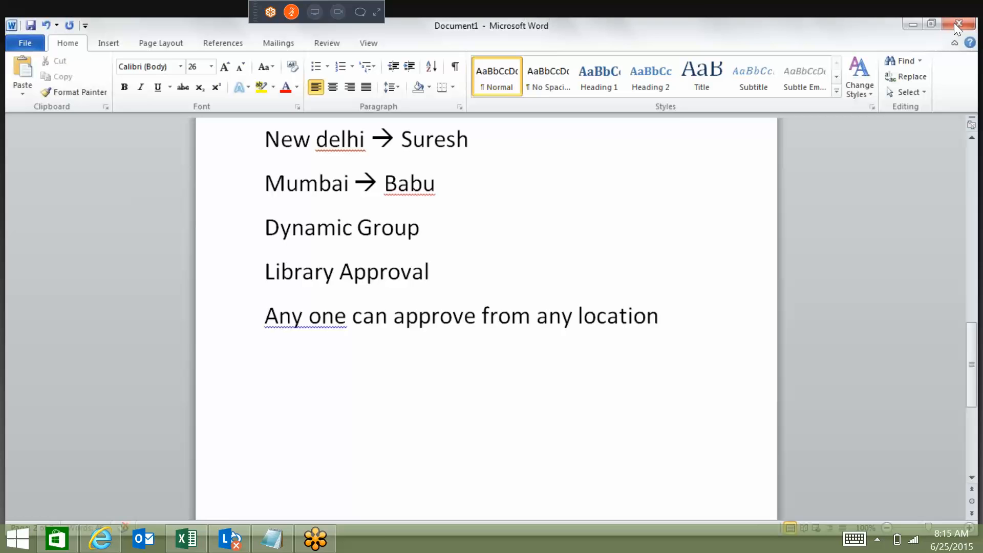
Add the line "Approve" and list Hyderabad, New Delhi and Mumbai on separate lines below it.
{"action": "type", "text": "Approve"}
{"action": "key", "text": "Return"}
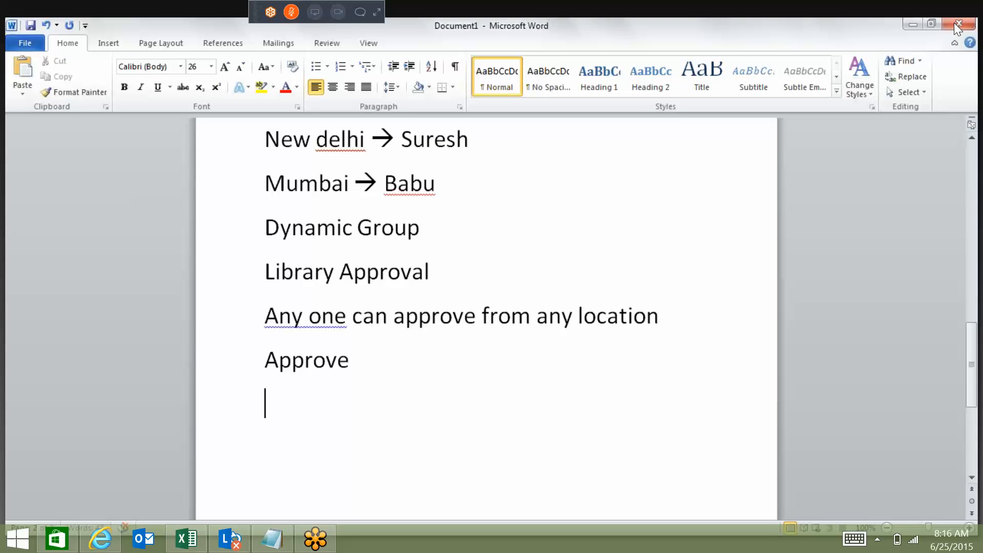
{"action": "type", "text": "Hyderabad"}
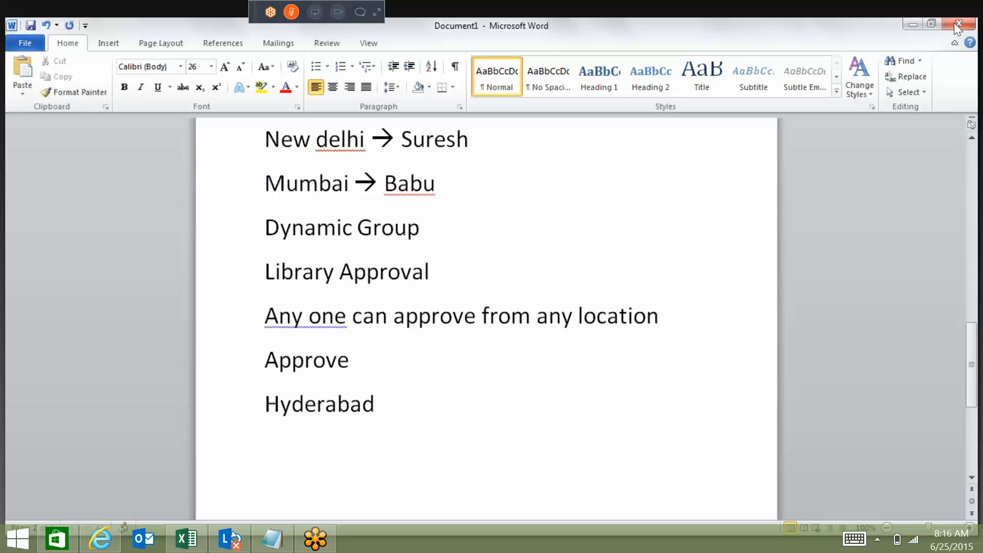
{"action": "key", "text": "Return"}
{"action": "type", "text": "New Delhi"}
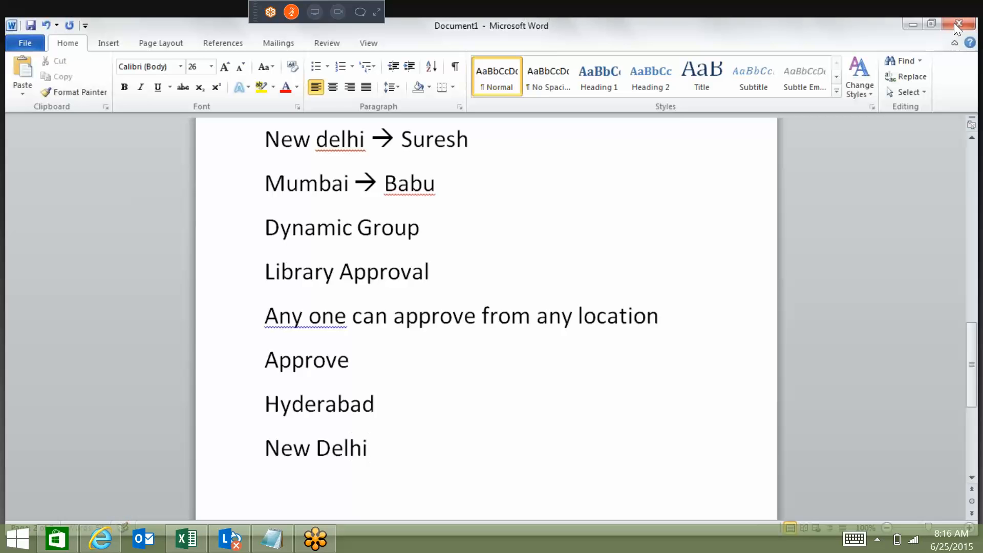
{"action": "key", "text": "Return"}
{"action": "type", "text": "Mumbai"}
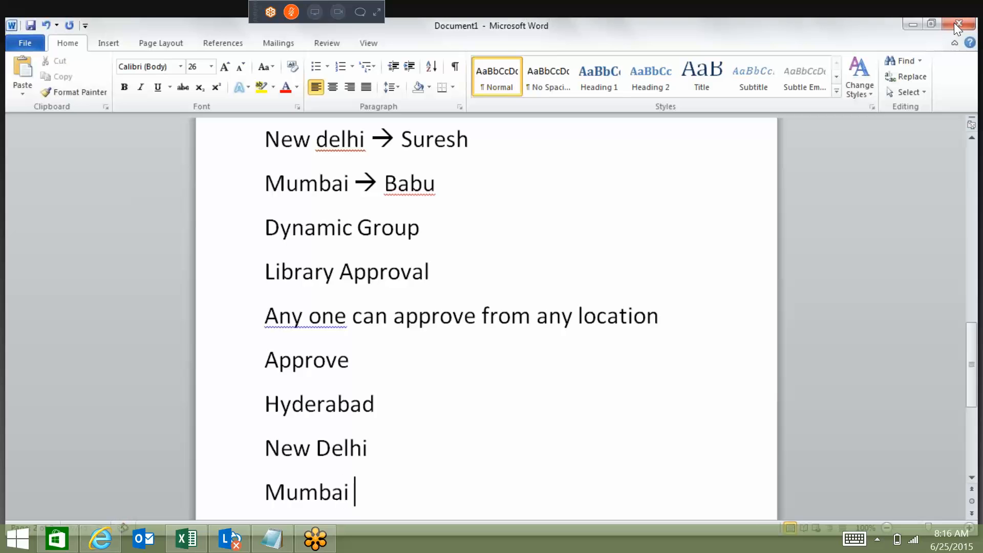
Append a hyphen and the approver's first name to each of the Hyderabad, New Delhi and Mumbai lines under "Approve".
{"action": "left_click", "coordinate": [402, 380]}
{"action": "left_click", "coordinate": [404, 389]}
{"action": "type", "text": "- Praveen"}
{"action": "left_click", "coordinate": [393, 455]}
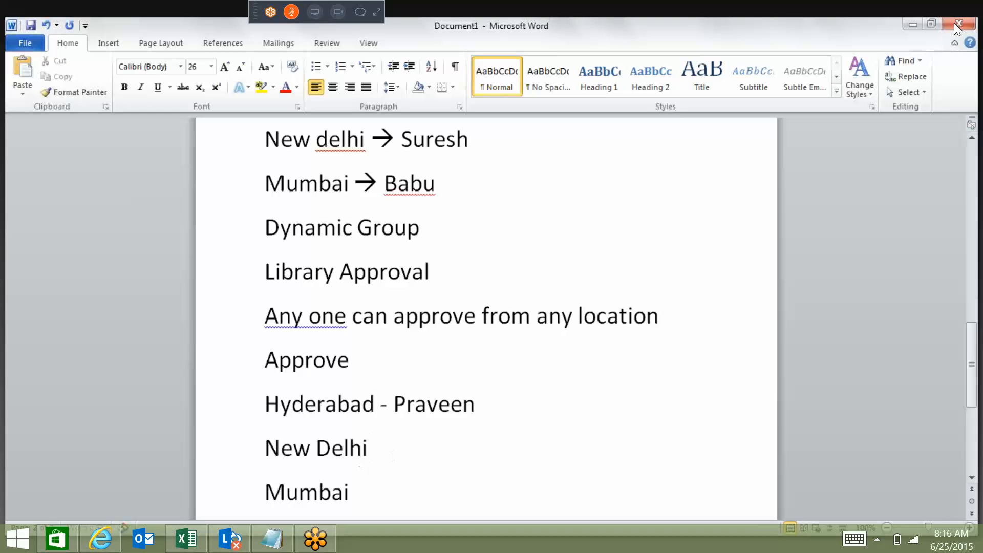
{"action": "type", "text": "- Suresh"}
{"action": "left_click", "coordinate": [396, 501]}
{"action": "type", "text": "- Rajeev"}
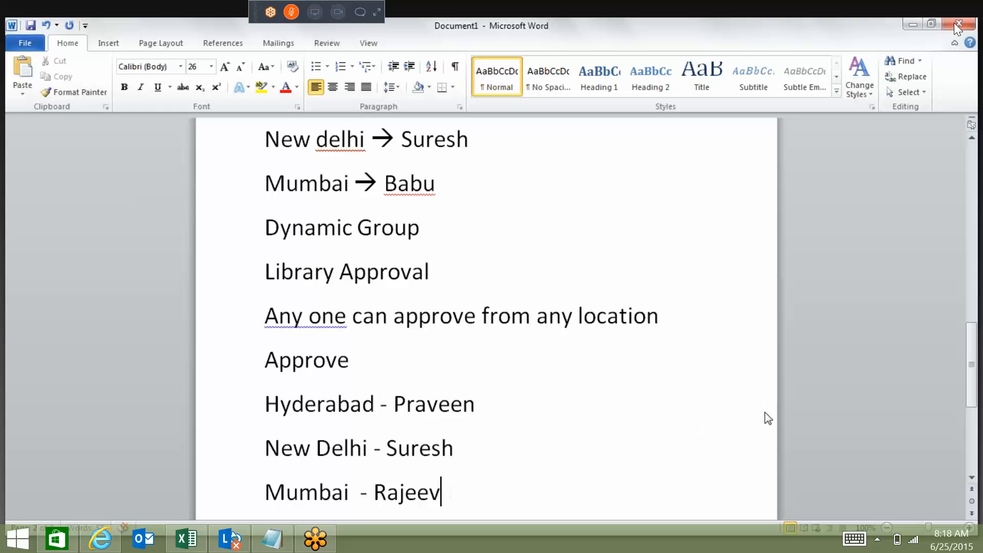
{"action": "left_click", "coordinate": [973, 359]}
{"action": "left_click_drag", "start_coordinate": [972, 363], "coordinate": [972, 273]}
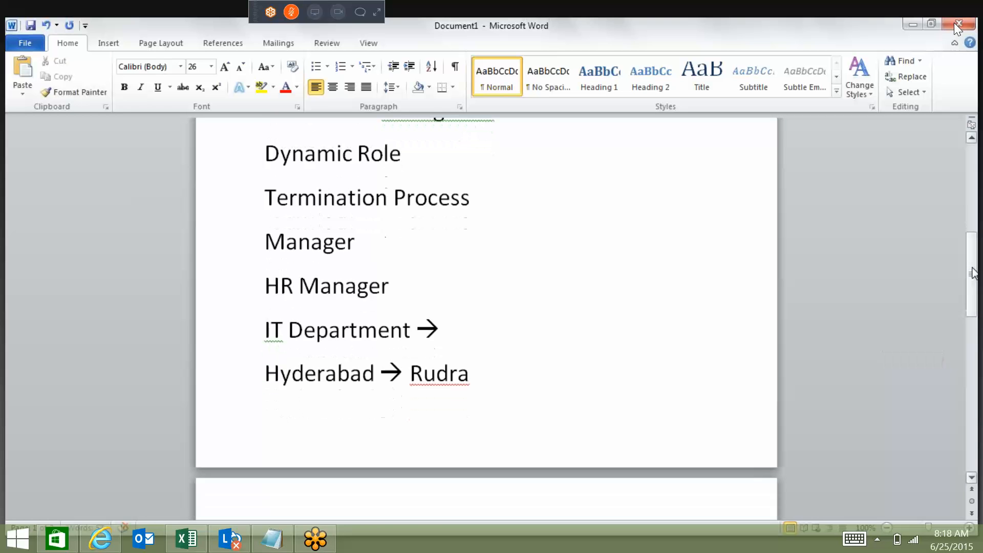
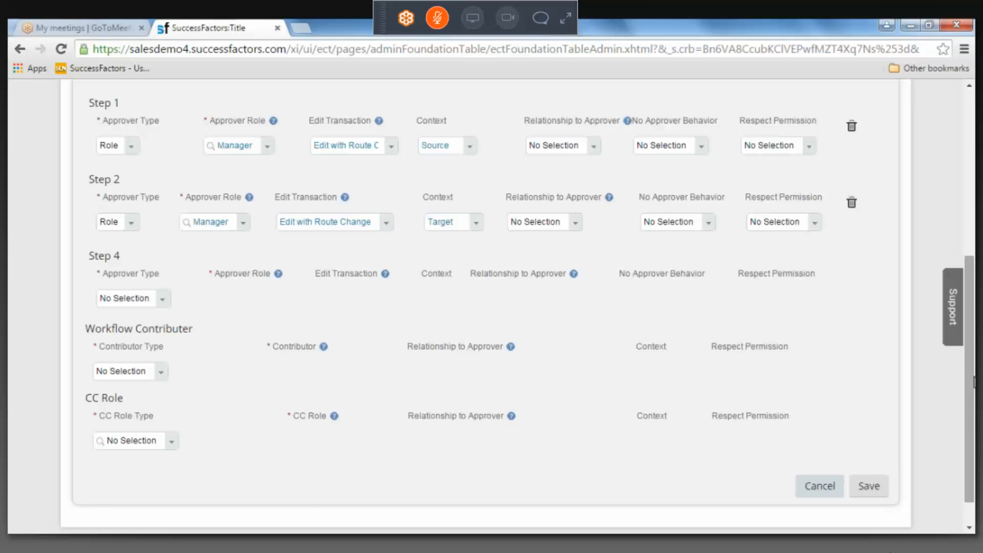
{"action": "left_click", "coordinate": [880, 145]}
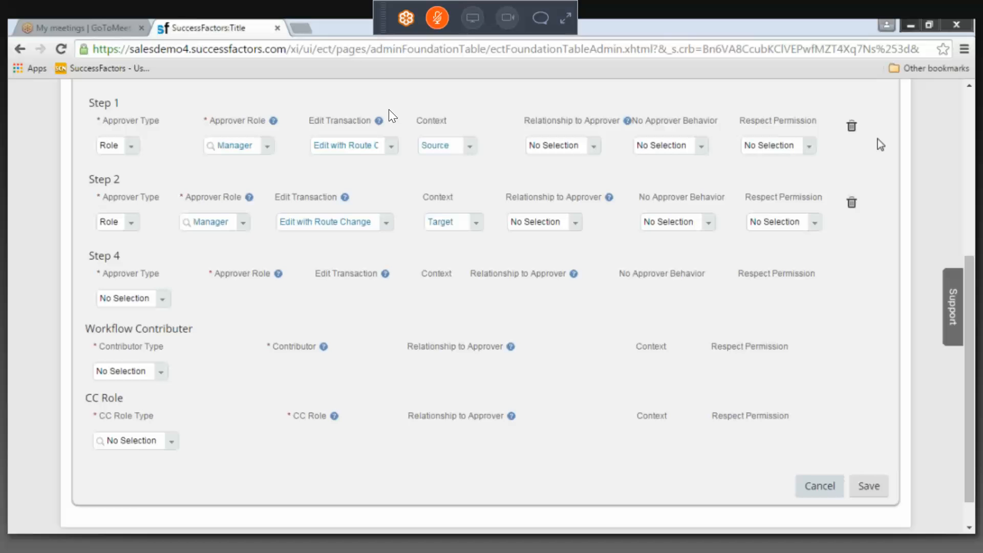
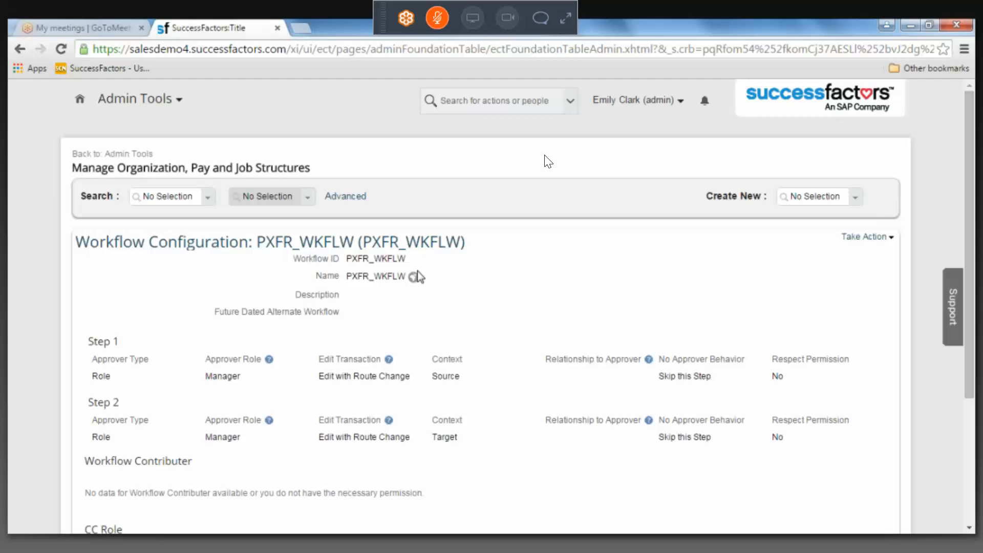
Select the Workflow ID text PXFR_WKFLW in the workflow configuration details.
{"action": "double_click", "coordinate": [353, 259]}
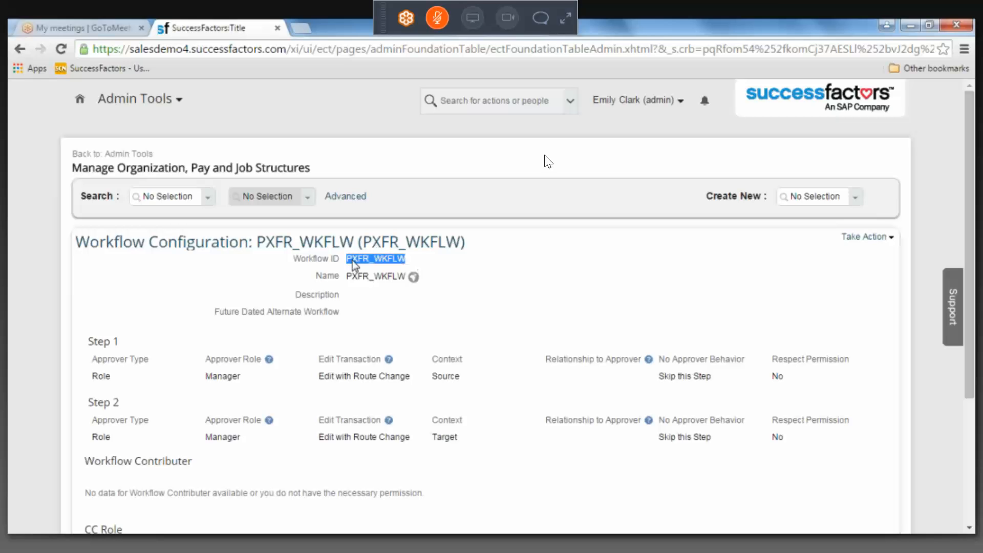
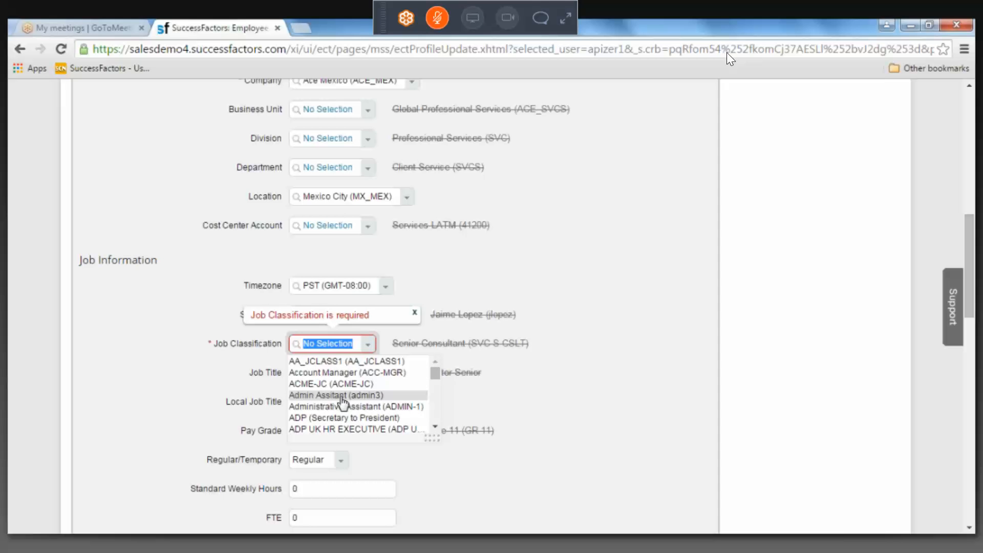
Set the employee's required Job Classification to Administrative Assistant (ADMIN-1) in the job information.
{"action": "left_click", "coordinate": [343, 406]}
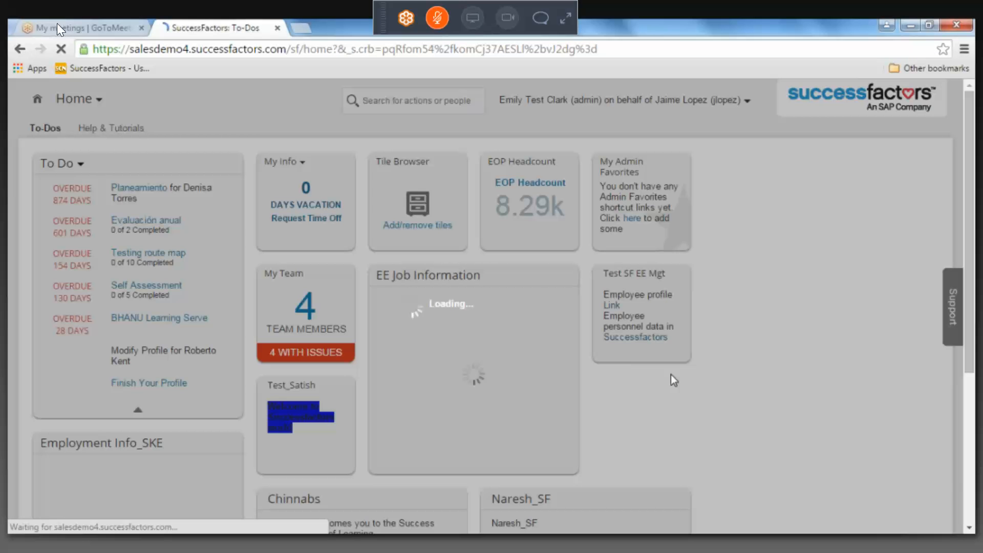
Open the available actions for the 06/25/2015 Position Transfer record in the employee's job information history.
{"action": "scroll", "coordinate": [674, 380], "scroll_direction": "down", "scroll_amount": 5}
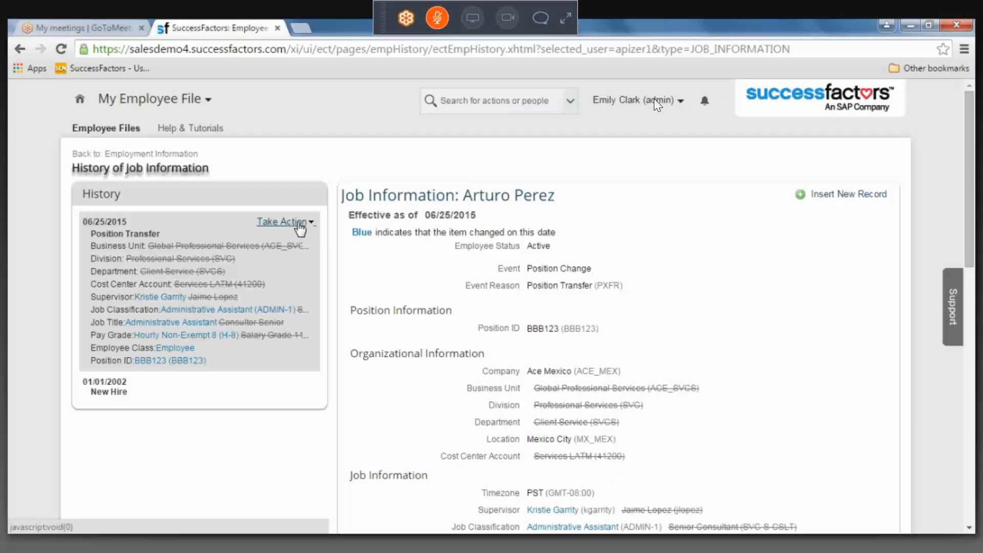
{"action": "left_click", "coordinate": [297, 225]}
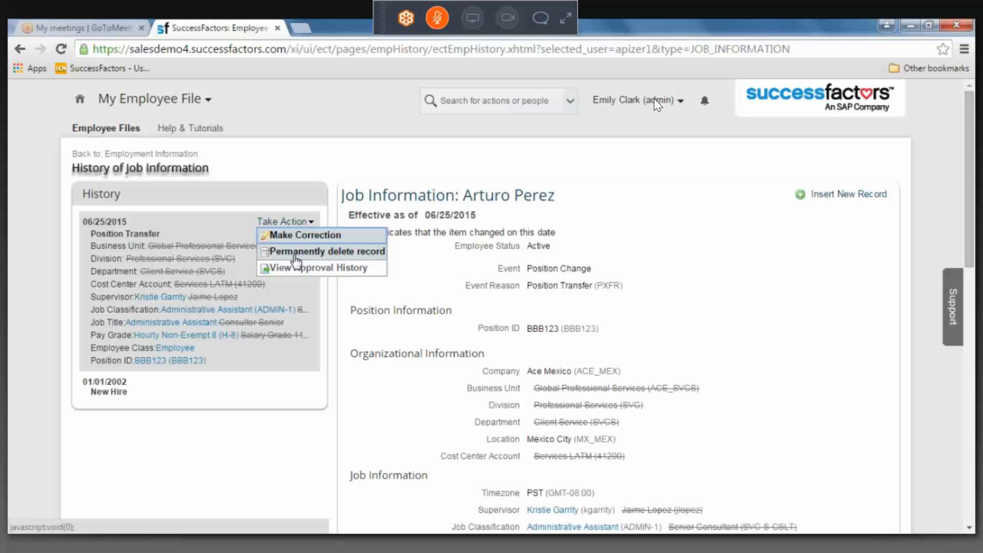